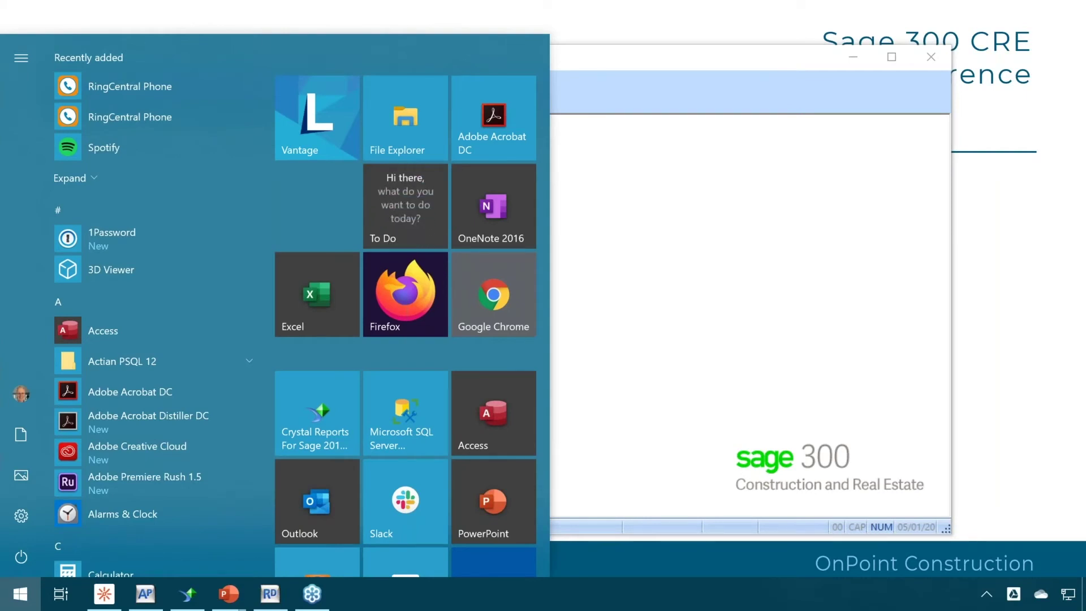
Open ODBC Data Sources (32-bit) and bring up the setup of the Timberline Data Source user DSN
text(32)
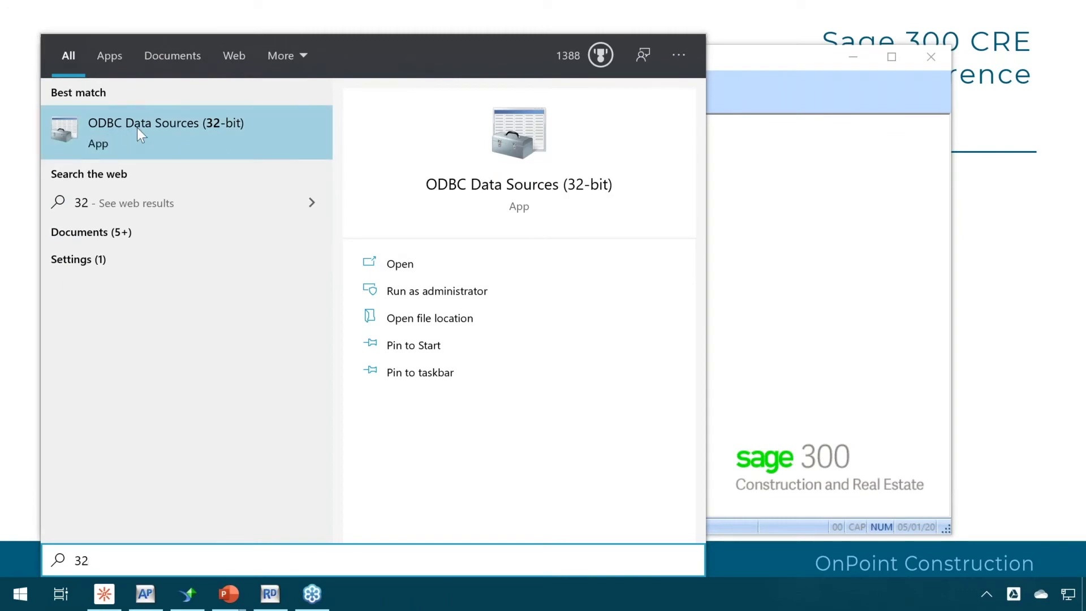
click(153, 128)
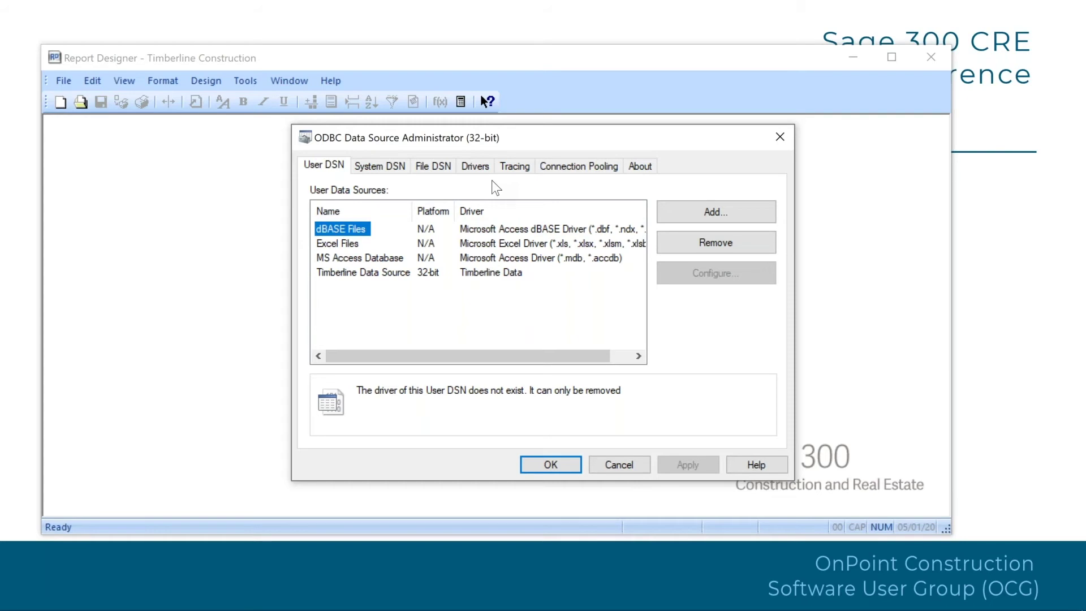
click(359, 273)
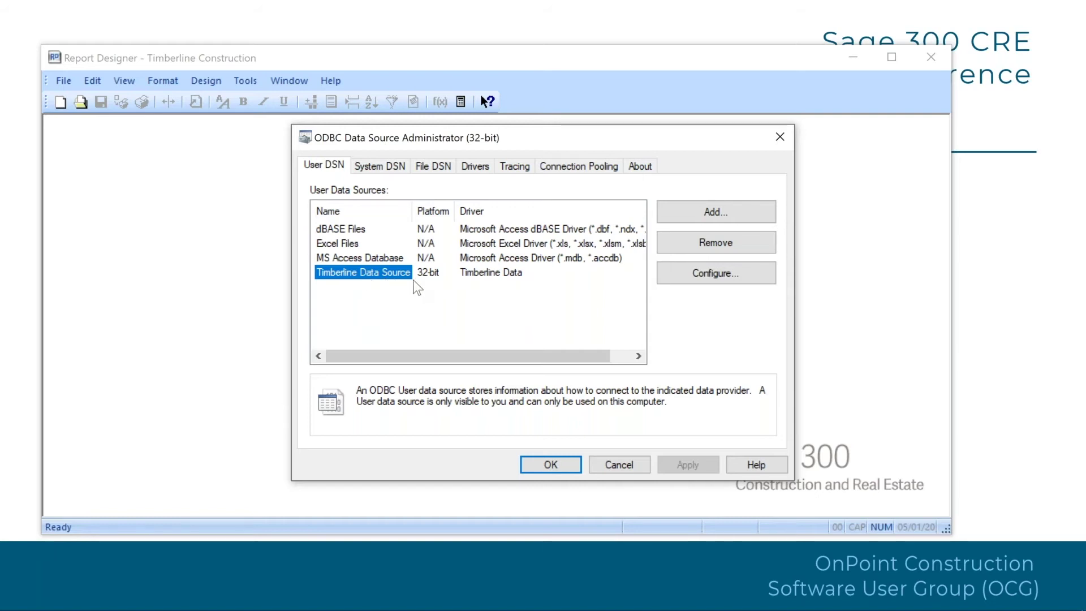
double_click(383, 273)
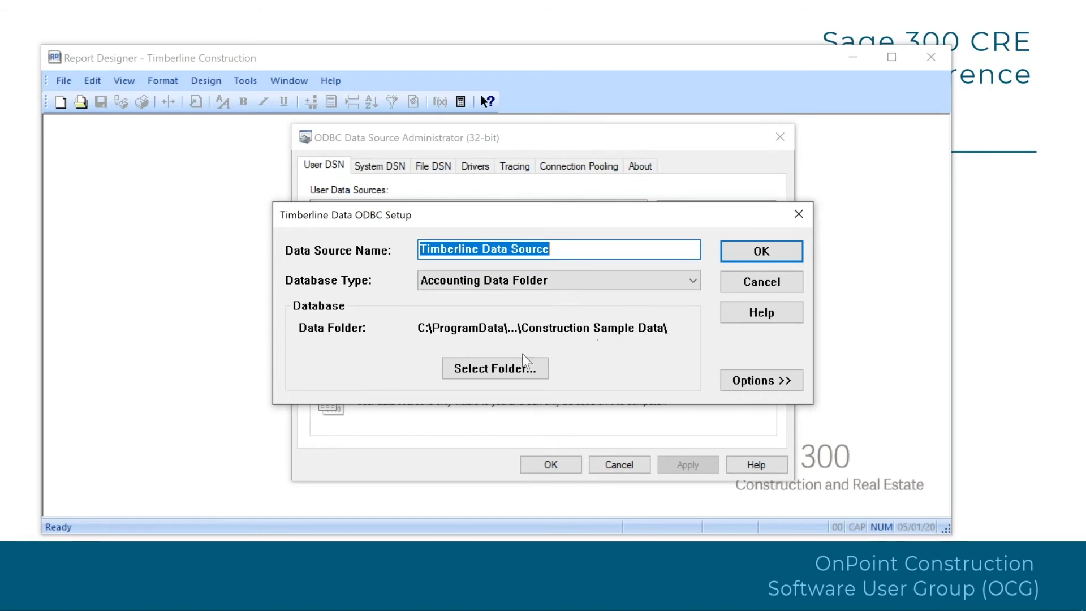
Select the Construction Sample Data company folder for the data source and accept the setup after expanding its options
click(497, 370)
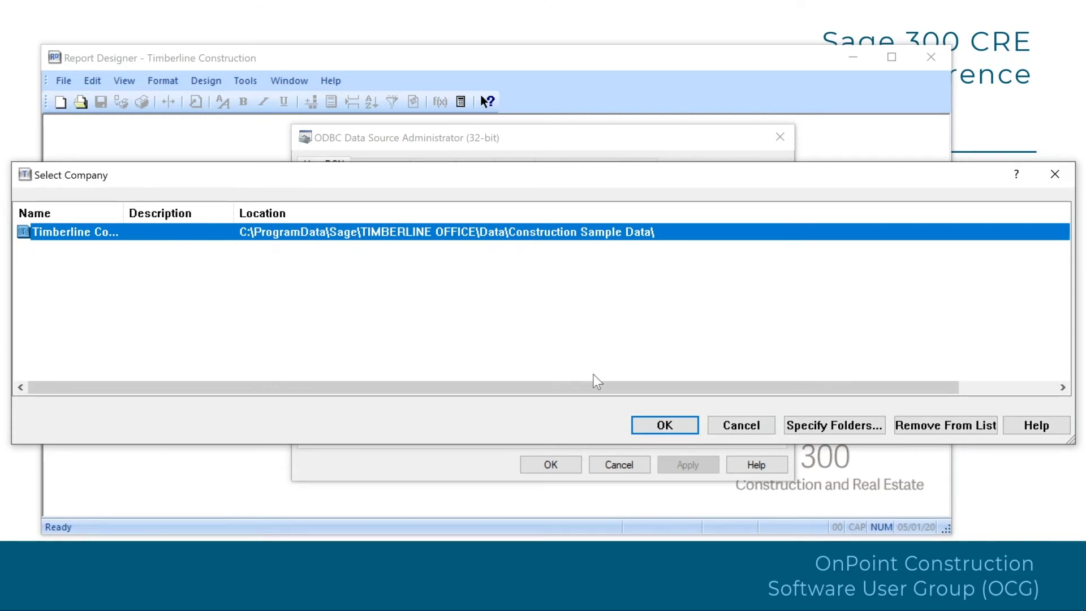
click(657, 425)
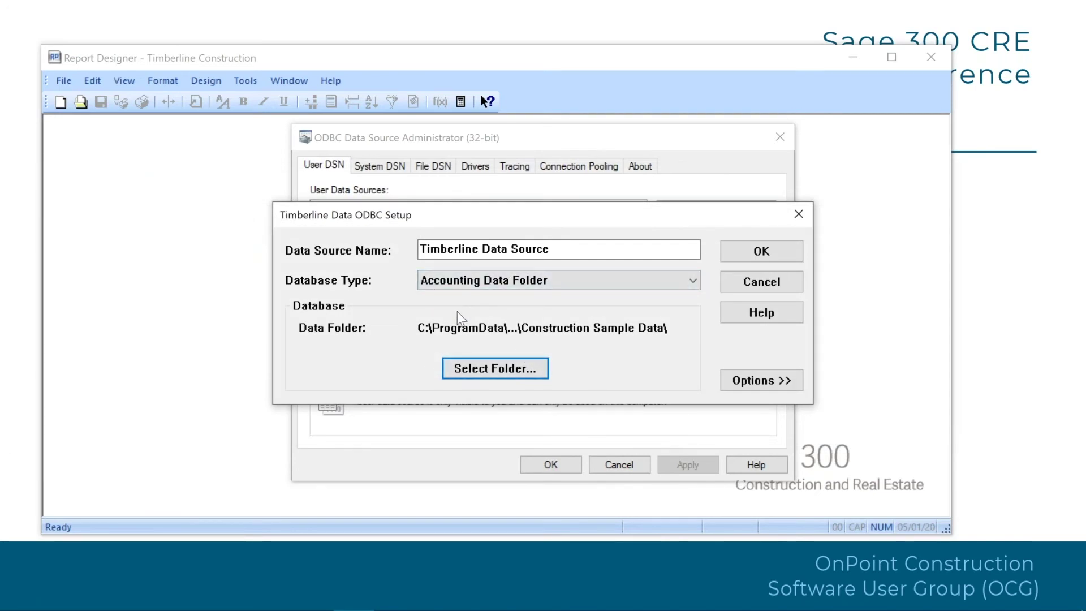
drag(536, 216, 510, 115)
click(709, 276)
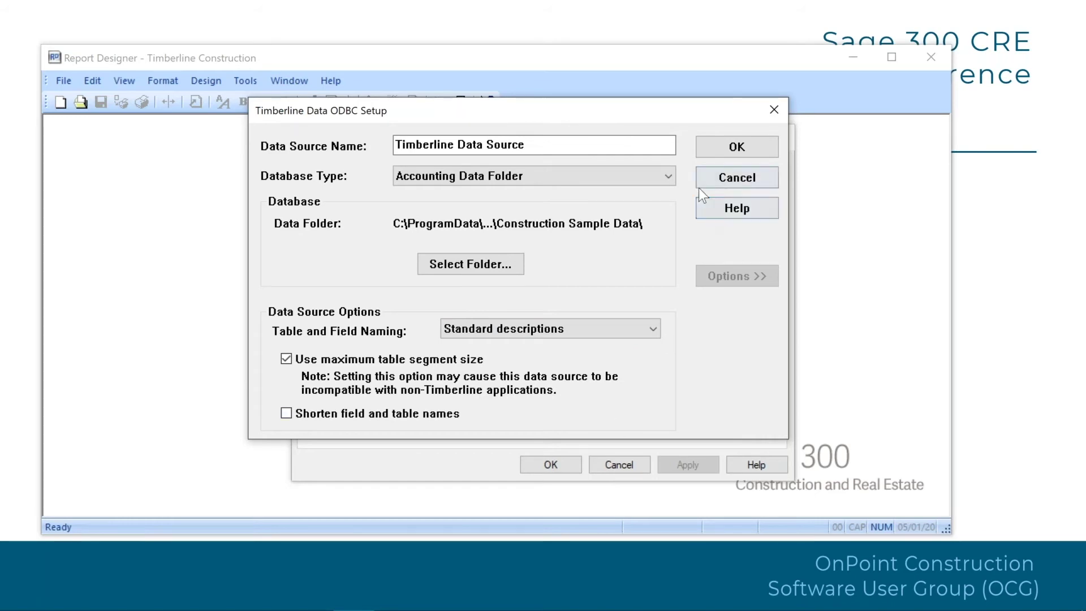
click(735, 151)
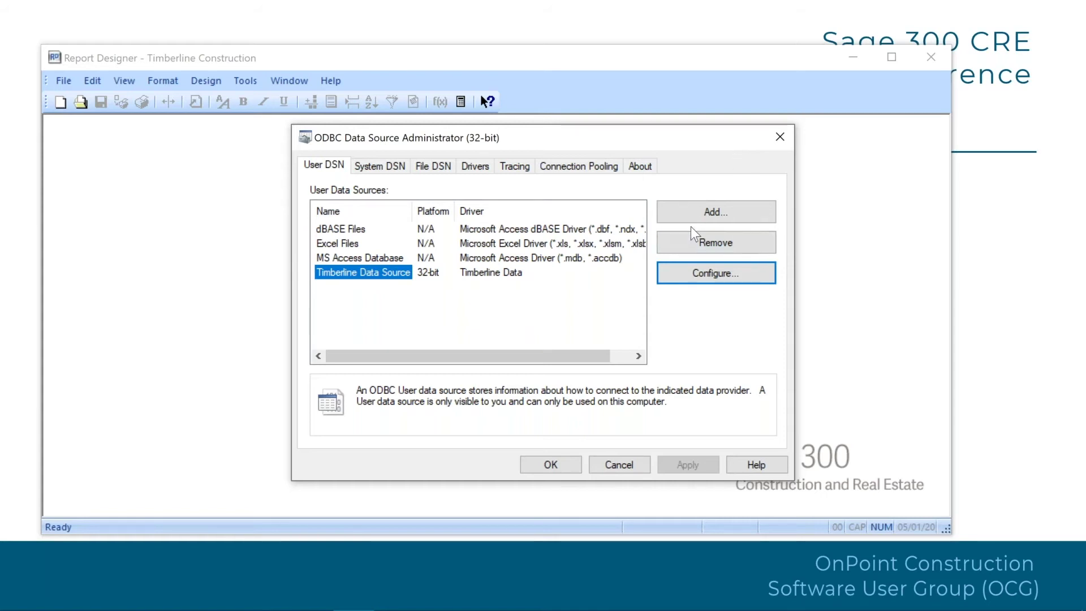
click(550, 466)
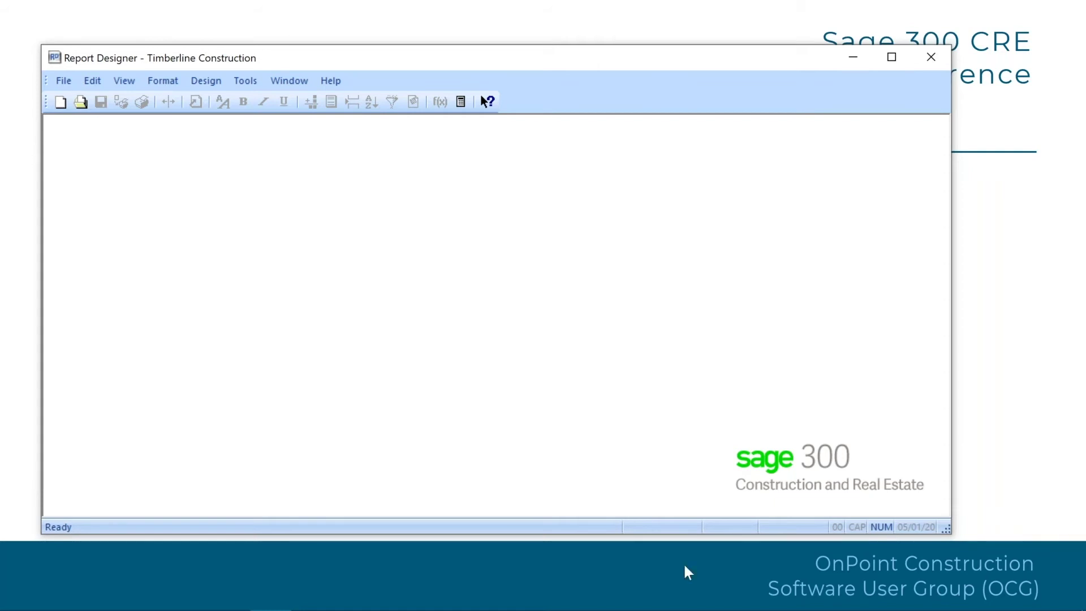
key(alt+Tab)
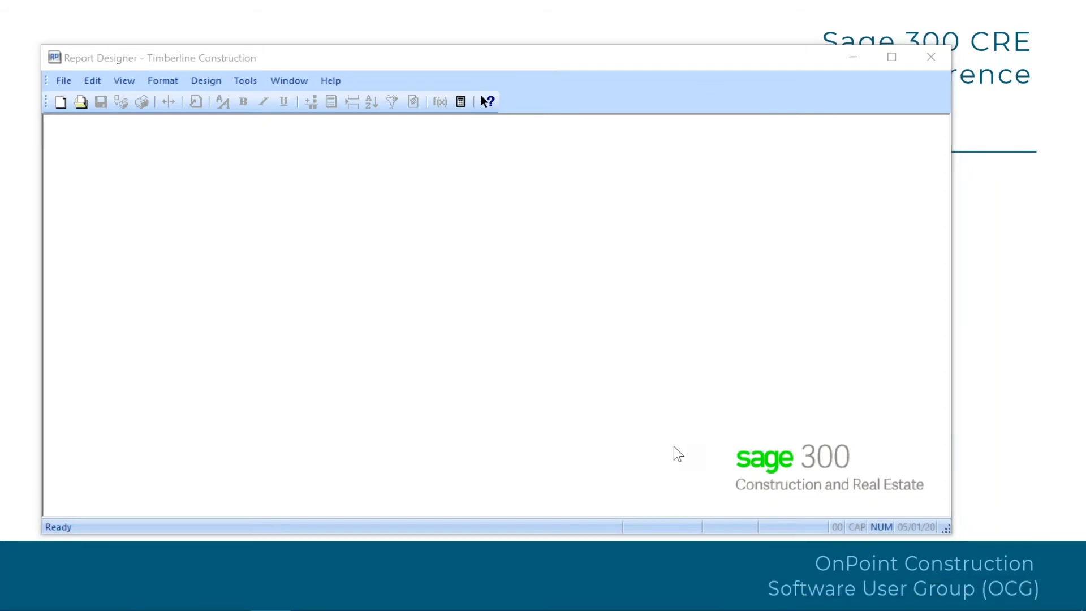
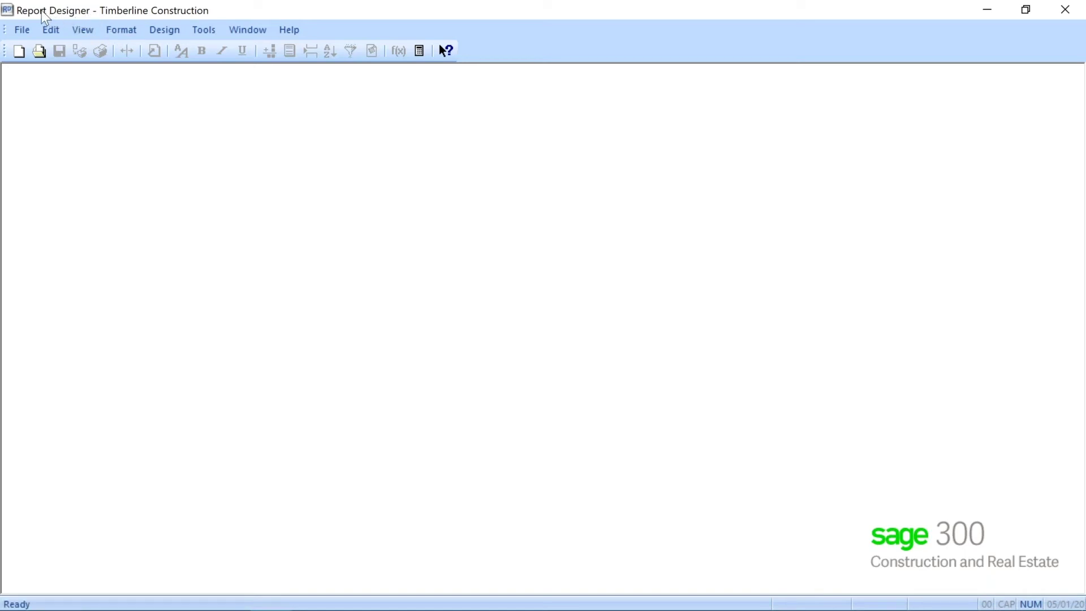
Preview the Print Available Fields report for the AP - Vendor record in a maximized window
click(199, 29)
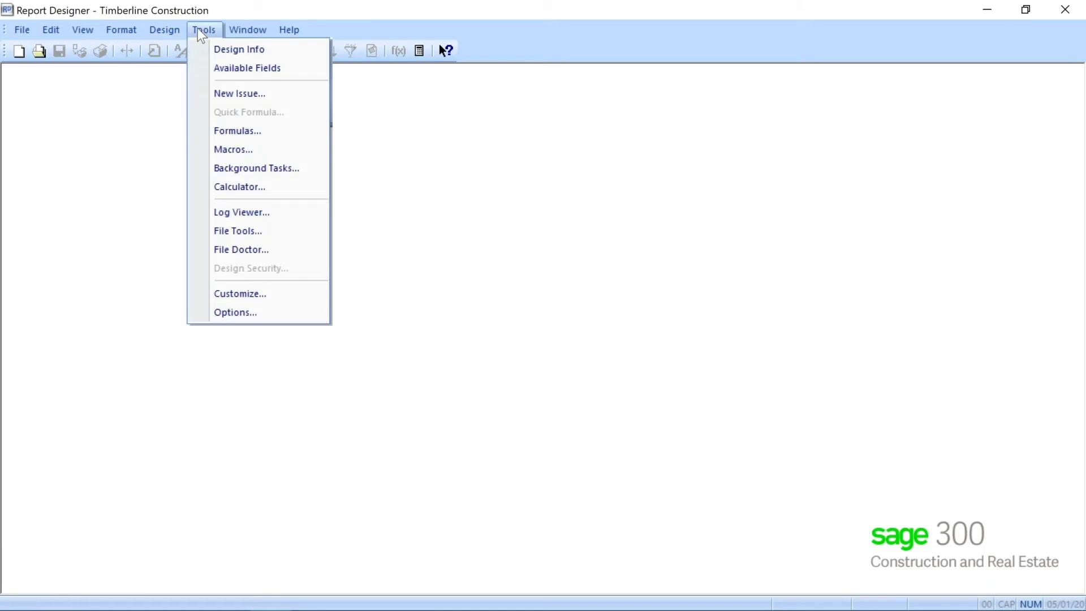
click(229, 68)
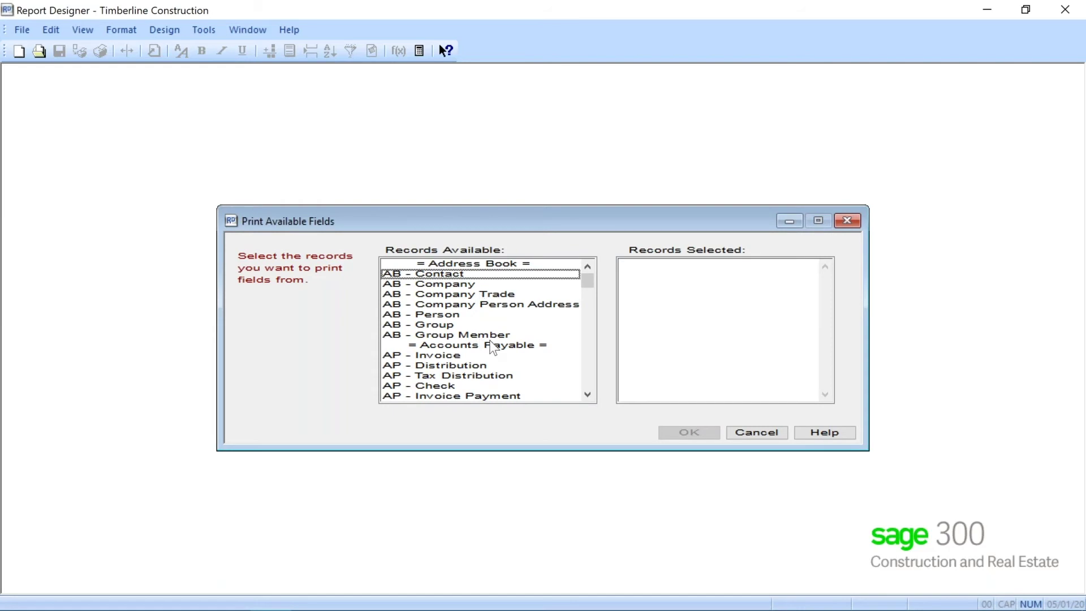
click(592, 395)
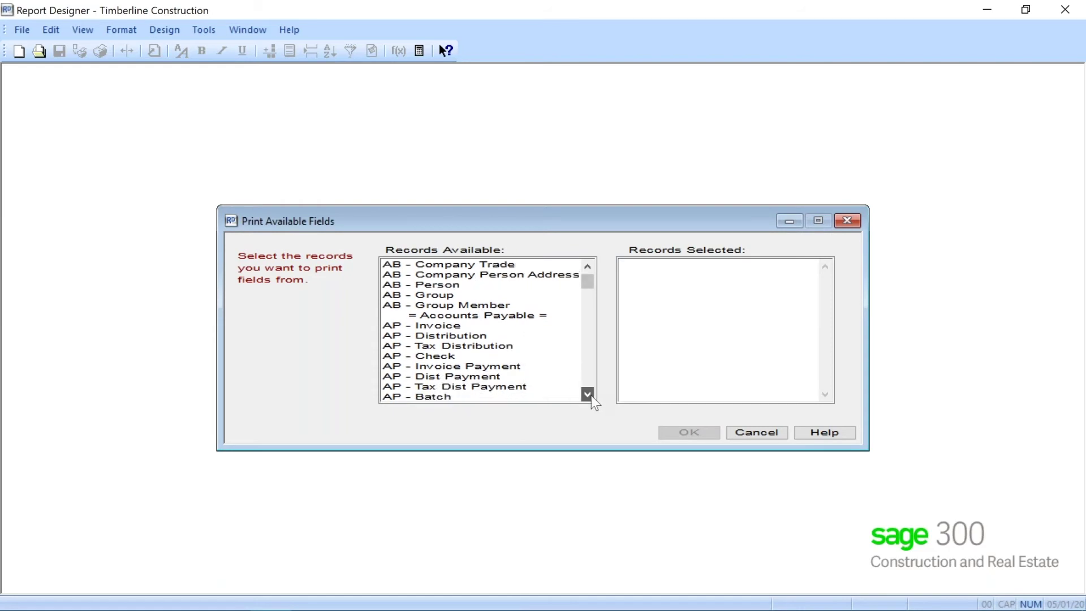
click(588, 394)
click(588, 395)
click(588, 394)
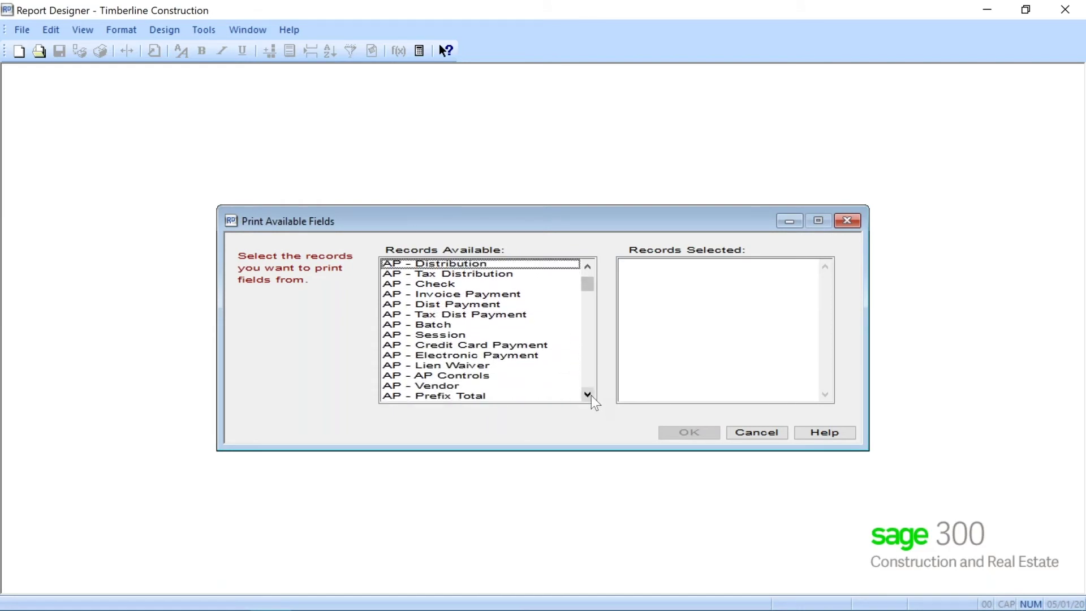
double_click(433, 387)
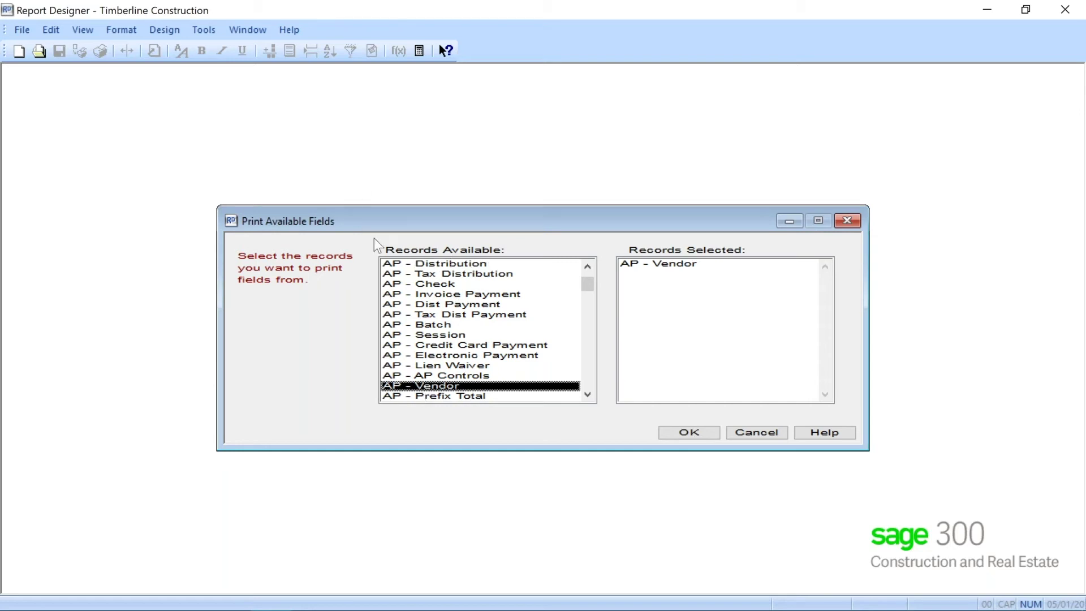
click(676, 434)
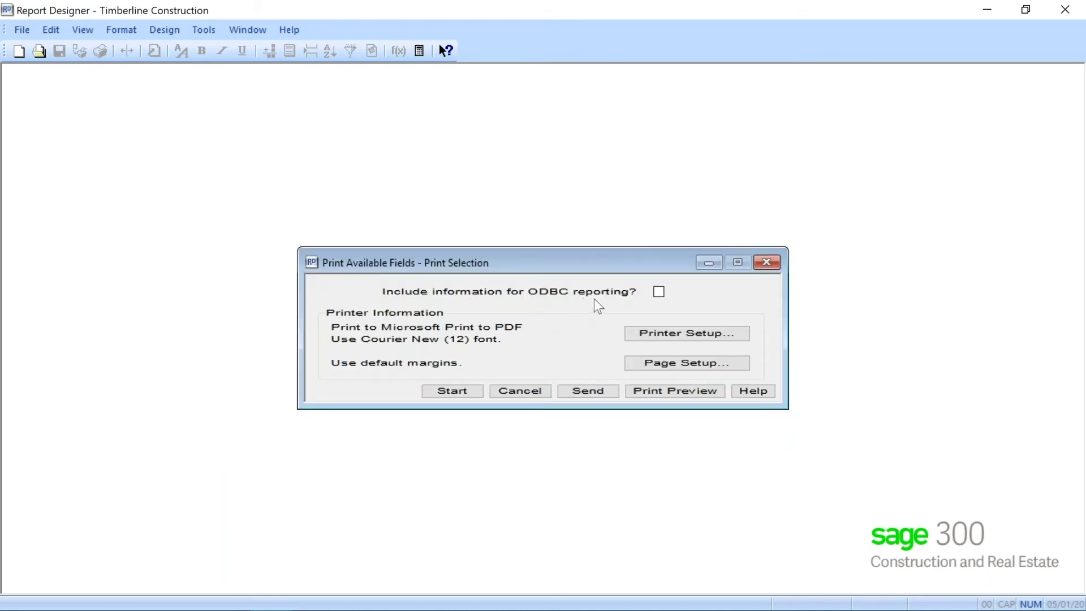
click(674, 389)
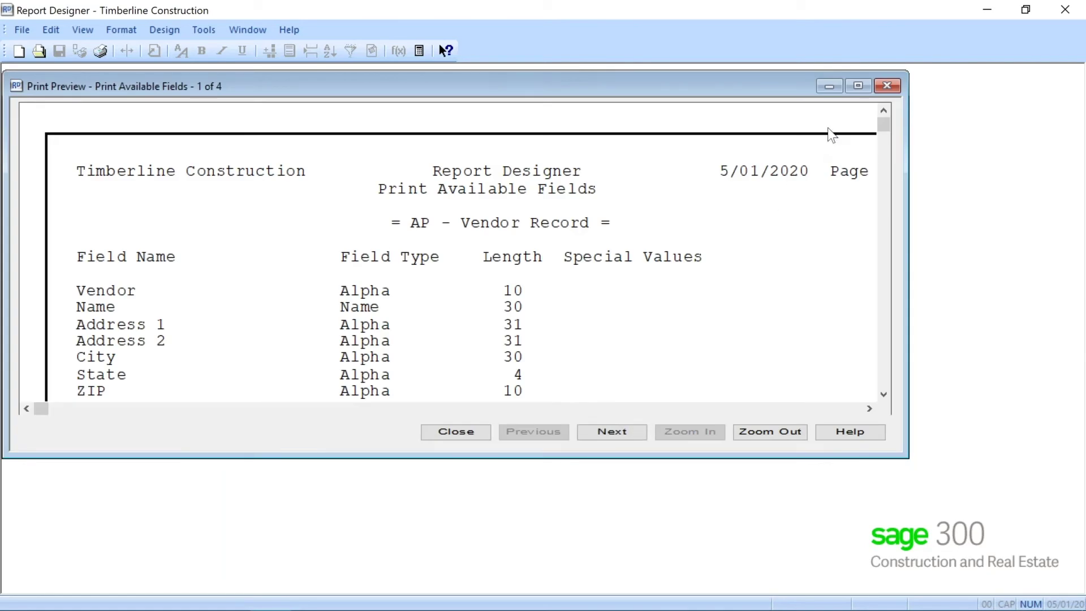
click(858, 87)
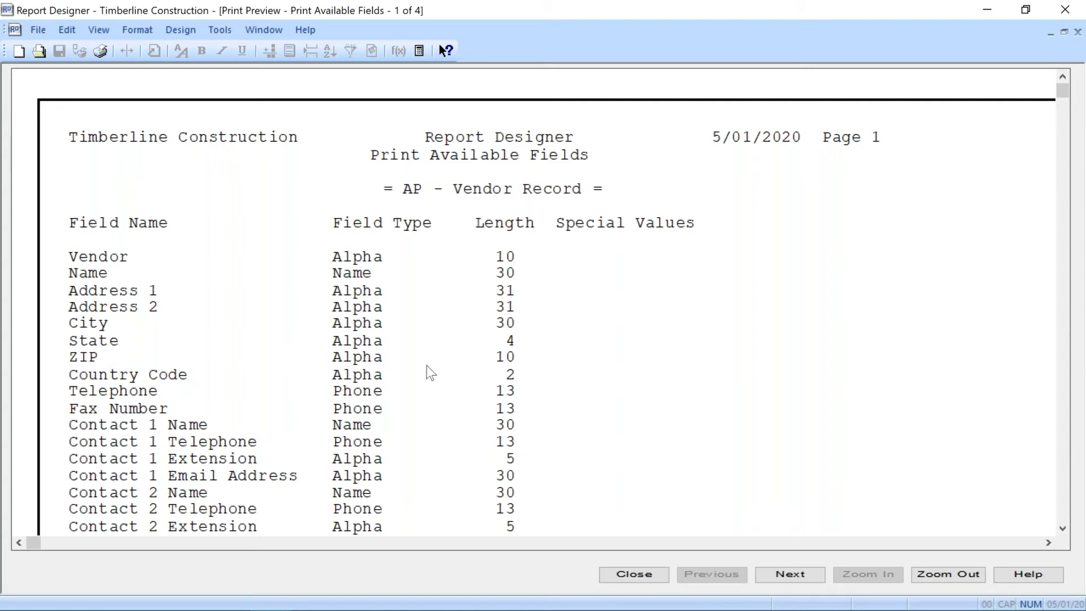
Examine the vendor record's field types, lengths and special values in the preview, and close it
click(1066, 515)
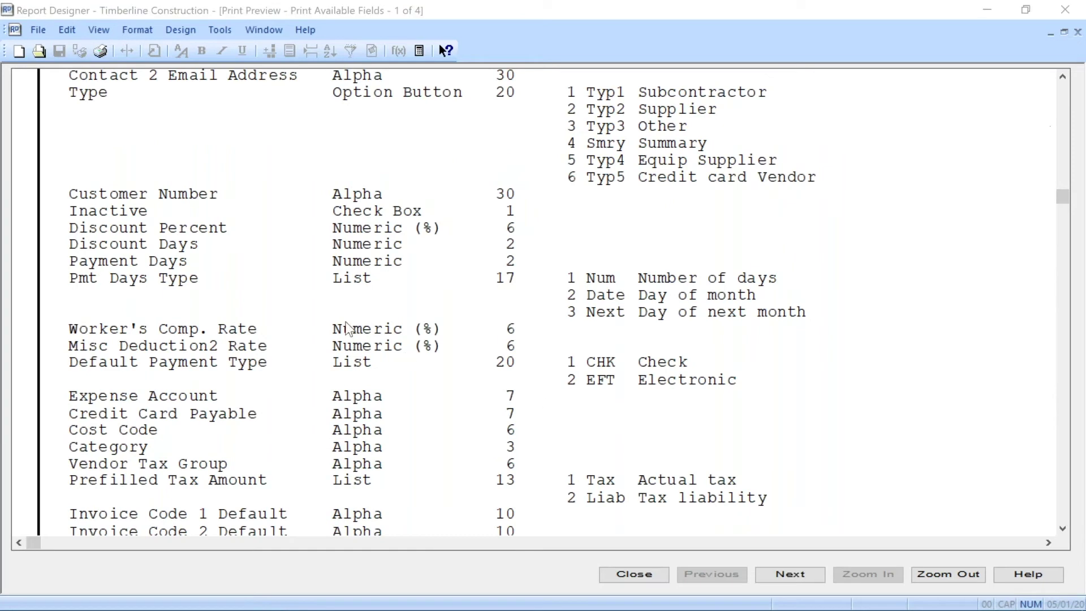
scroll(354, 325, up, 9)
scroll(357, 327, down, 5)
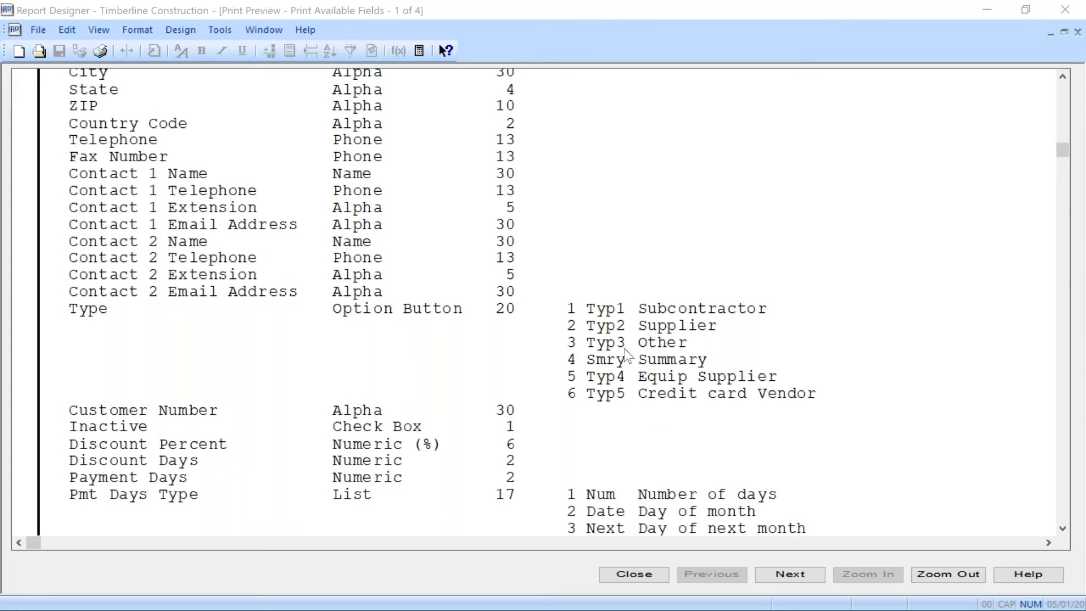
scroll(700, 391, down, 3)
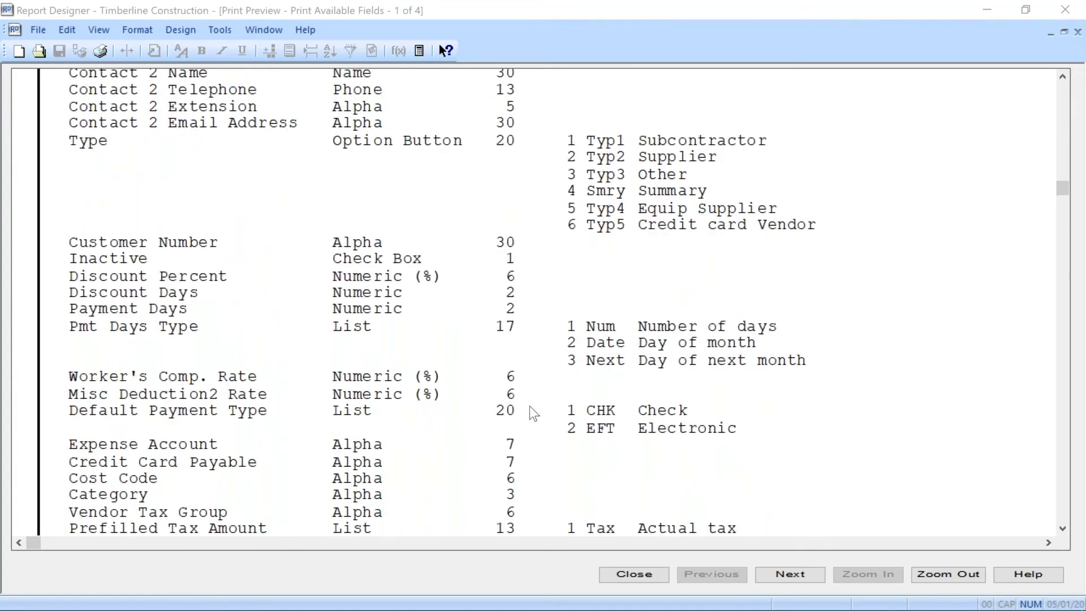
scroll(724, 443, down, 1)
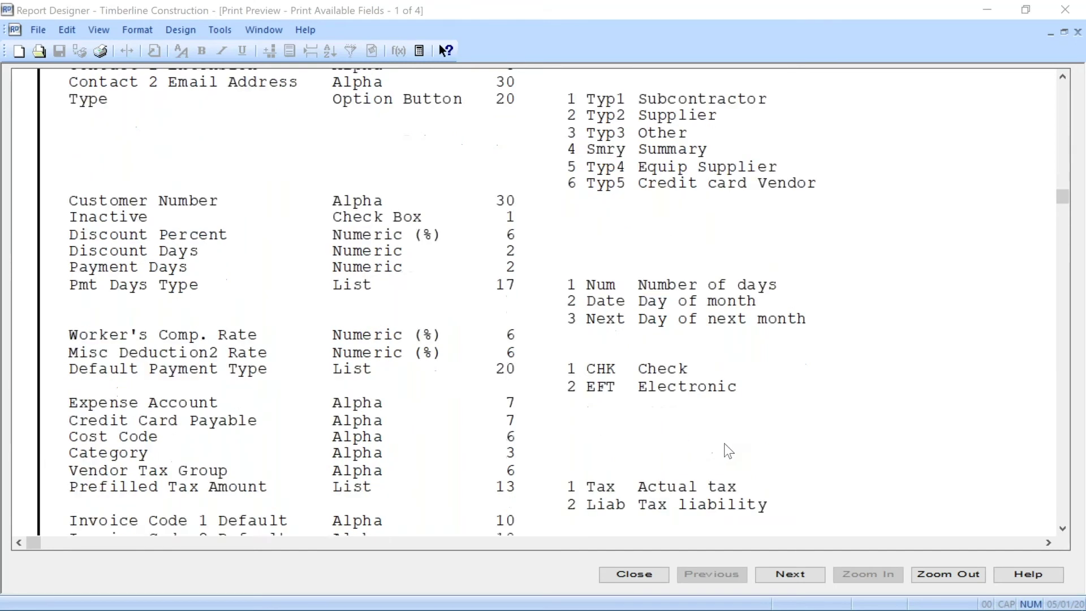
scroll(726, 443, down, 4)
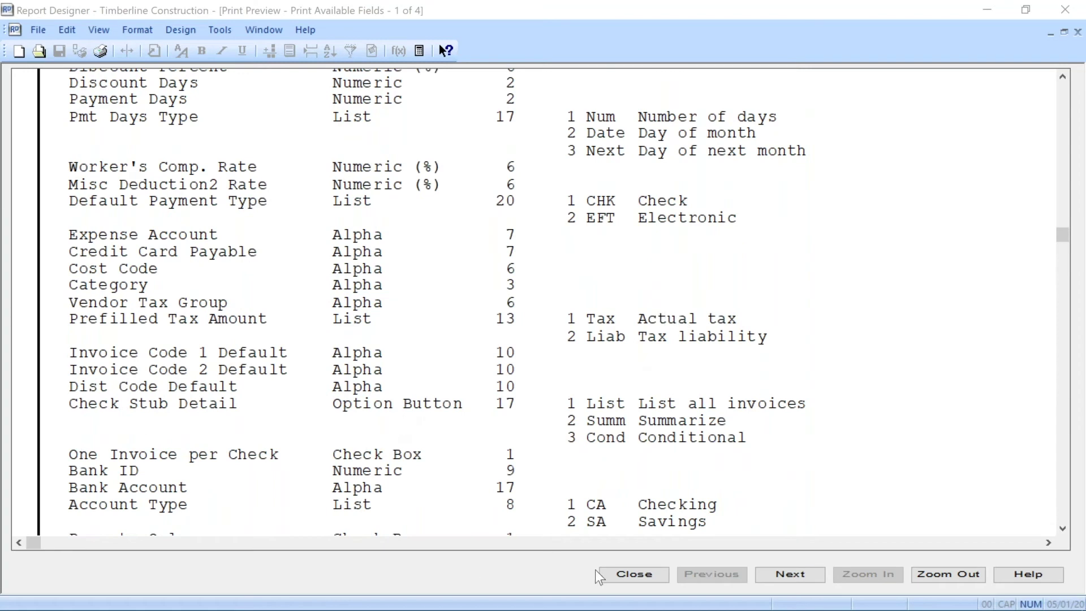
click(628, 573)
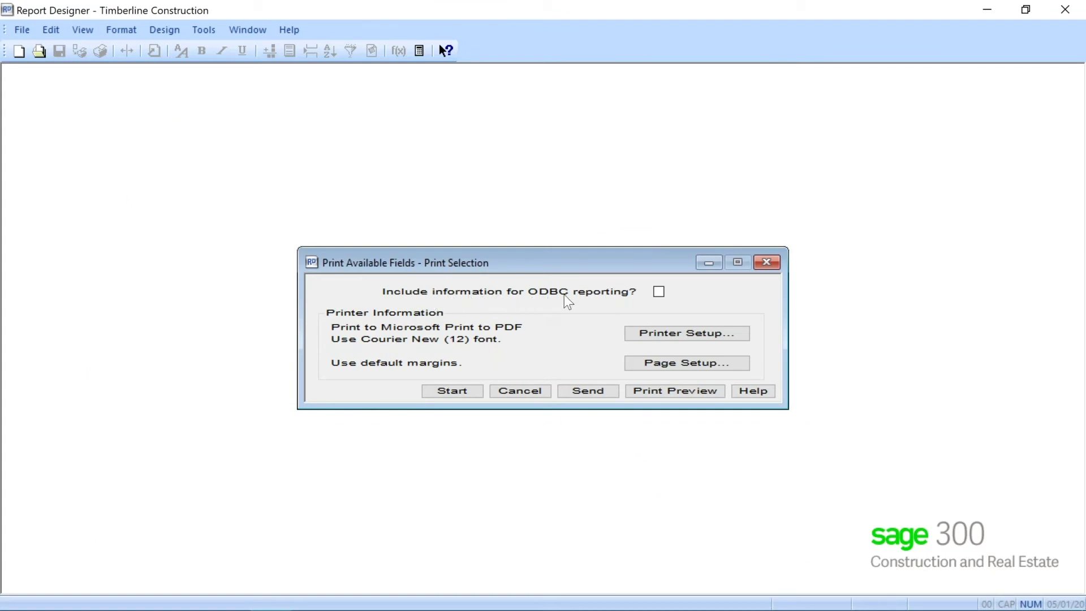
Preview the AP - Vendor field list again with information for ODBC reporting included
click(659, 291)
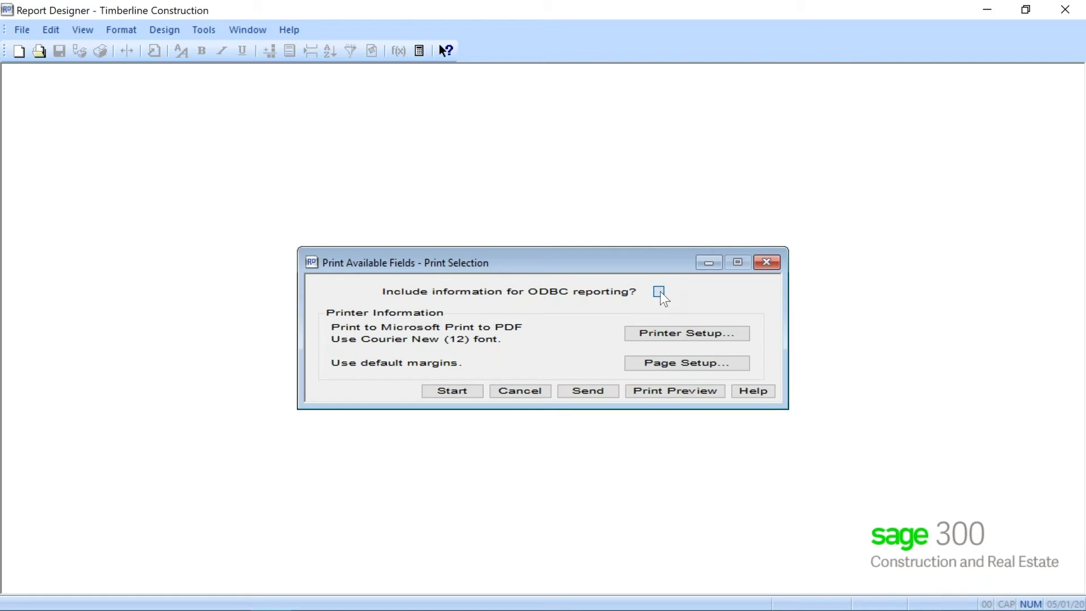
click(666, 392)
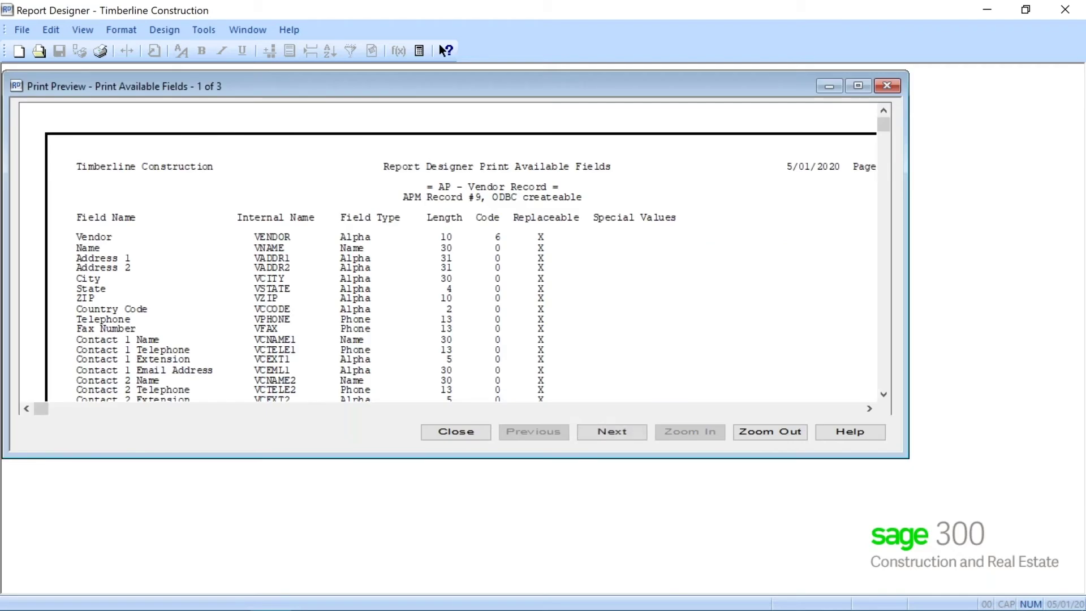
click(859, 85)
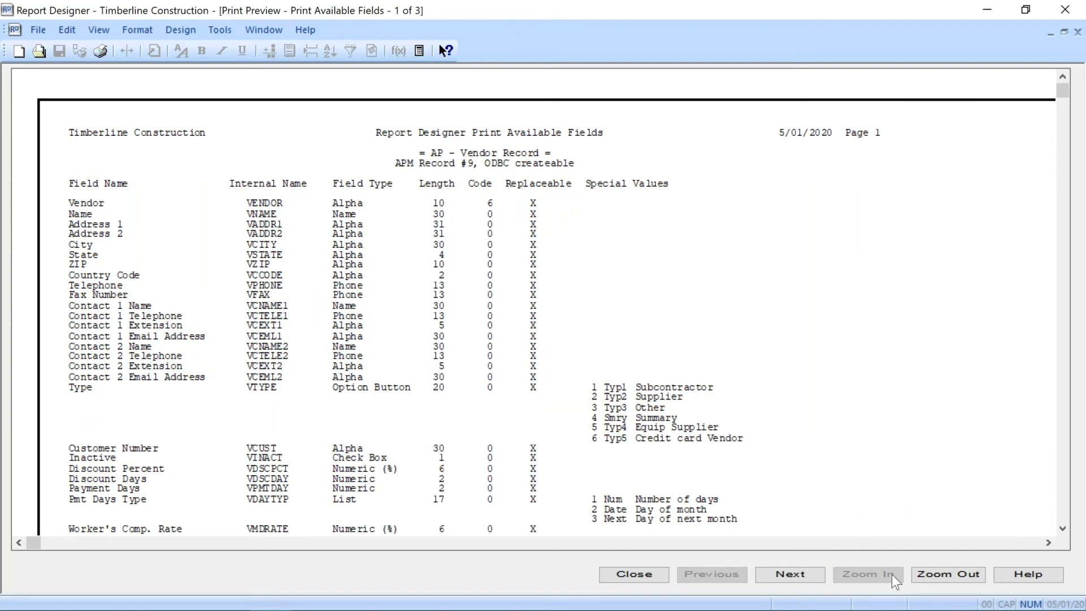
click(934, 573)
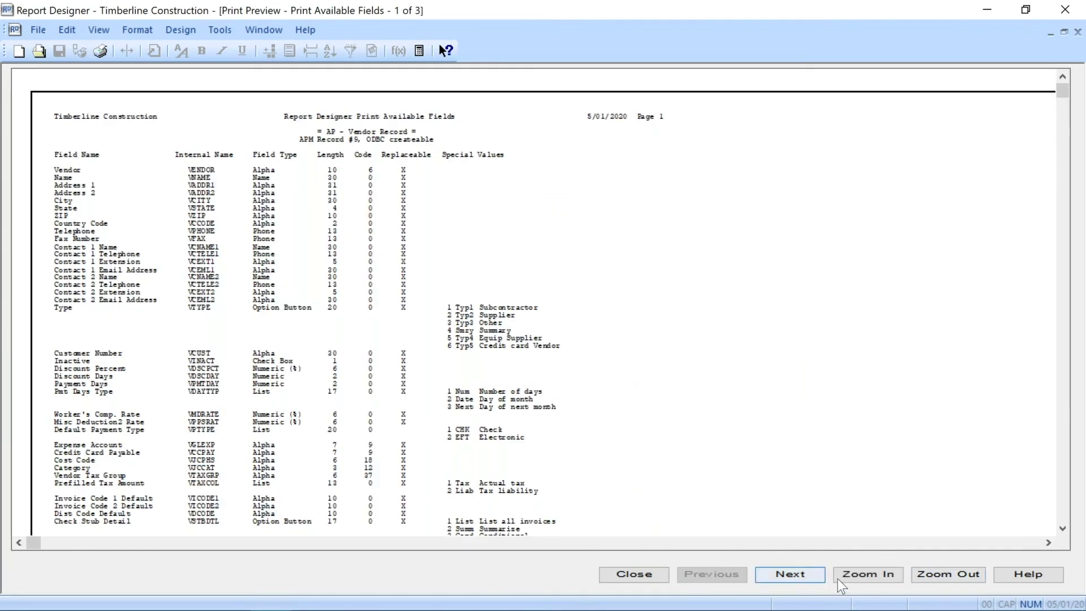
click(853, 575)
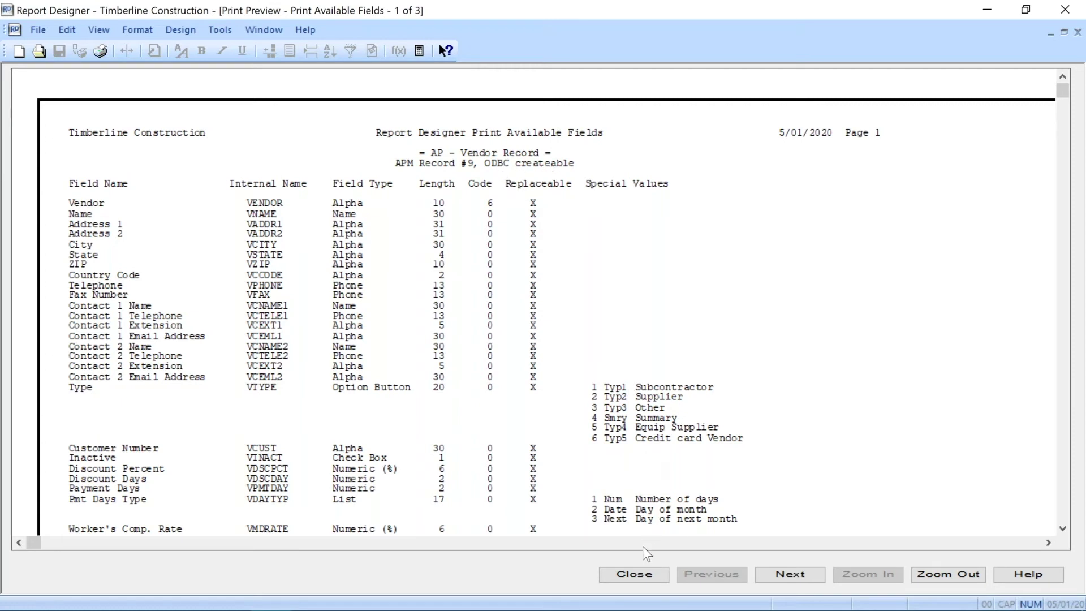
Close the field list preview, cancel the print selection and switch to the PowerPoint slide show
click(637, 574)
click(534, 395)
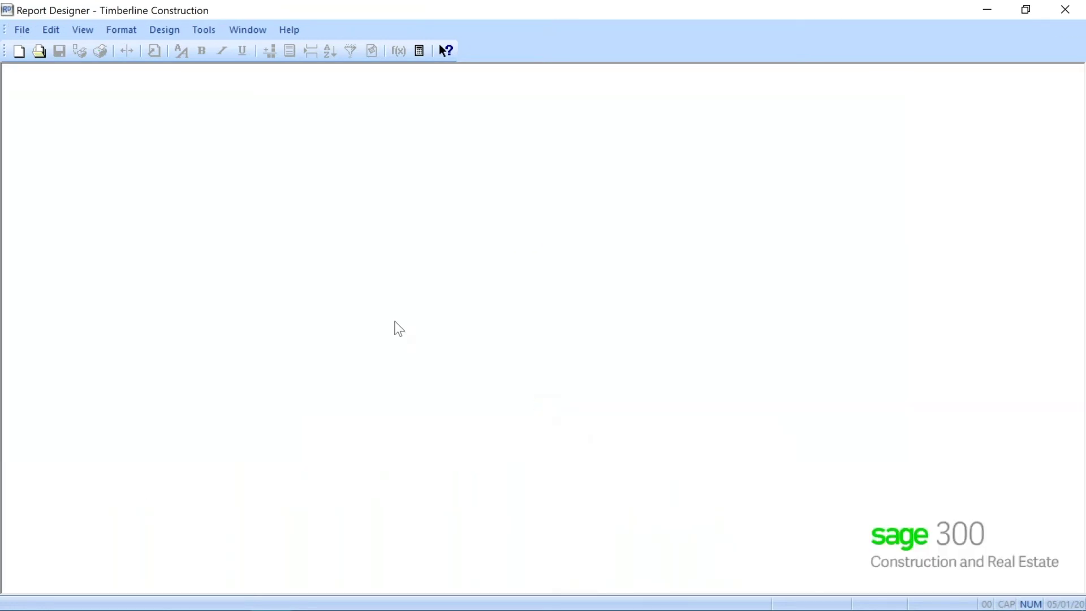
key(alt+Tab)
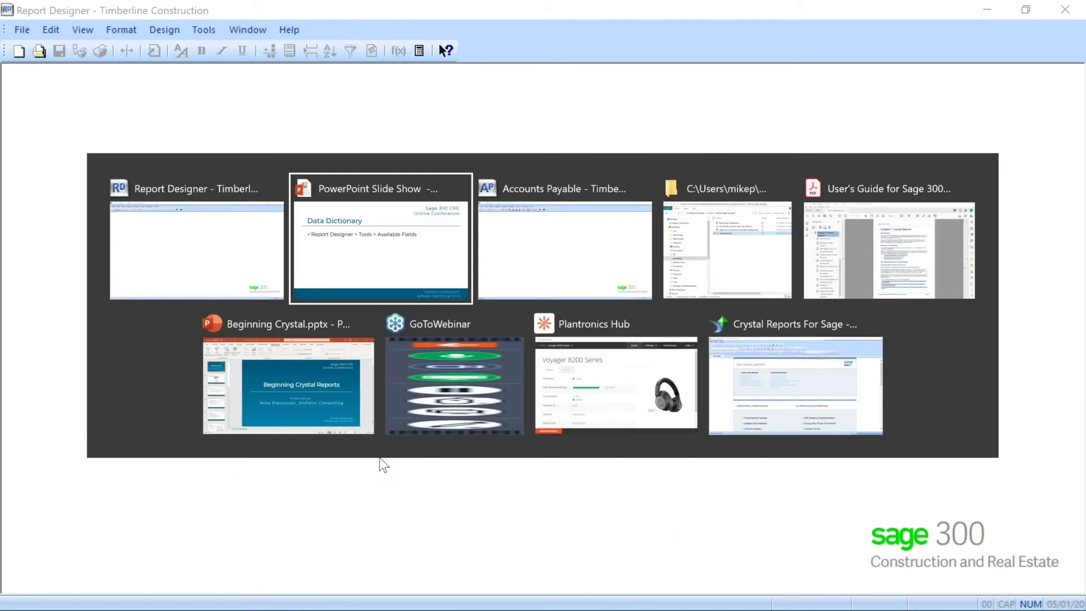
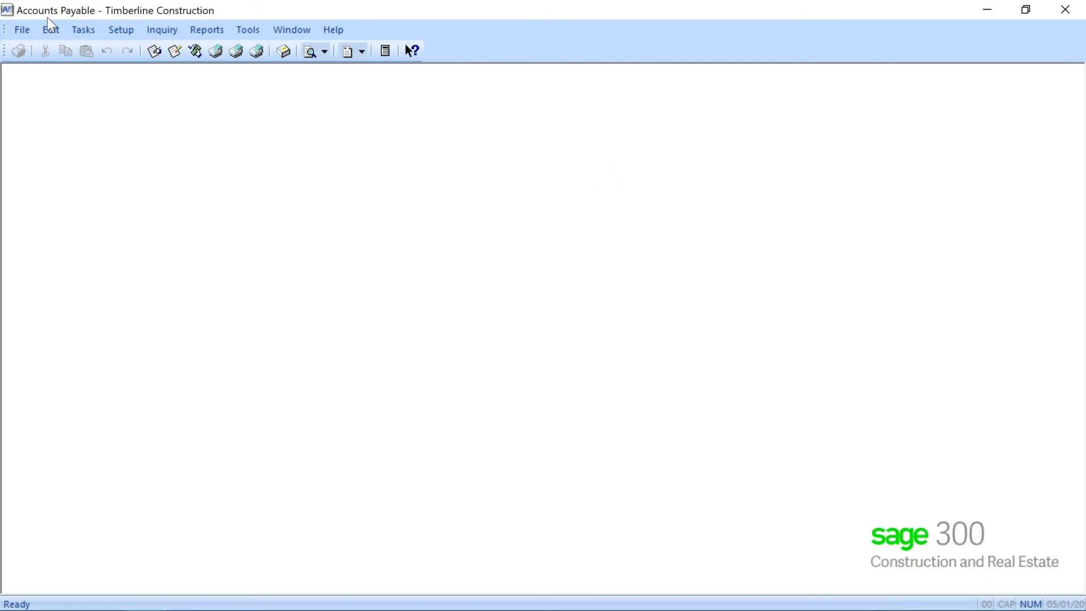
Print-preview the custom Open AP report in Accounts Payable and maximize the preview window
click(208, 32)
click(117, 89)
click(218, 32)
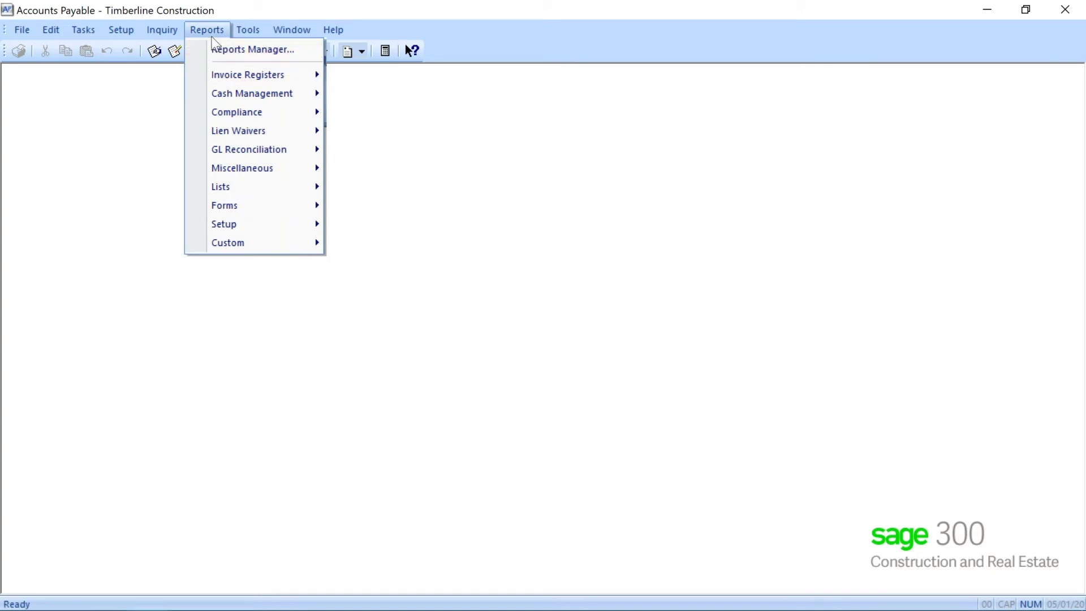
mouse_move(247, 242)
click(348, 246)
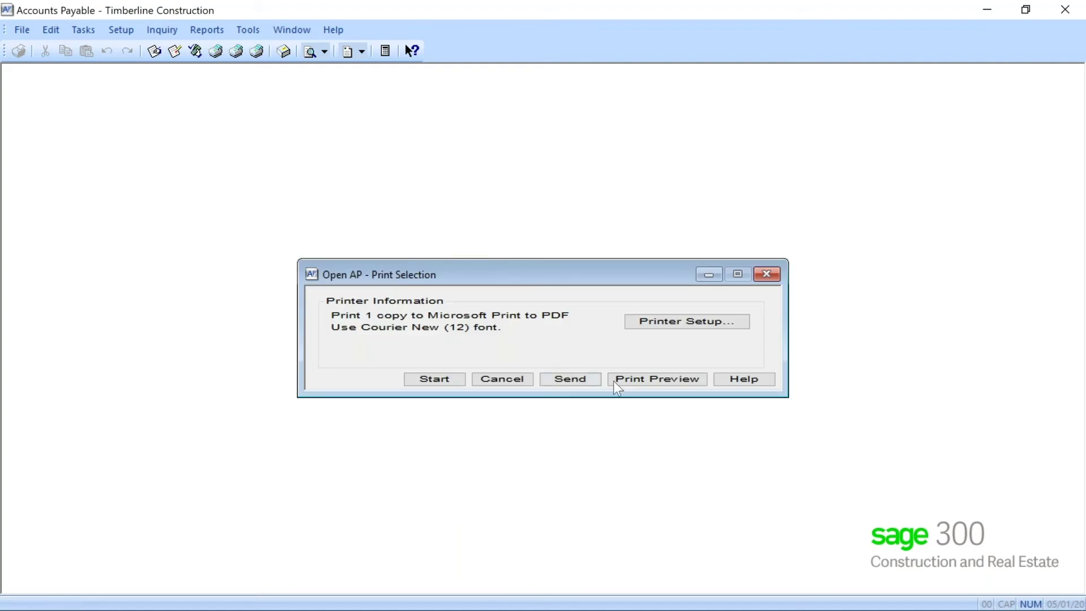
click(610, 379)
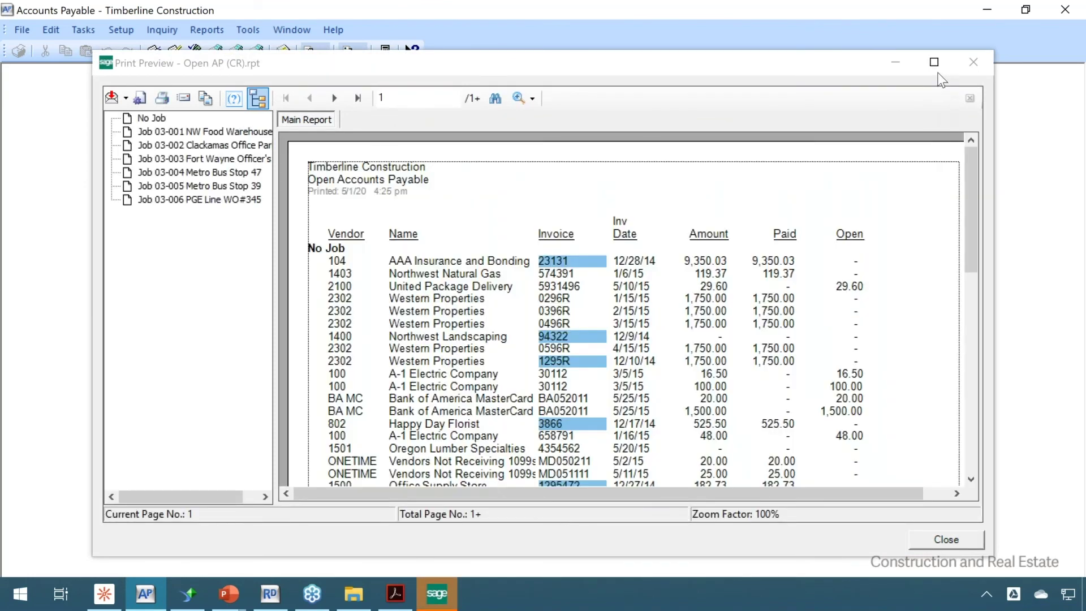
click(935, 68)
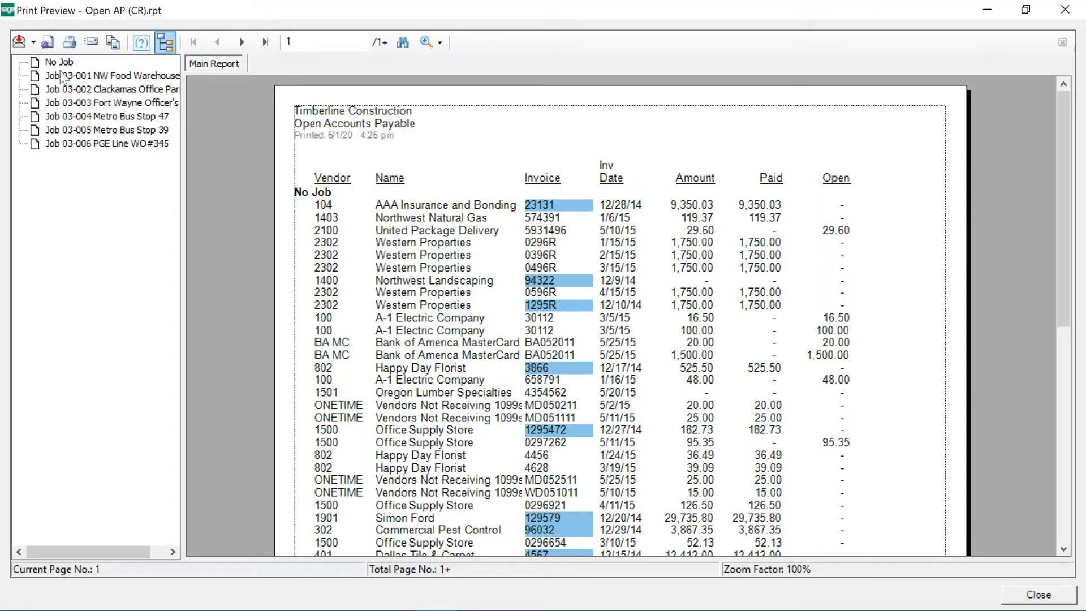
Examine the invoices in the No Job group and jump to the Job 03-001 NW Food Warehouse group and back
scroll(523, 296, down, 12)
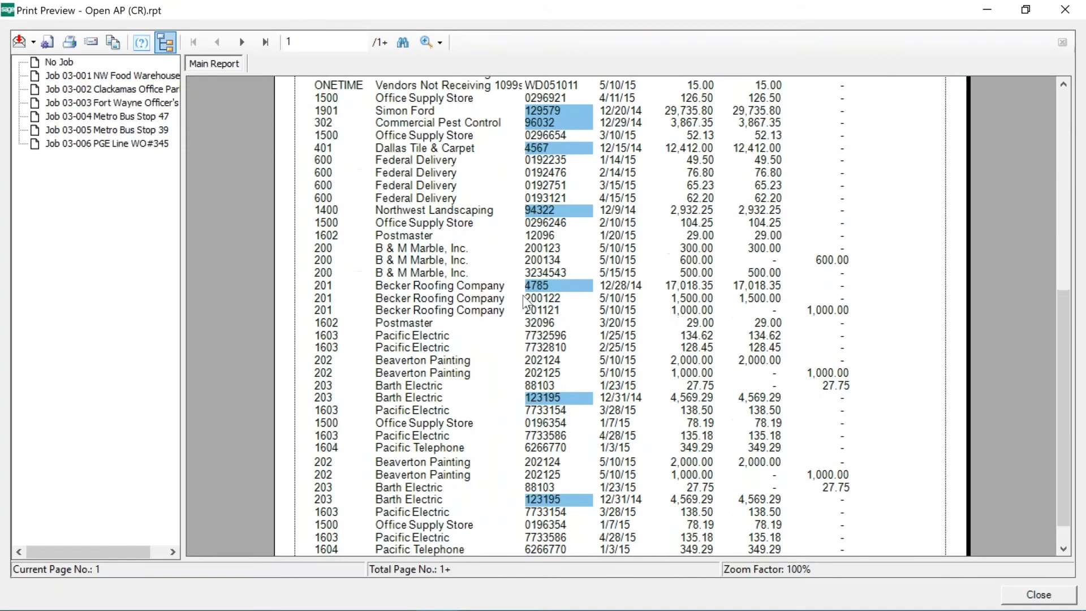
scroll(523, 296, up, 4)
click(112, 76)
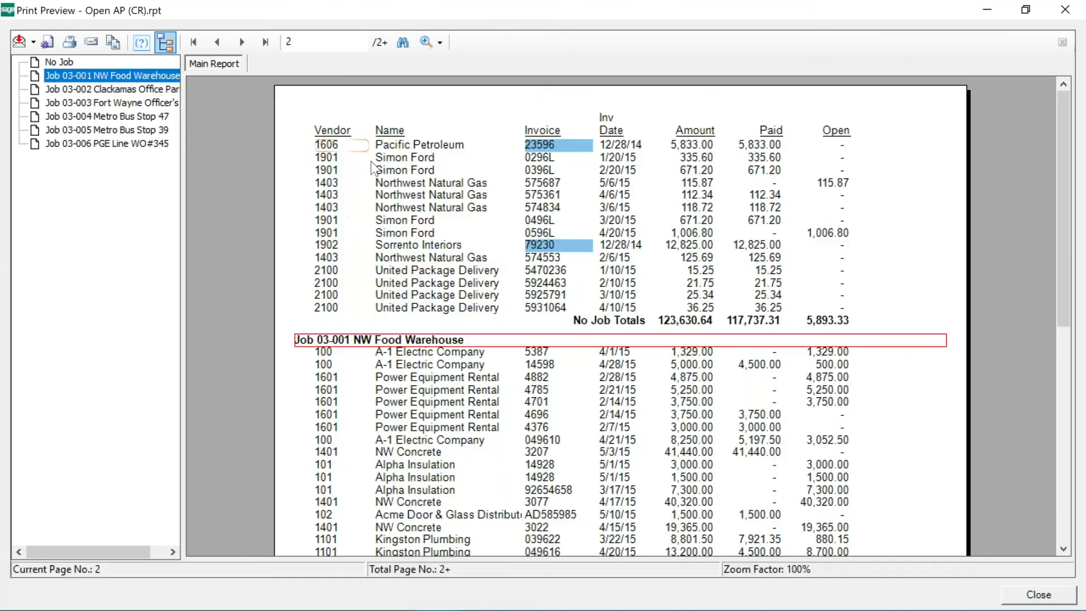
click(56, 62)
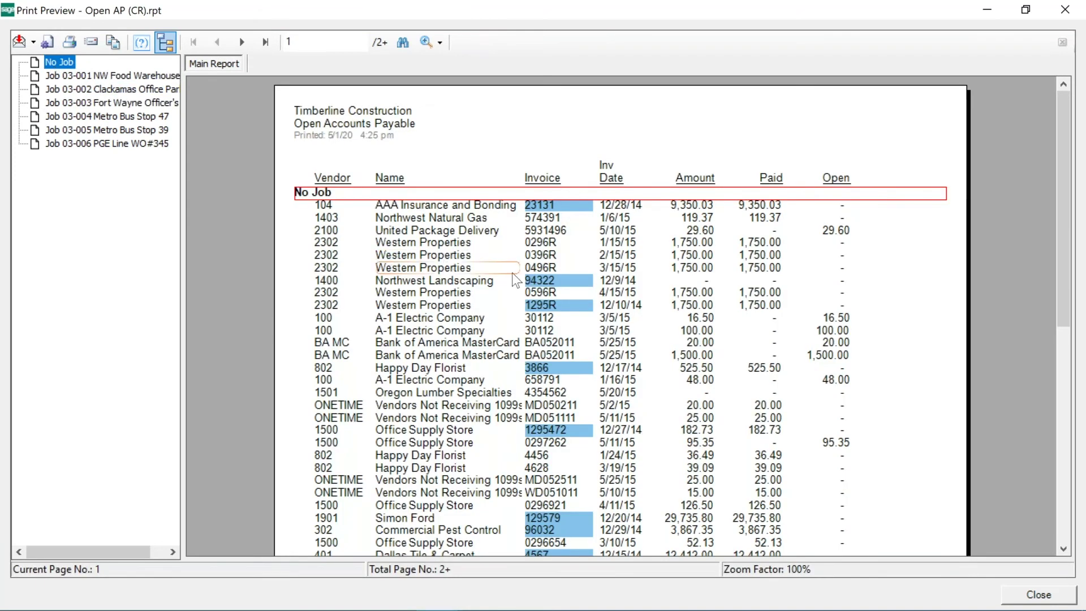
scroll(516, 276, down, 4)
scroll(519, 275, down, 5)
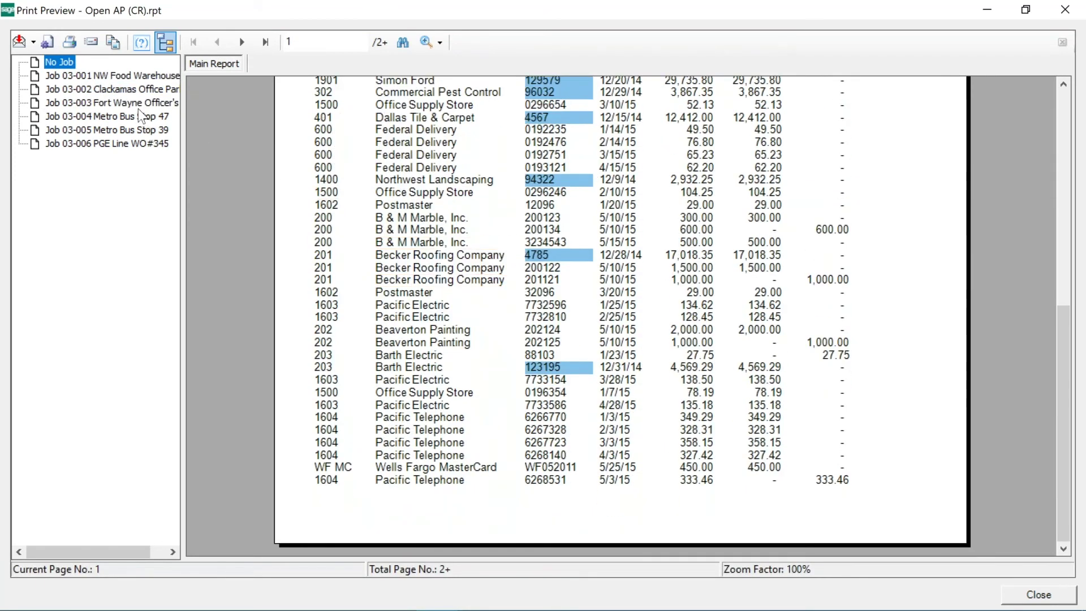
Examine page 2 and the Job 03-001 and Job 03-002 groups, and return to the No Job group on page 1
click(242, 43)
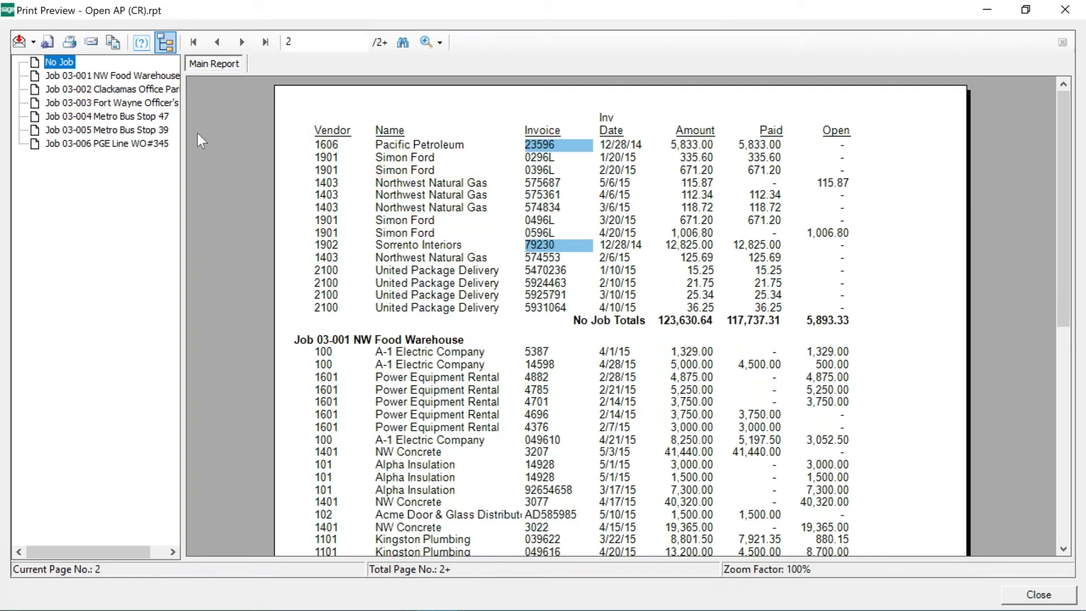
click(98, 77)
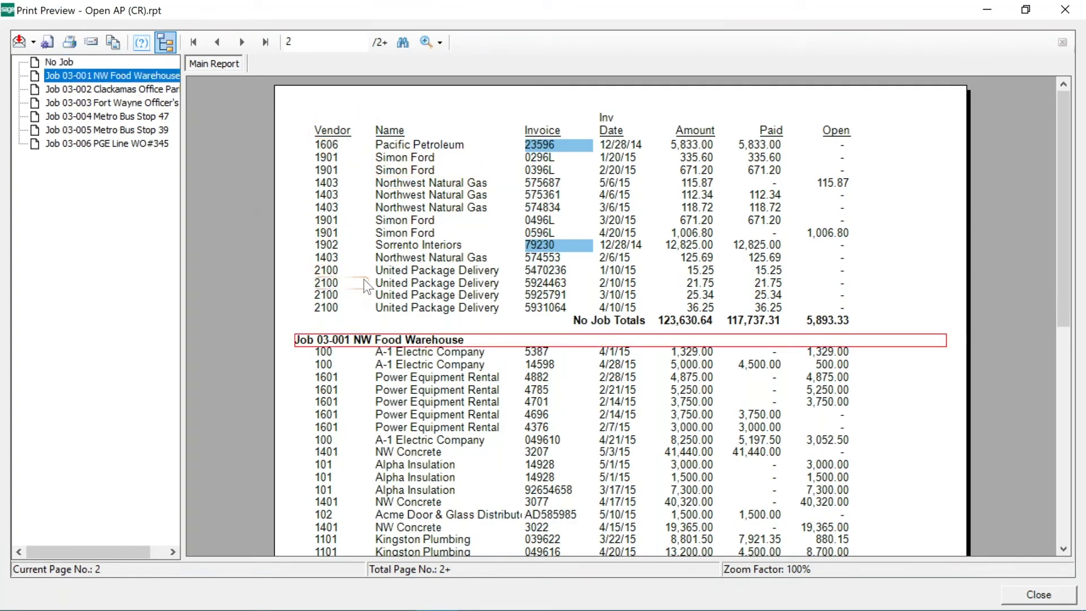
scroll(227, 195, down, 10)
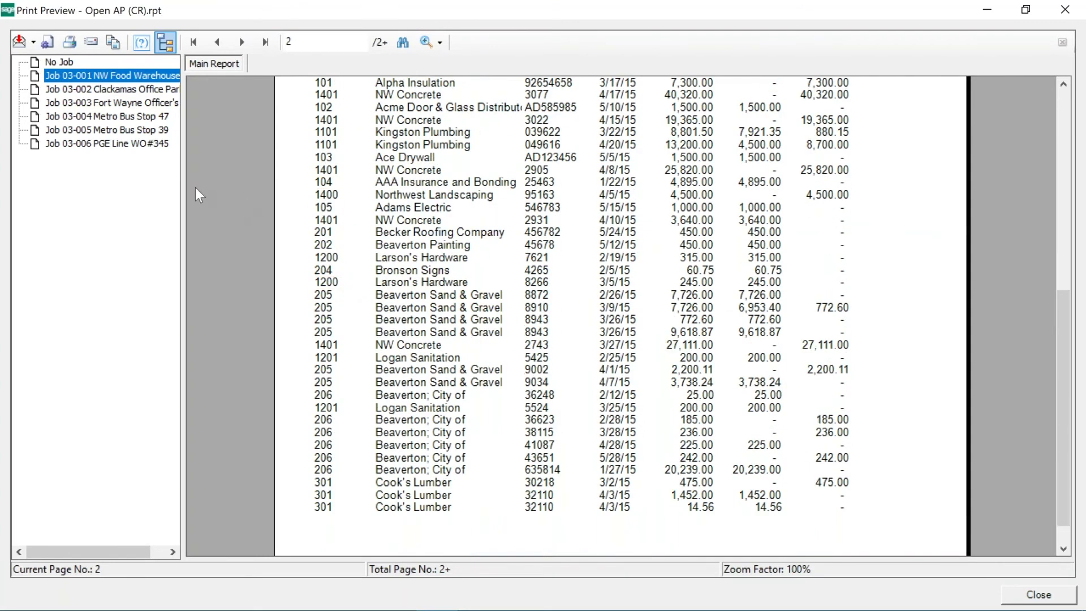
click(120, 88)
scroll(467, 246, up, 7)
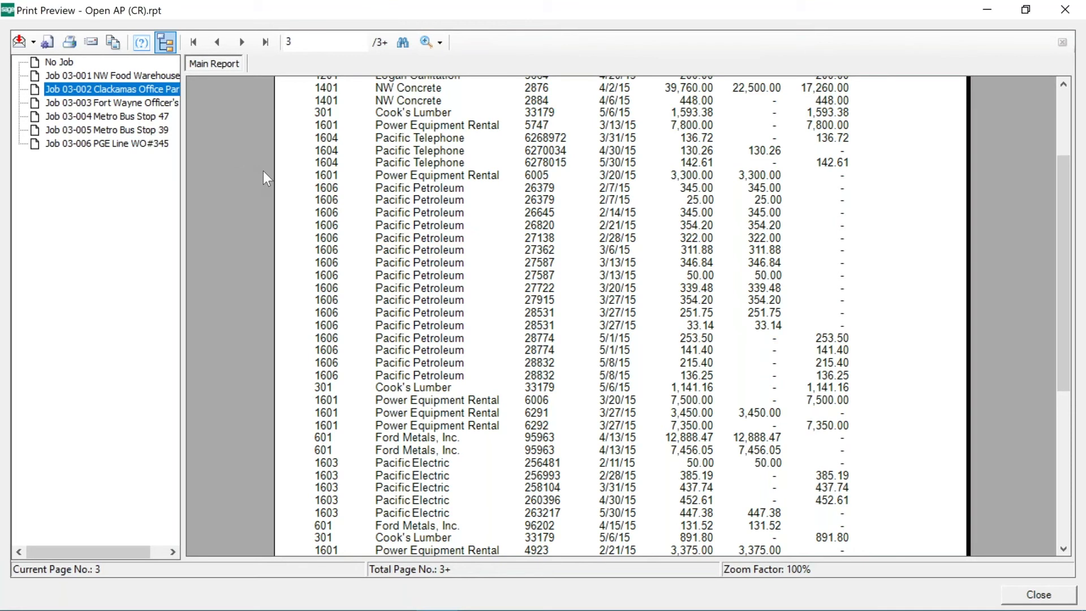
scroll(417, 198, up, 3)
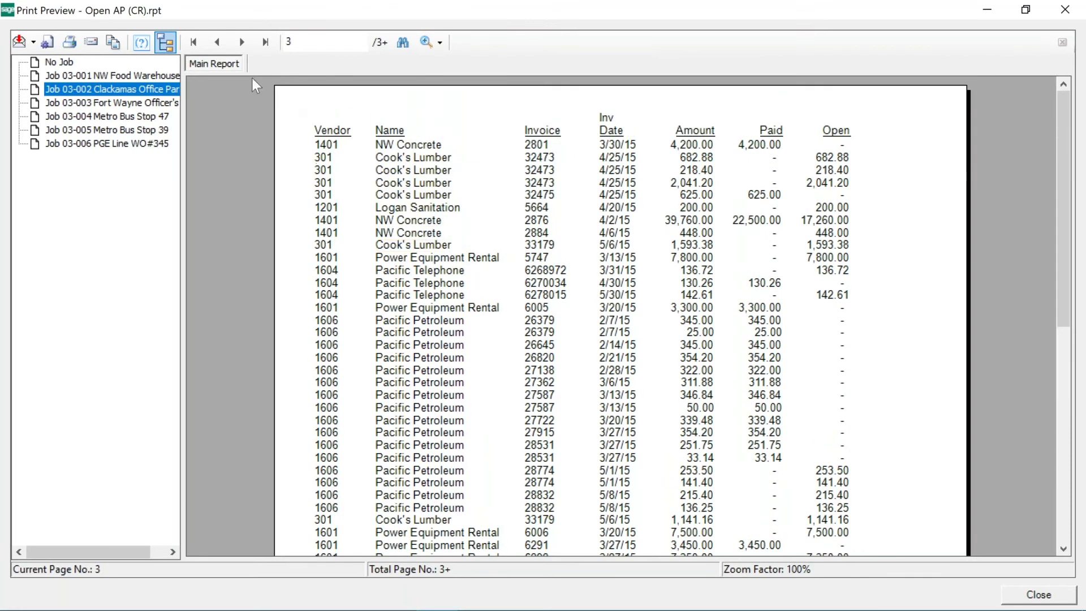
click(196, 41)
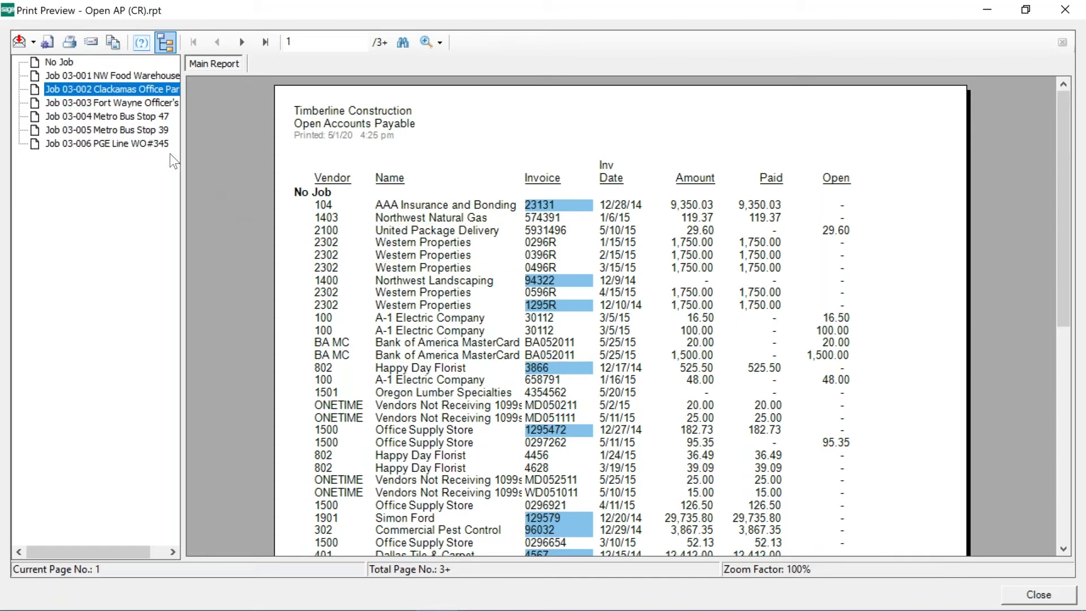
click(59, 63)
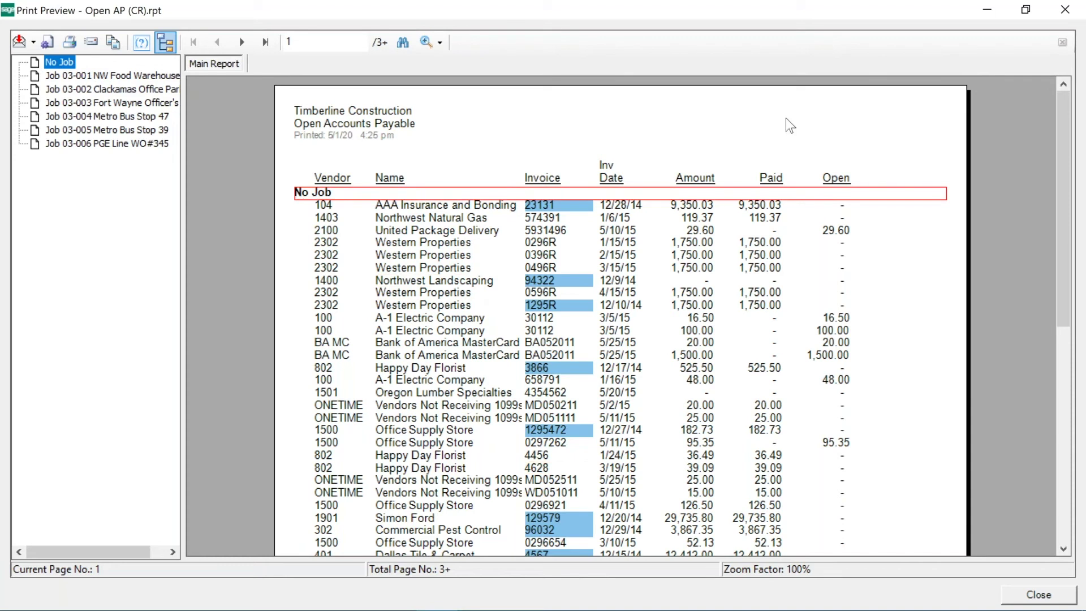
Close the Open AP preview, preview the report once more, close it and cancel the print selection
click(1066, 11)
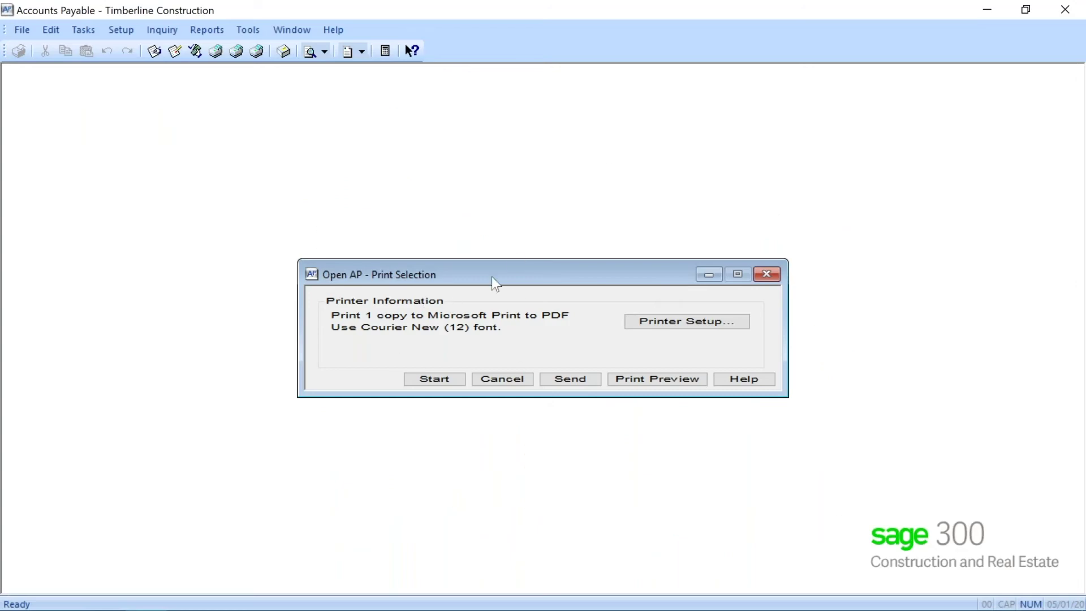
click(637, 381)
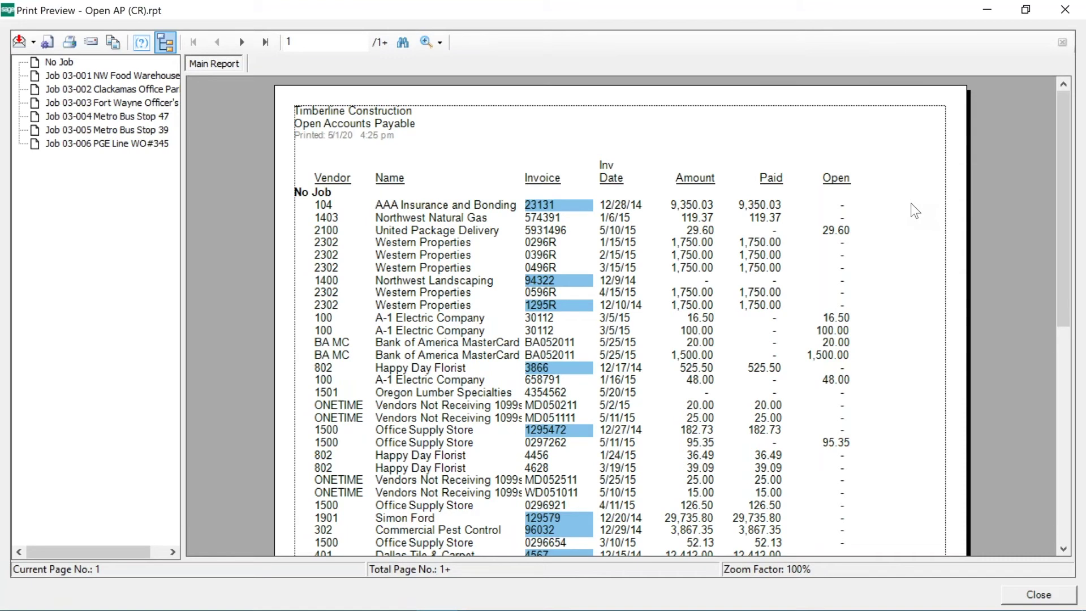
click(1066, 9)
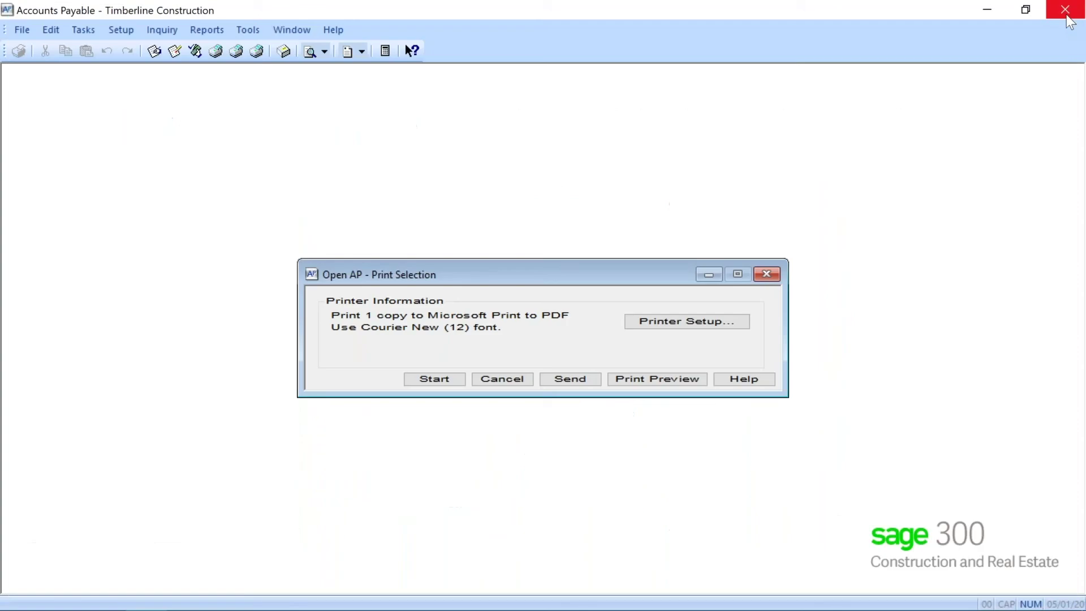
click(502, 380)
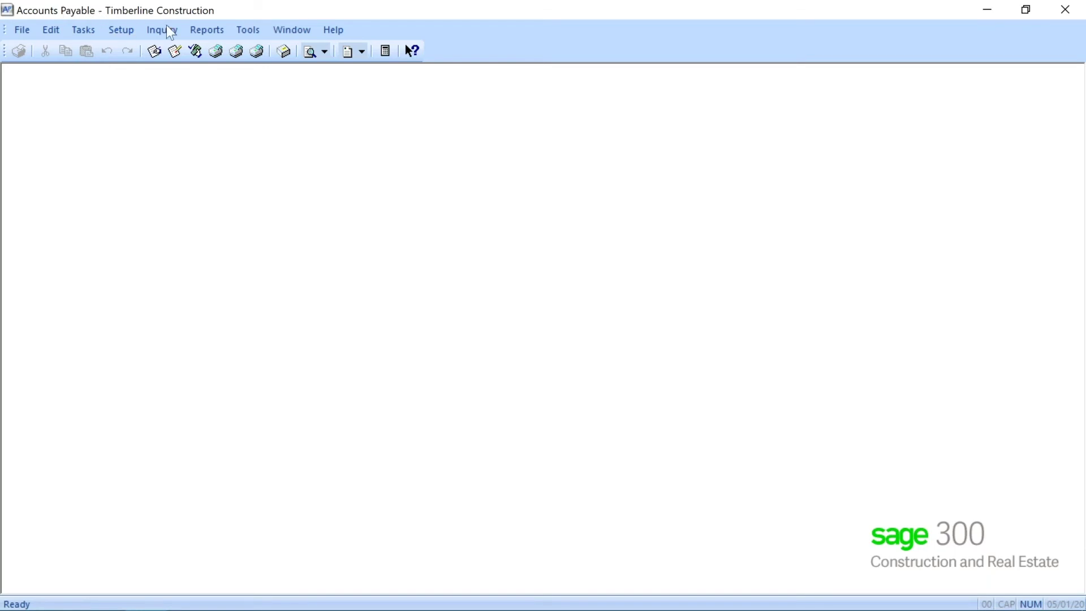
Bring up the Reports Manager and enlarge its window to show more report names
click(209, 31)
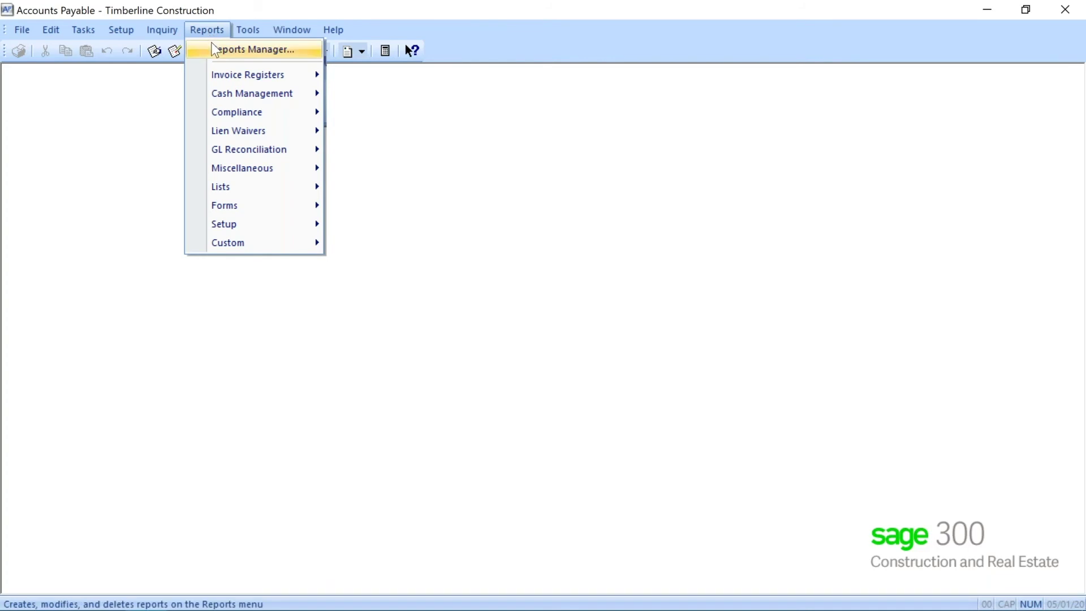
click(213, 49)
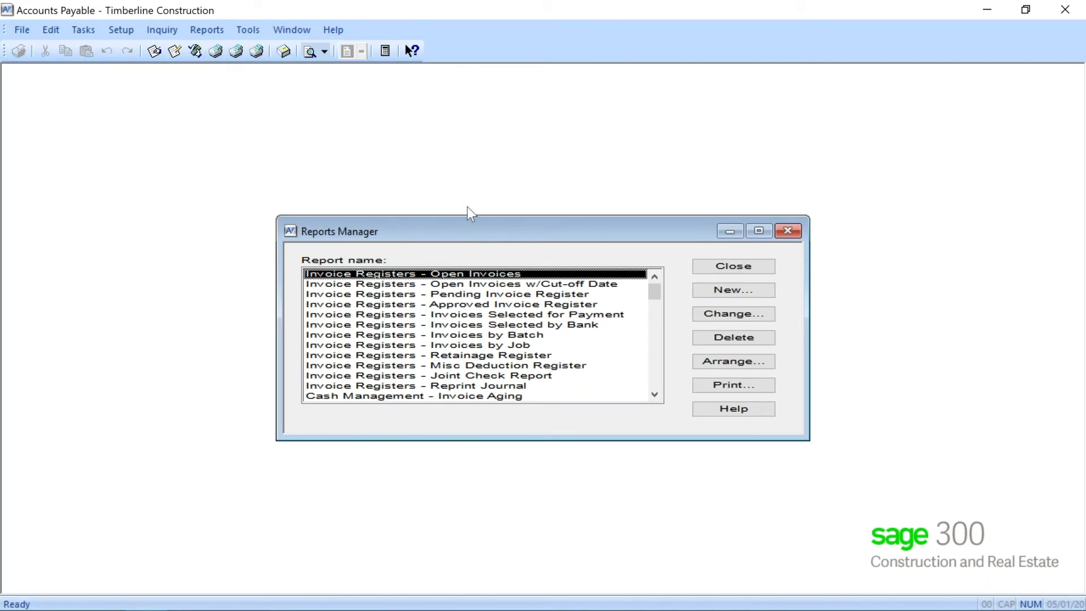
drag(478, 234, 445, 96)
drag(684, 302, 693, 592)
drag(774, 584, 864, 589)
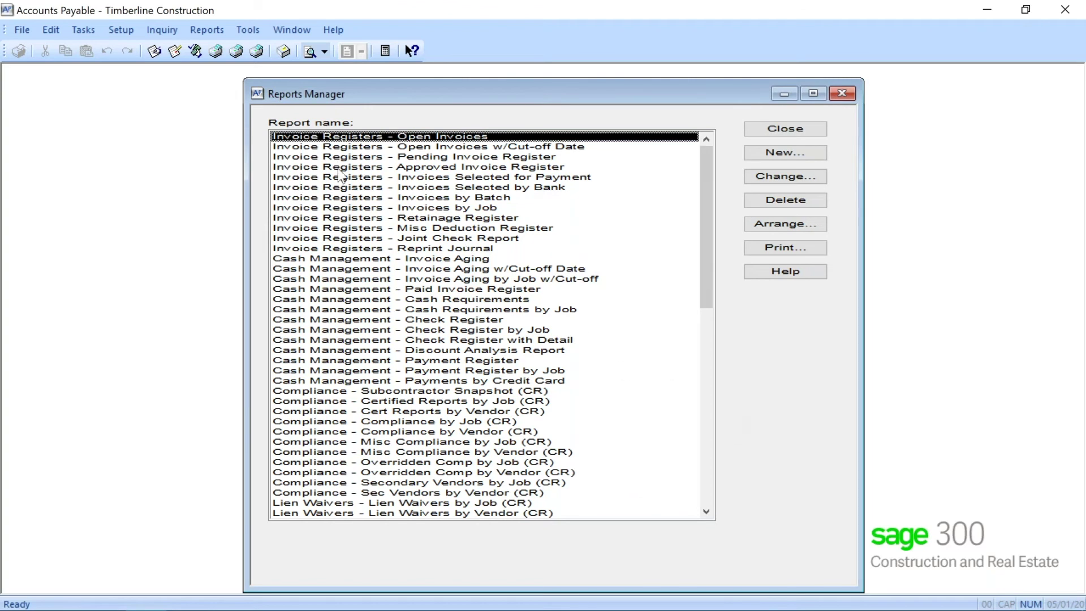
Open the settings of the Custom - Open AP report for changing
drag(709, 226, 712, 434)
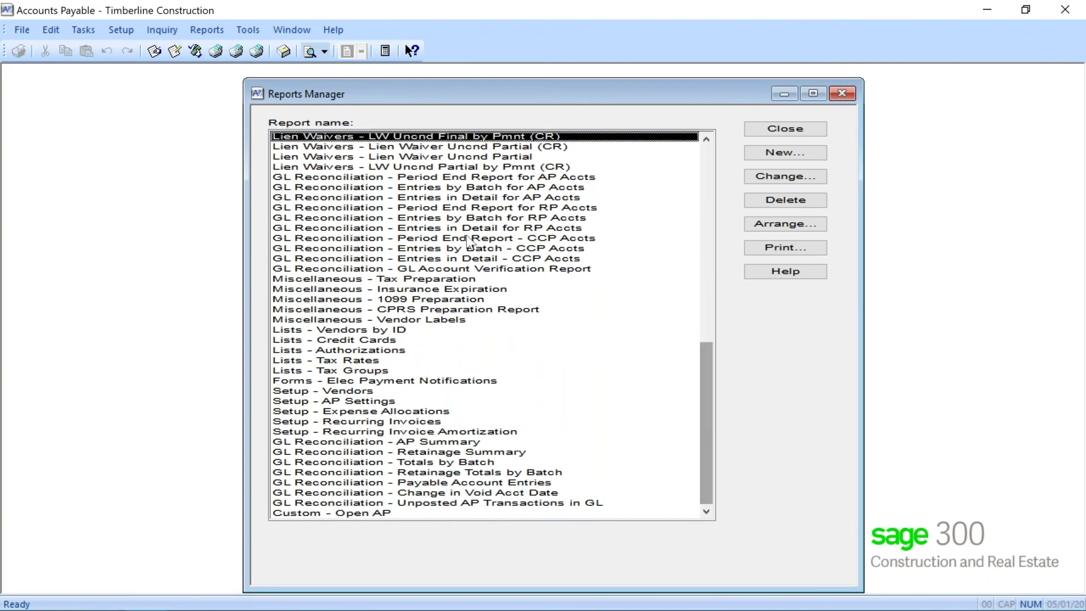
click(299, 513)
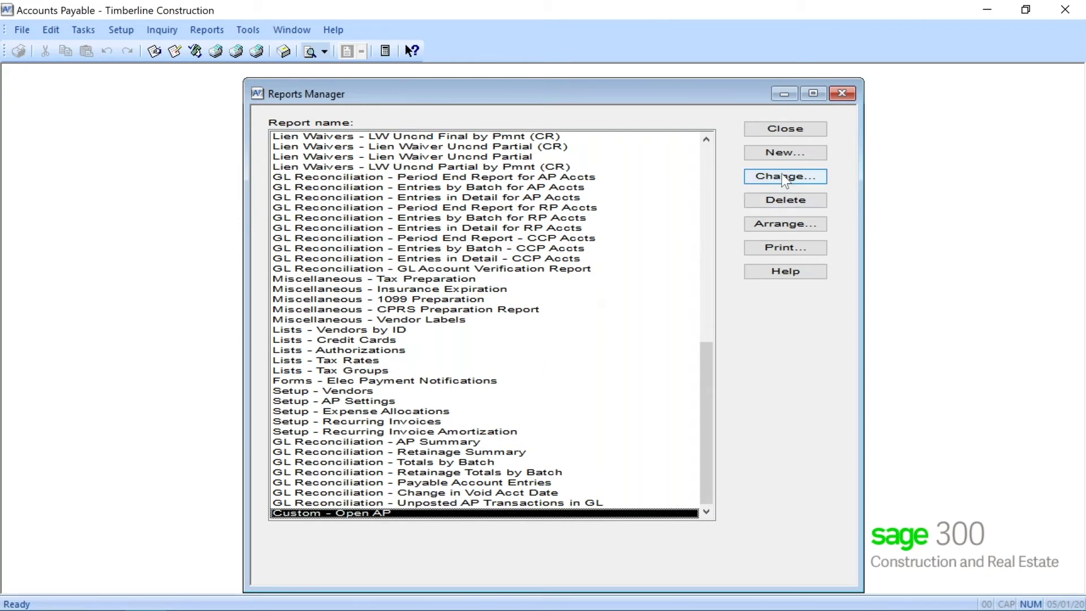
click(785, 177)
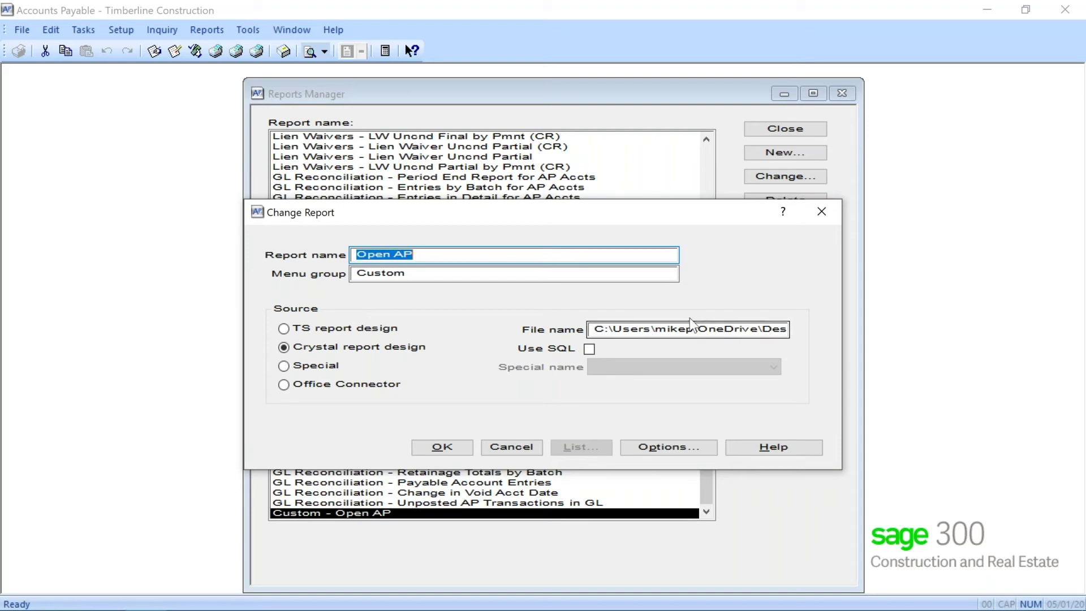
Examine the full file path of the Open AP report's Crystal design, back to its beginning
click(649, 329)
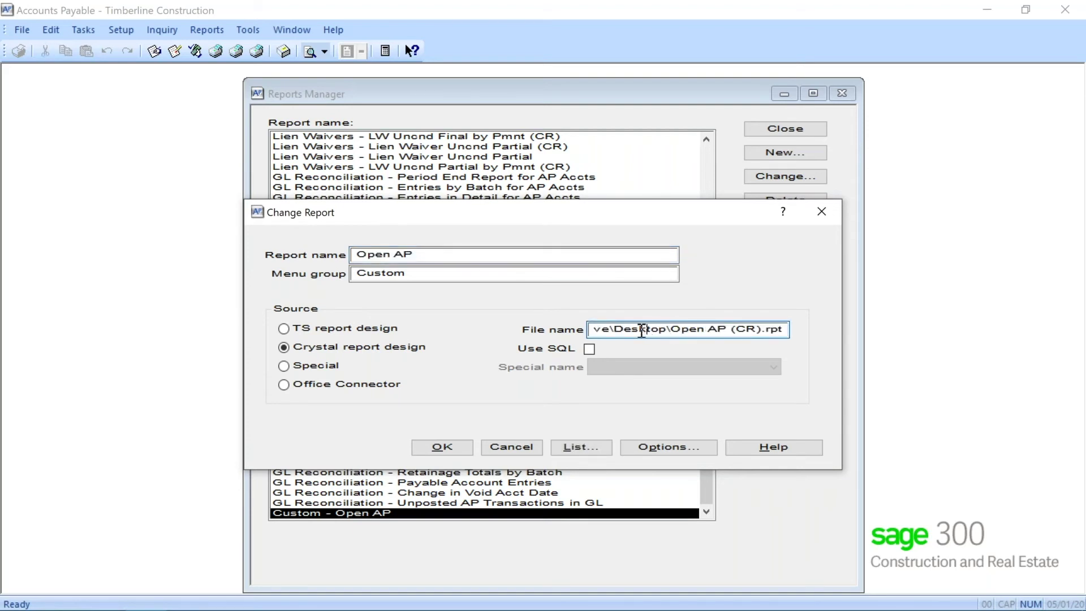
key(Left)
key(Left)
key(Left)
key(Left)
key(Left)
key(Left)
key(Left)
key(Left)
key(Left)
key(Left)
key(Left)
key(Left)
key(Left)
key(Left)
key(Left)
key(Left)
key(Left)
key(Left)
key(Left)
key(Left)
key(Left)
key(Left)
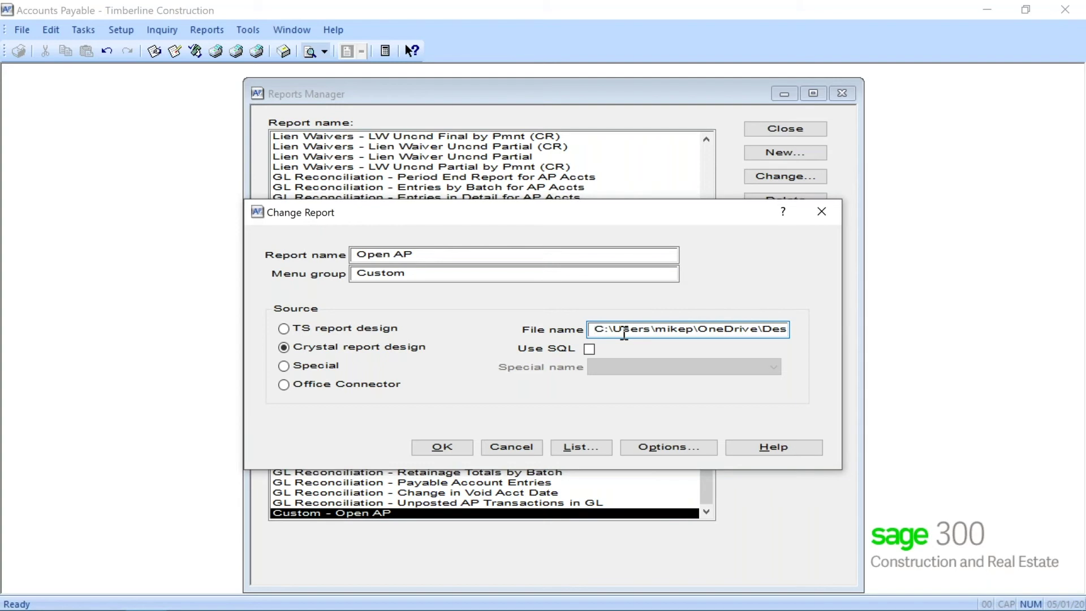
Copy the Open AP report's full file path, cancel the report change and close the Reports Manager
drag(594, 328, 815, 334)
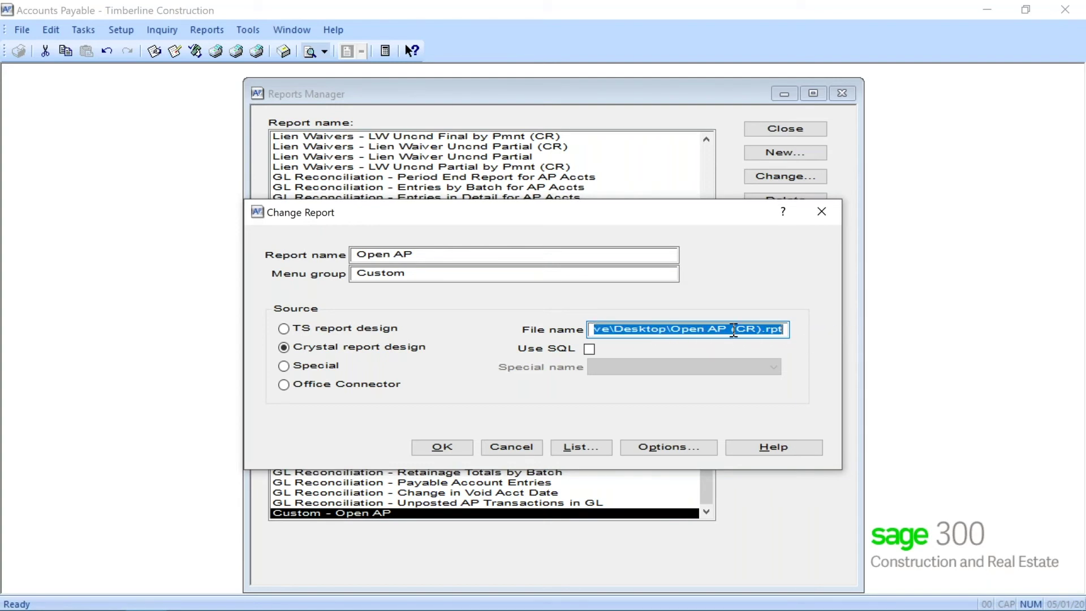
right_click(734, 329)
click(770, 400)
click(531, 452)
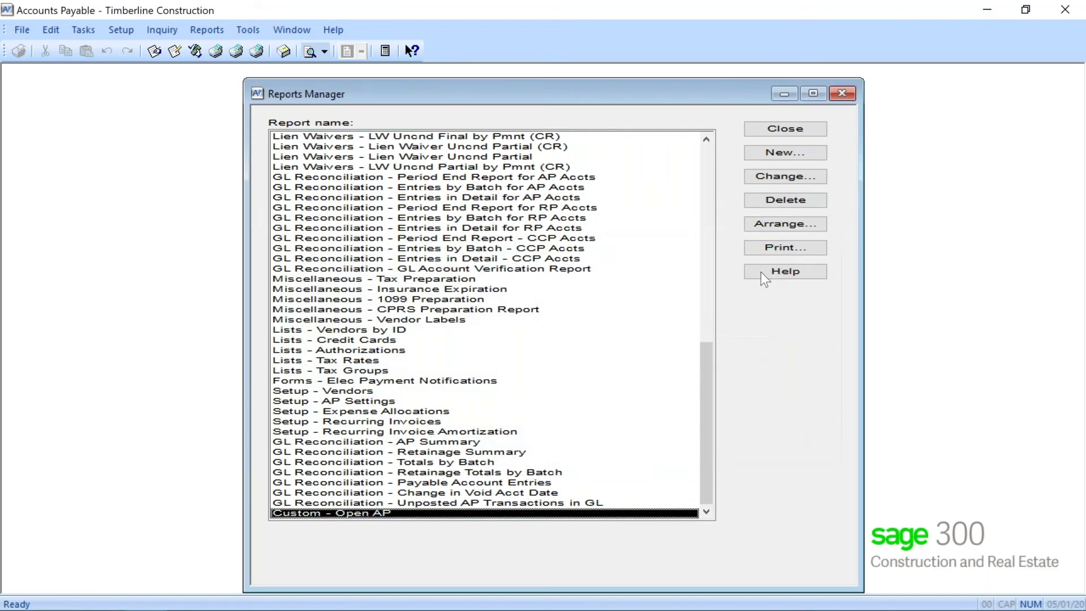
click(772, 135)
Switch to Crystal Reports and open Open AP (CR).rpt by pasting the copied file path
mouse_move(631, 610)
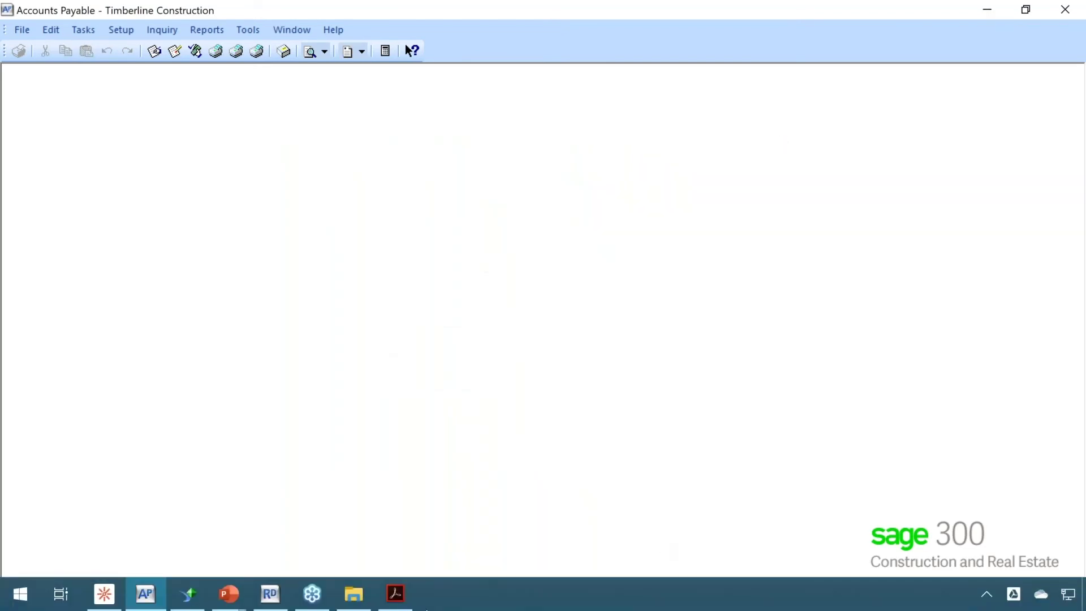
click(190, 594)
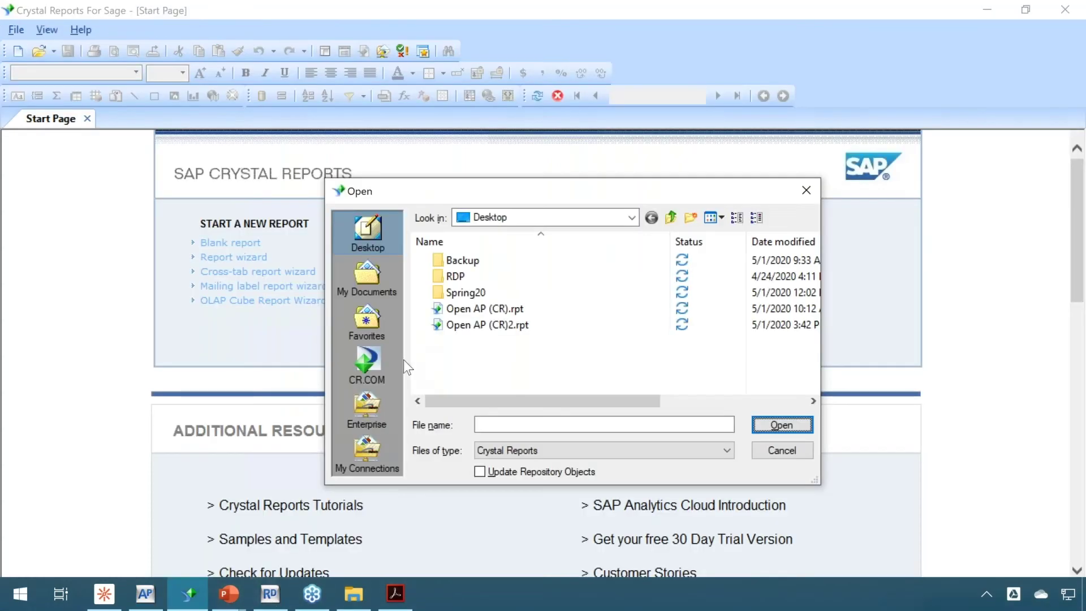
click(493, 426)
right_click(492, 426)
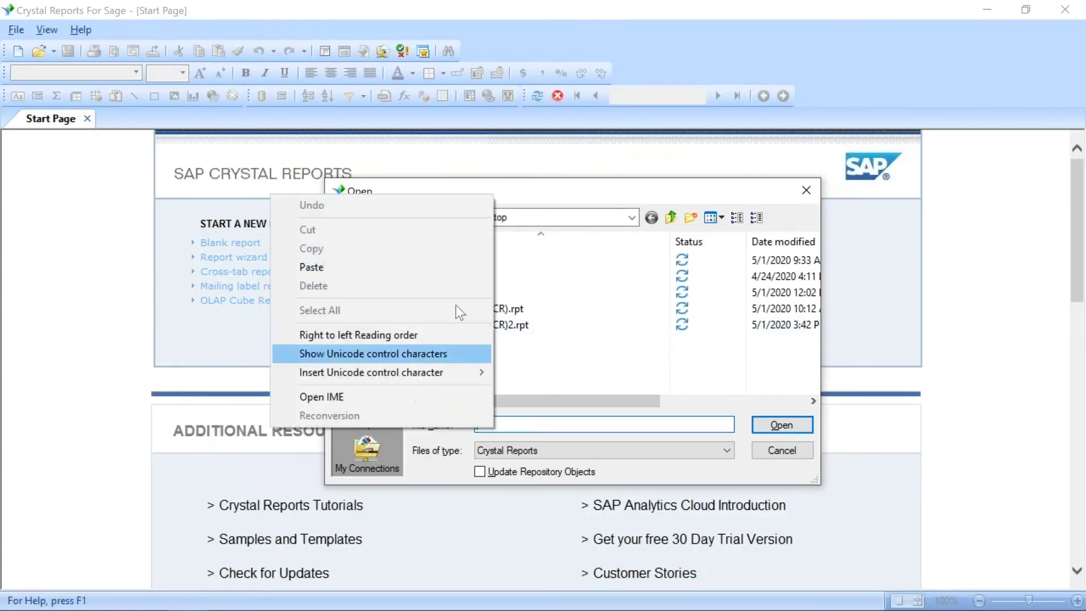
click(393, 268)
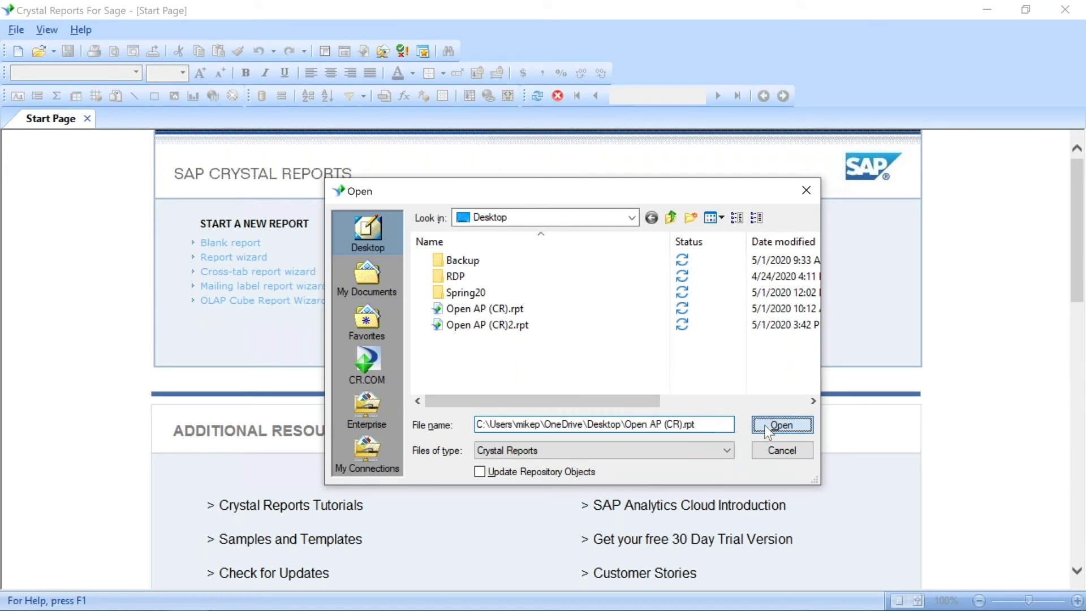
click(767, 425)
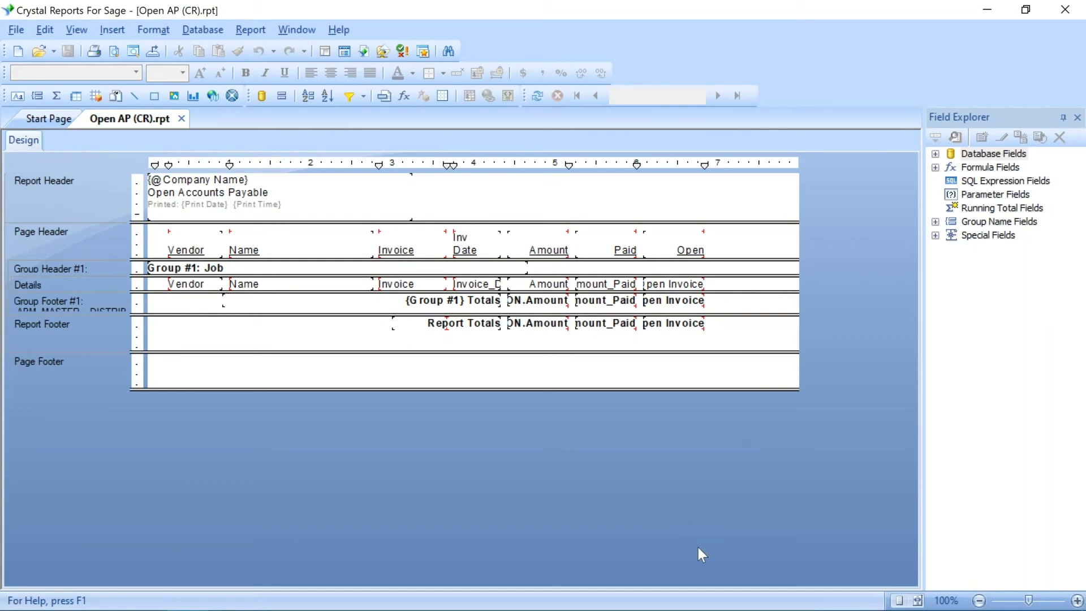
mouse_move(696, 610)
mouse_move(275, 597)
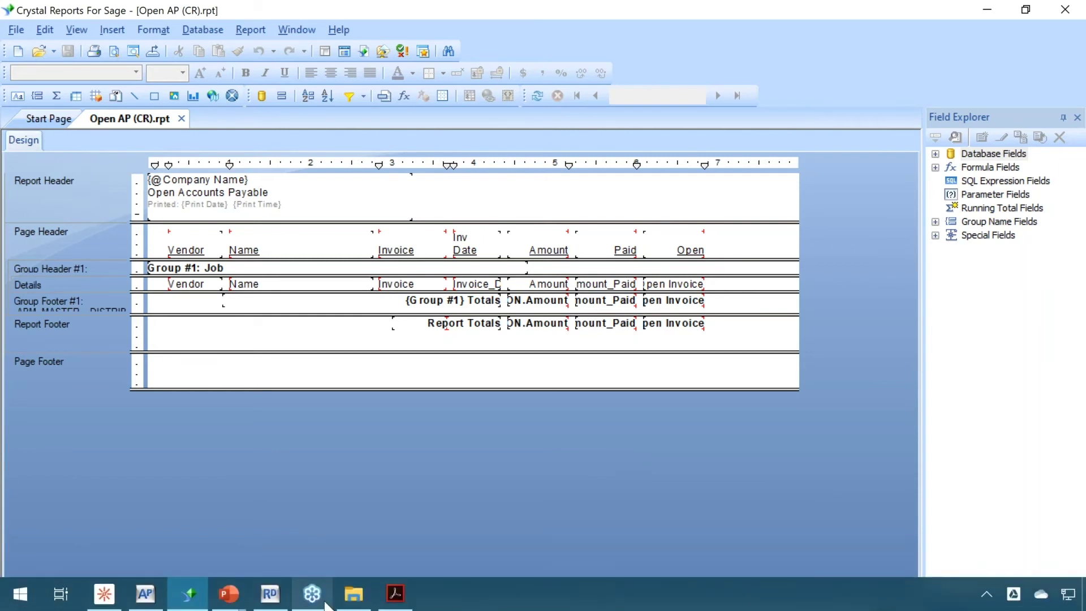
Switch to Accounts Payable, review the Custom - Open AP report's design settings in the Reports Manager, and close without changes
click(145, 594)
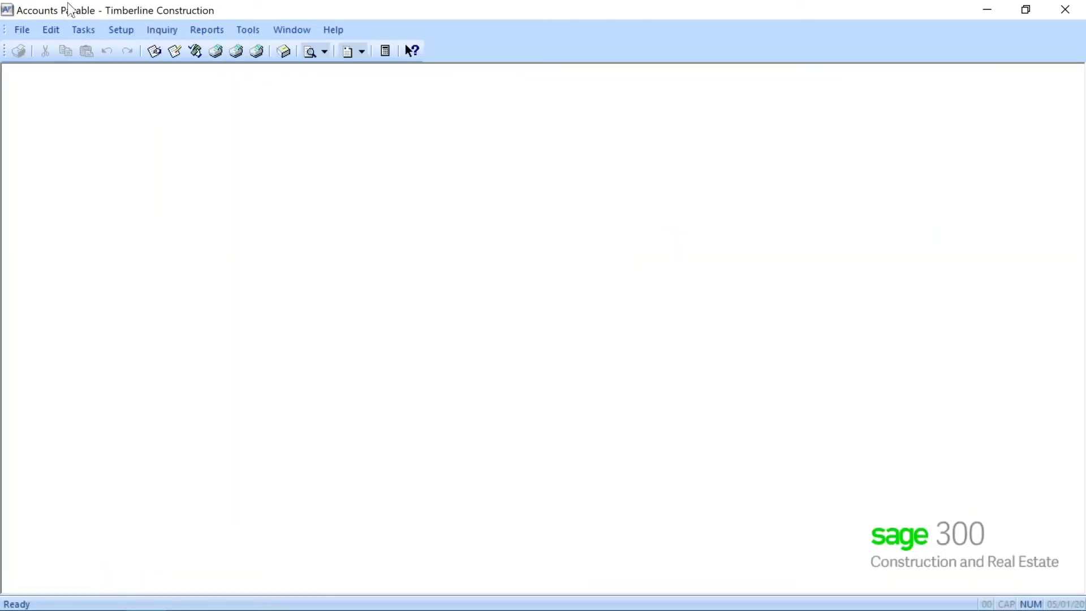
click(200, 31)
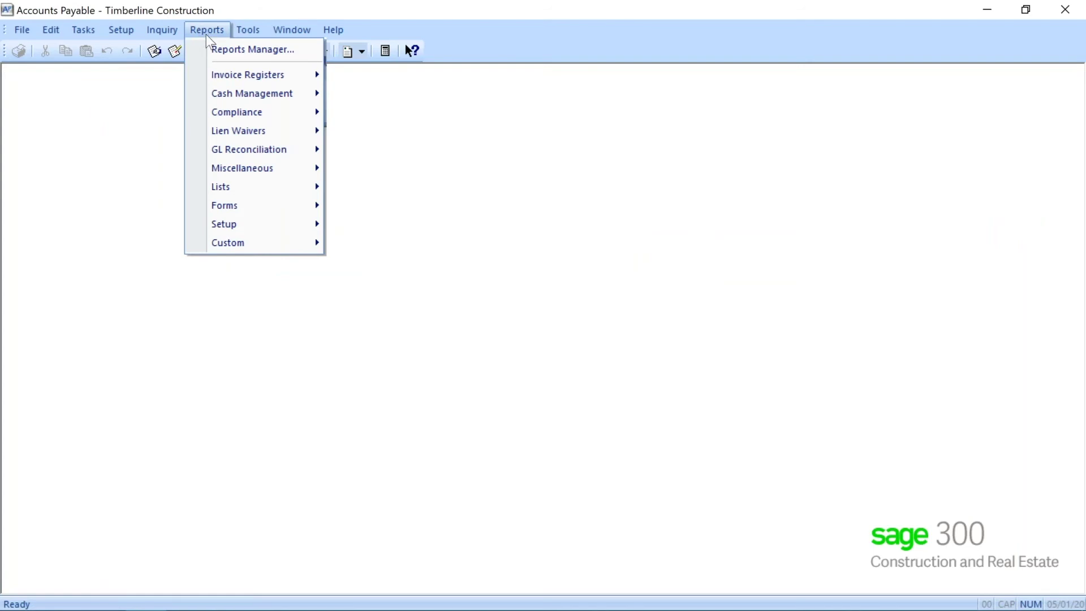
click(215, 49)
drag(582, 440, 533, 589)
drag(656, 364, 497, 558)
click(419, 529)
double_click(418, 529)
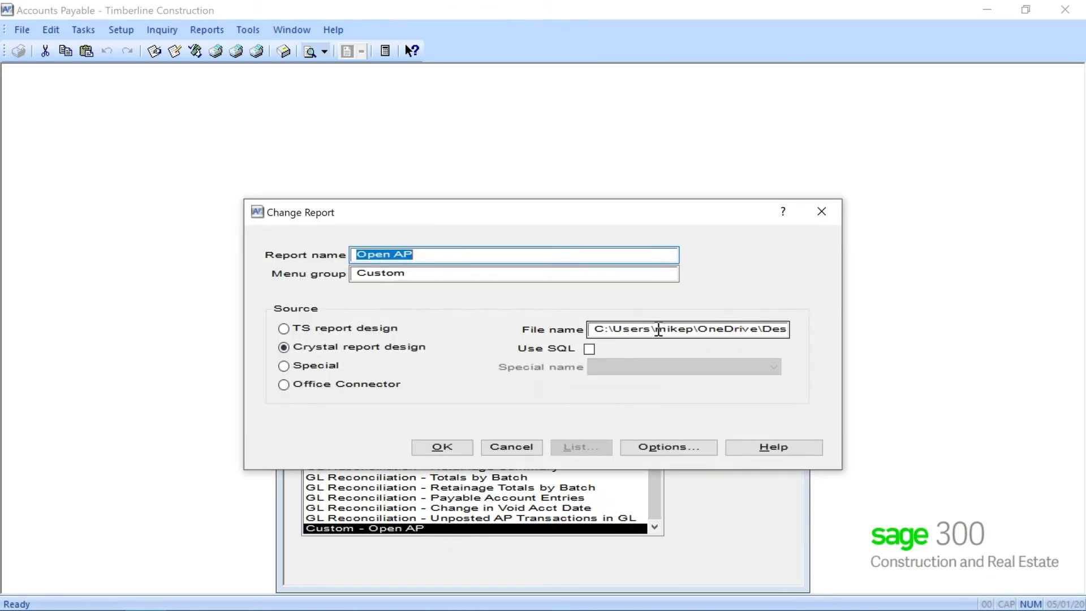
click(520, 451)
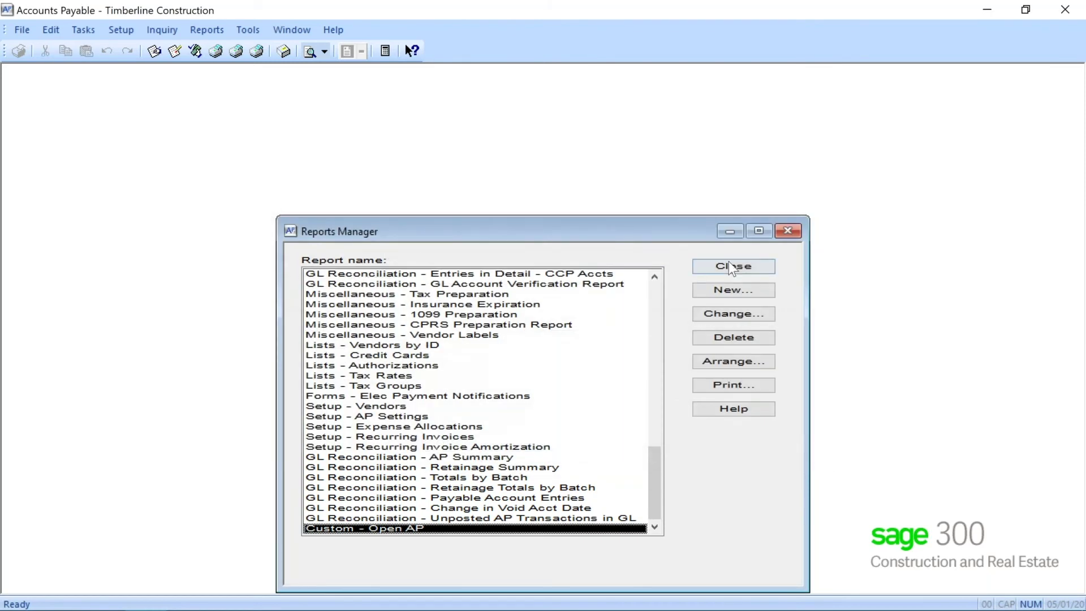
click(731, 266)
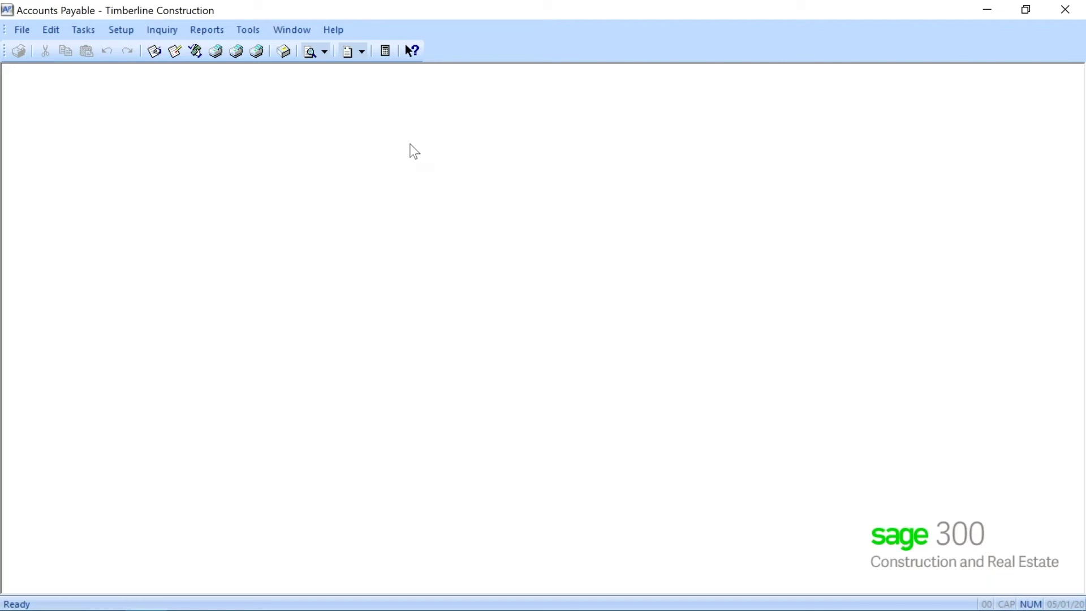
View the print options for the Invoice Registers - Open Invoices report in the Reports Manager, cancel them and close the manager
click(209, 29)
click(220, 51)
click(25, 31)
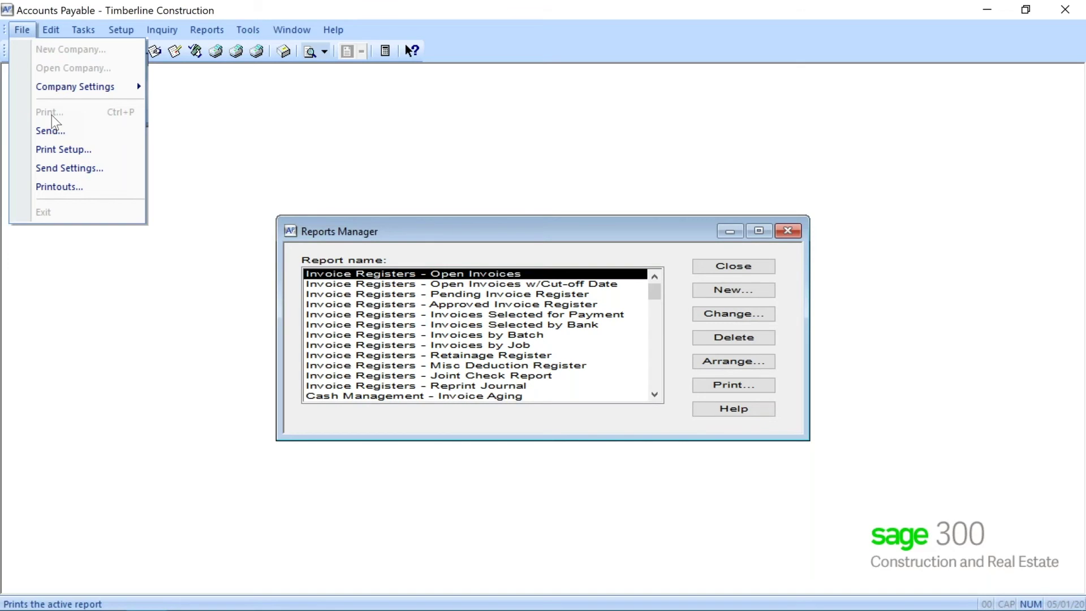
click(731, 389)
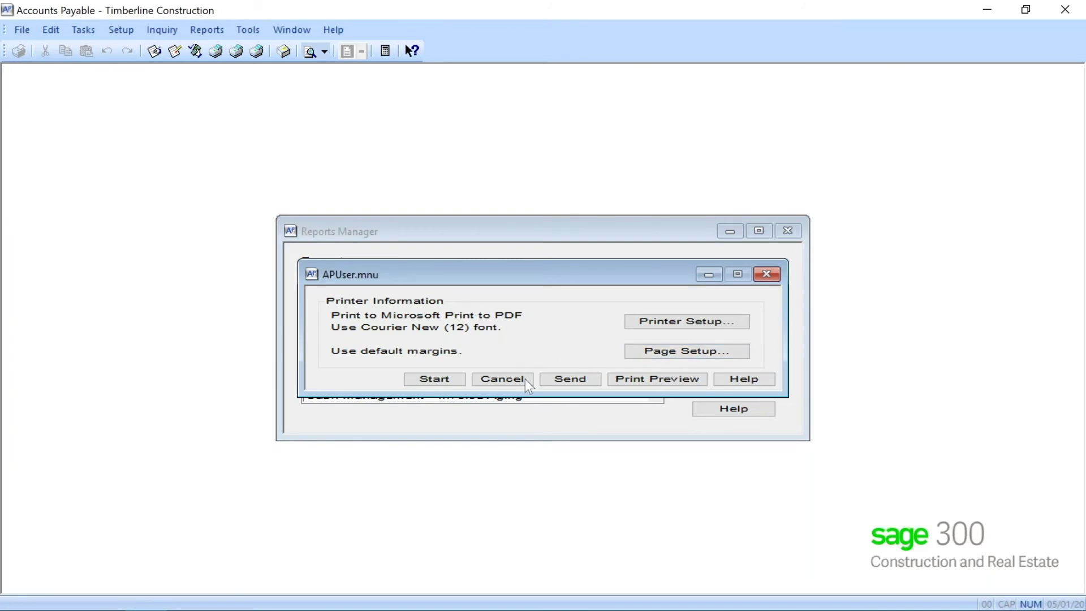
click(502, 379)
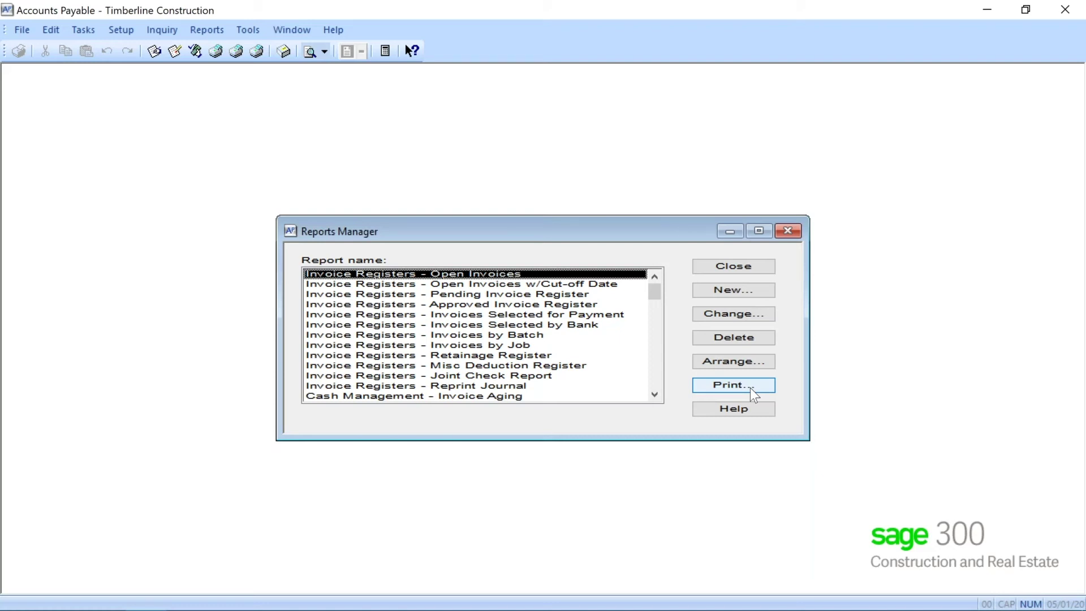
click(749, 265)
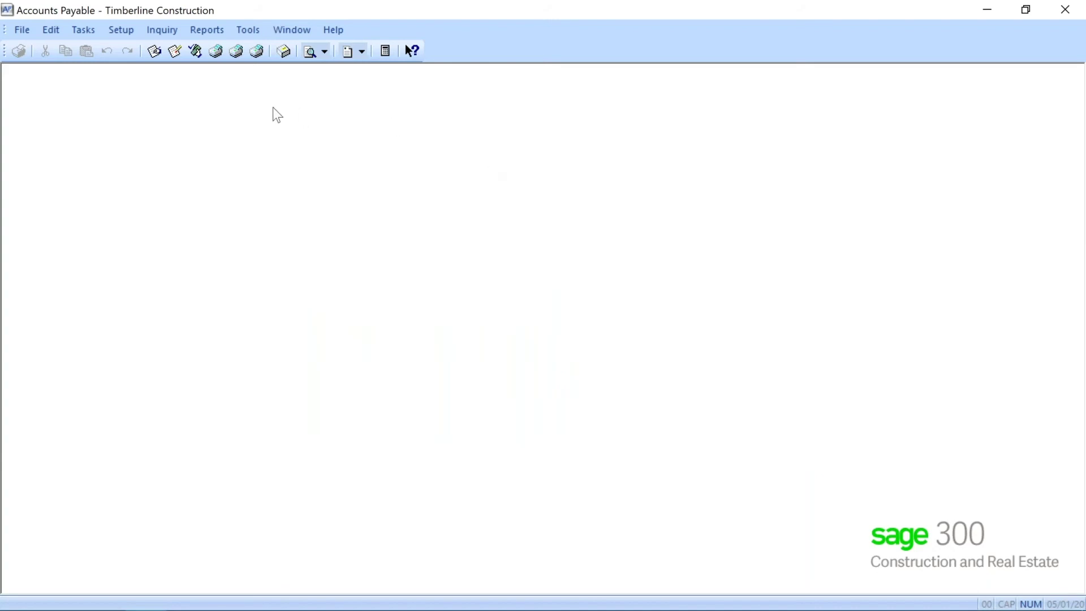
Switch to Crystal Reports and save a copy of the Open AP report to the Desktop as 1 Open AP (CR)2.rpt
mouse_move(206, 603)
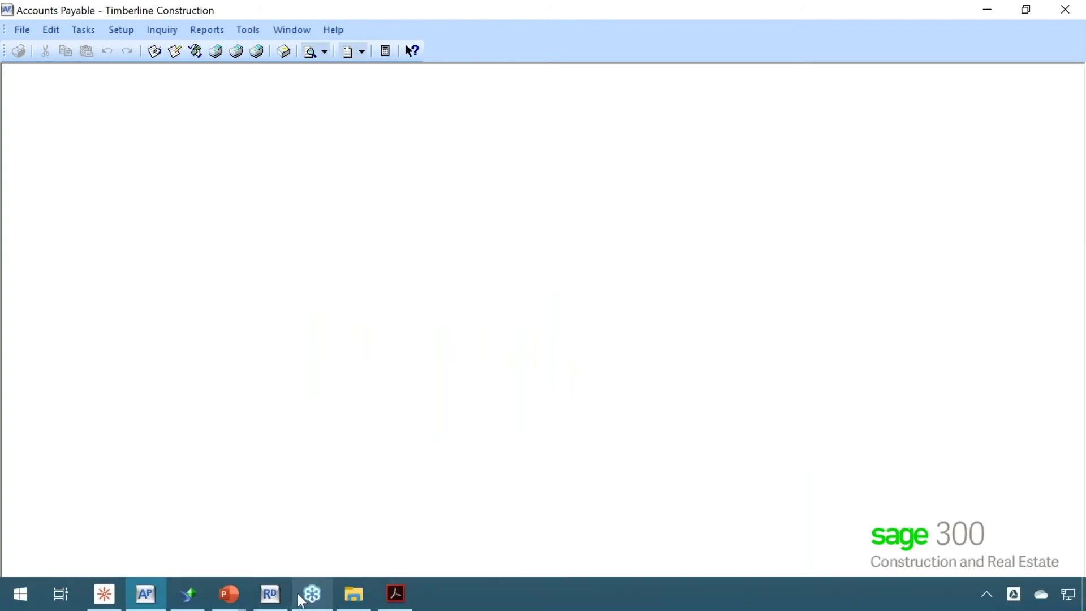
click(199, 601)
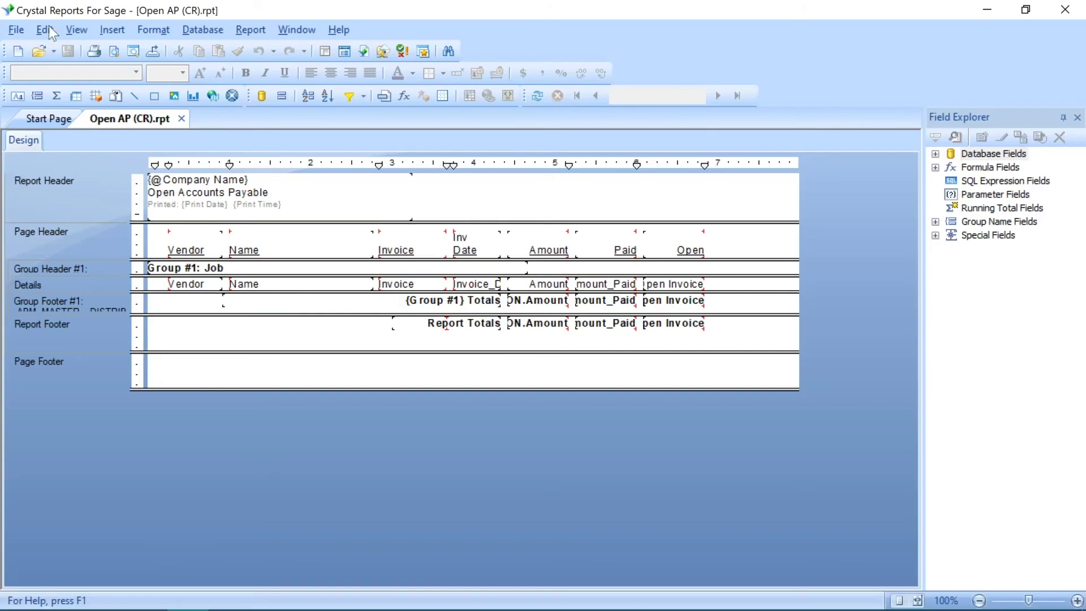
click(18, 30)
click(51, 124)
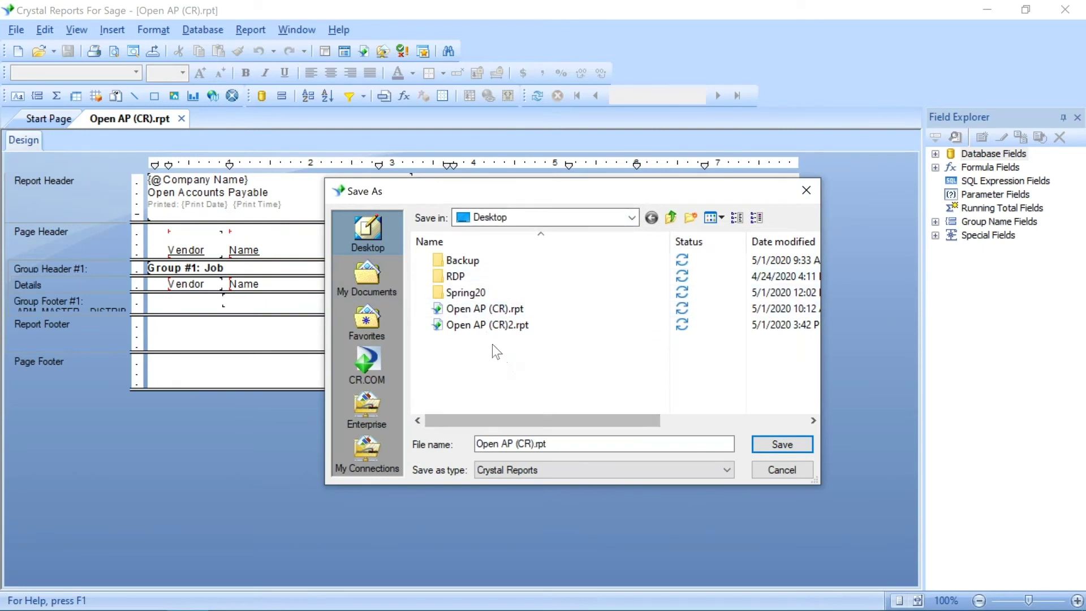
click(487, 326)
click(510, 324)
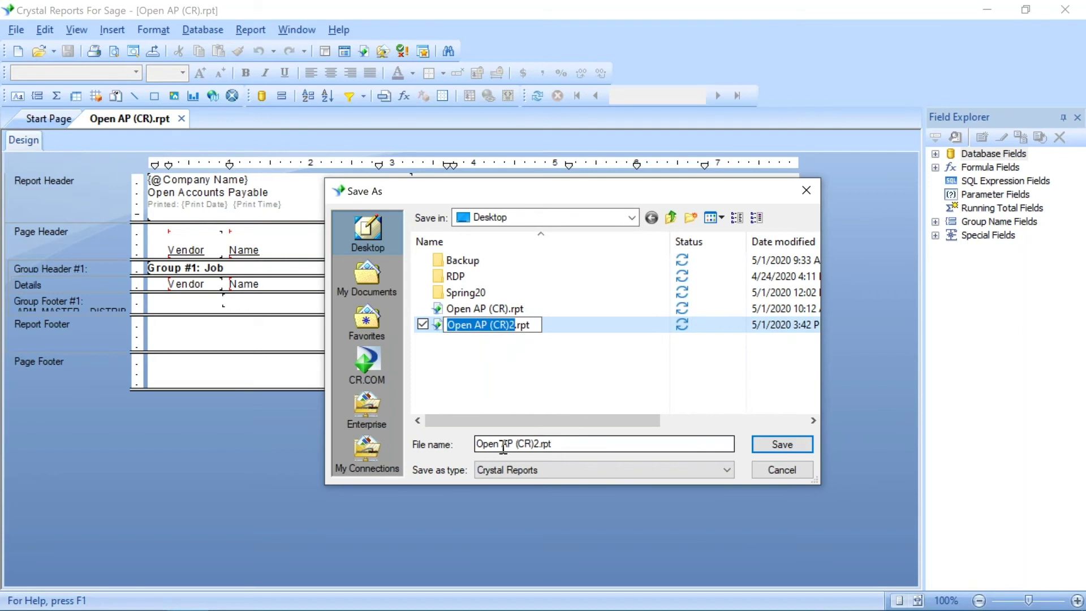
click(478, 445)
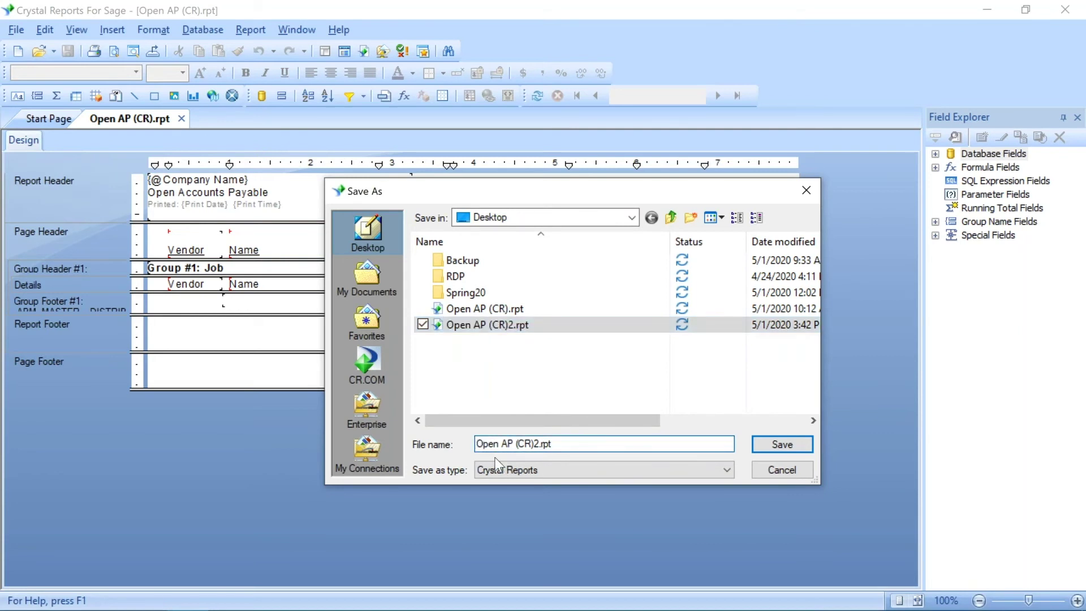
text(1)
click(770, 444)
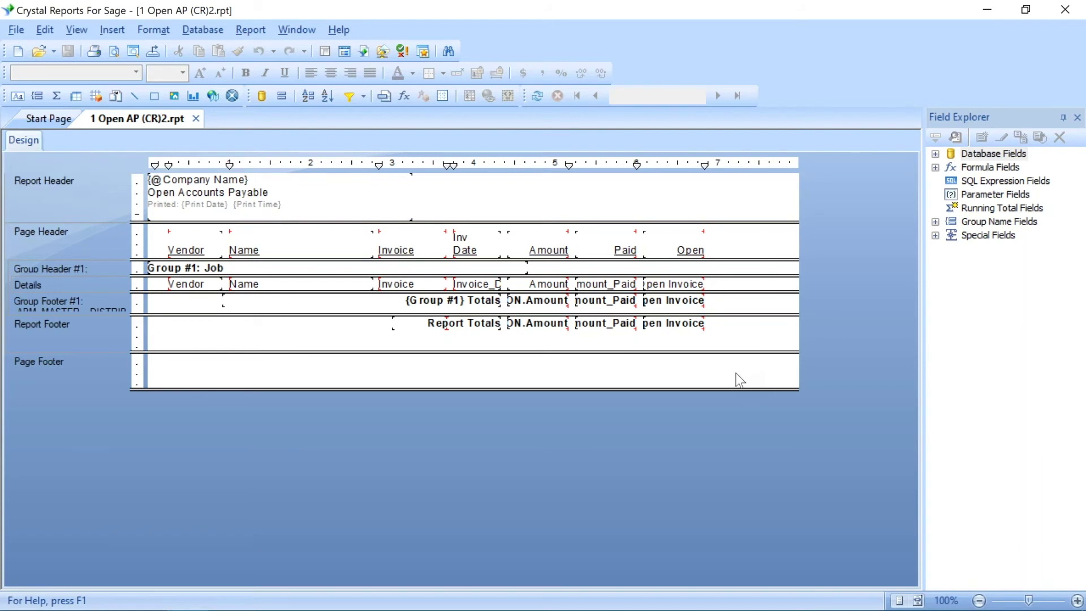
Switch to the PowerPoint slide show to read the Modify an Existing Report guidance, and return to Crystal Reports
key(alt+Tab)
key(alt+Tab)
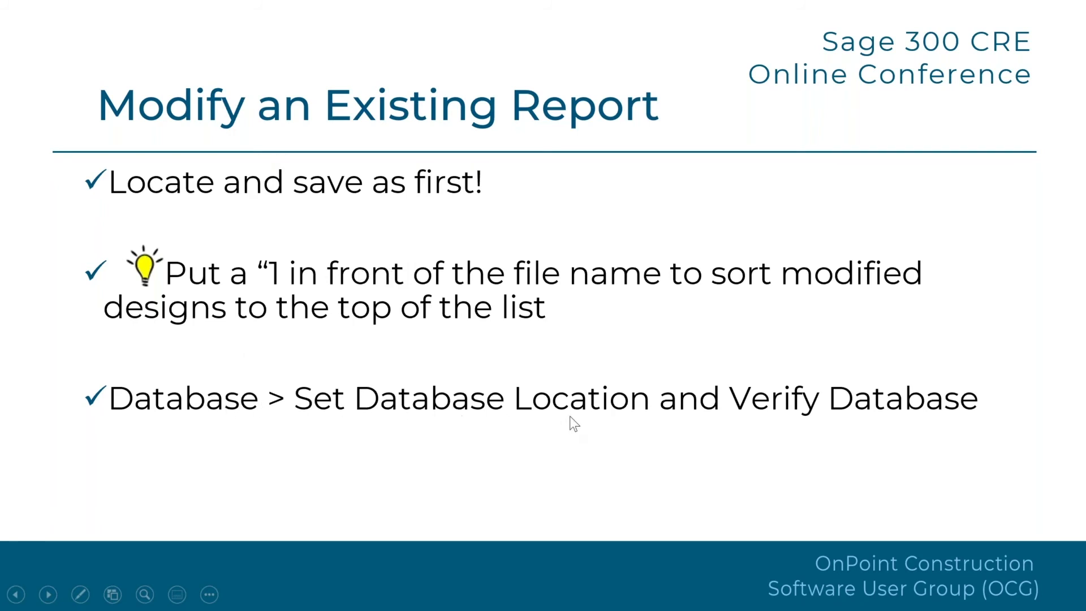
key(alt+Tab)
key(alt+Tab)
key(alt+Tab)
key(alt+Tab)
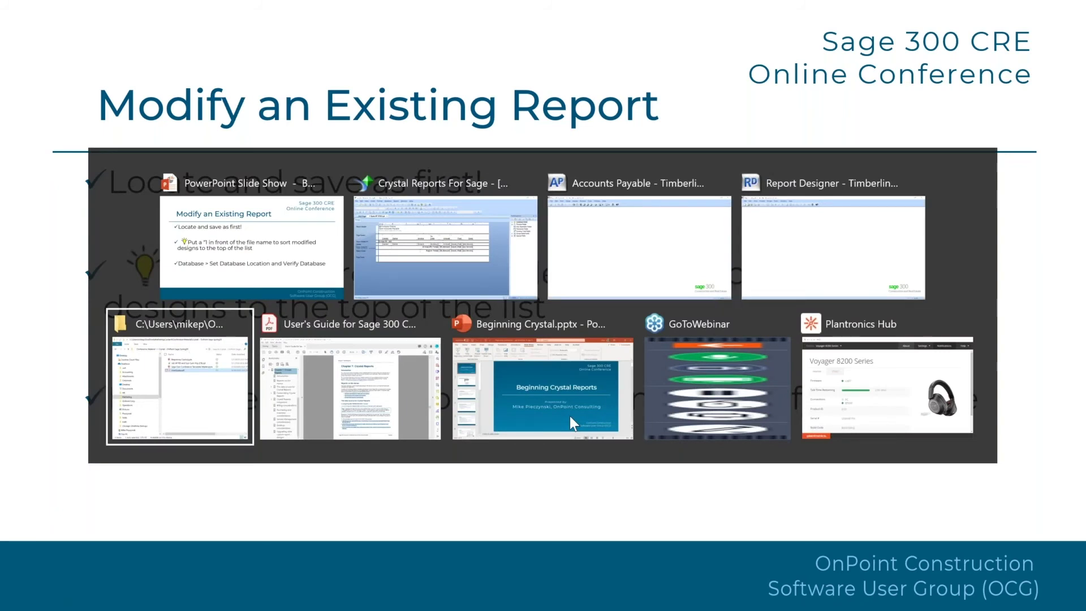
key(alt+Tab)
key(alt+Tab)
key(alt+Tab)
key(alt+Tab)
key(alt+Tab)
key(alt+Tab)
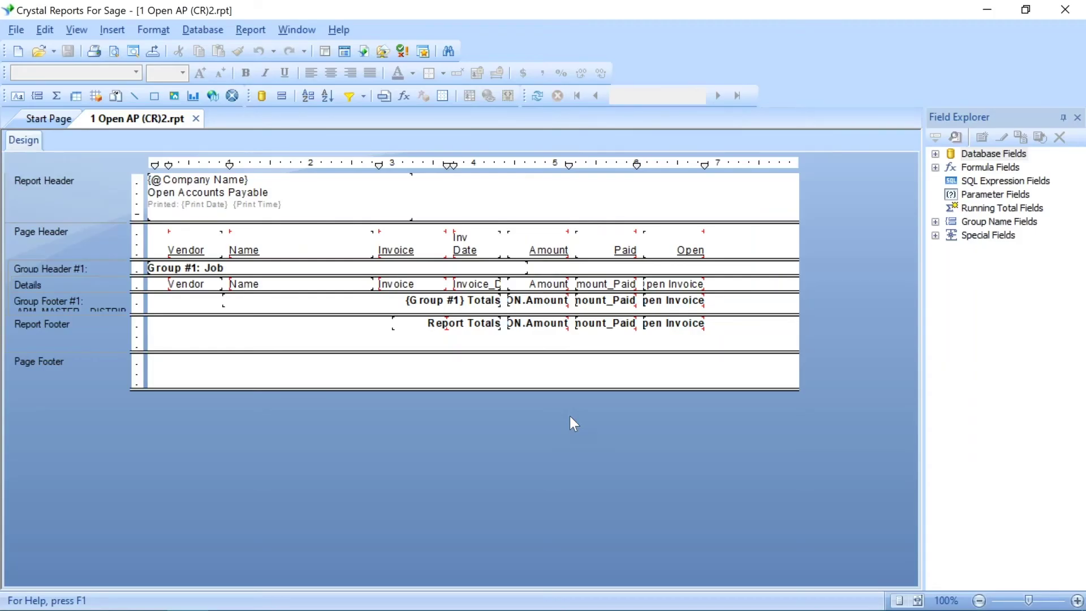
Inspect the report's datasource location, select Timberline Data Source as the replacement, and close without updating
click(202, 31)
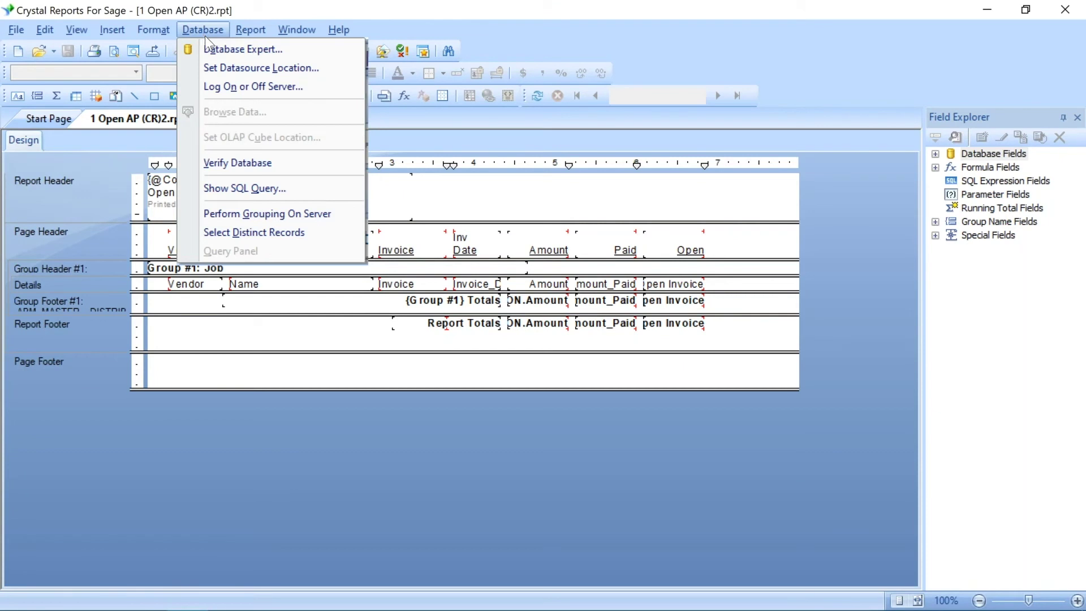
click(215, 73)
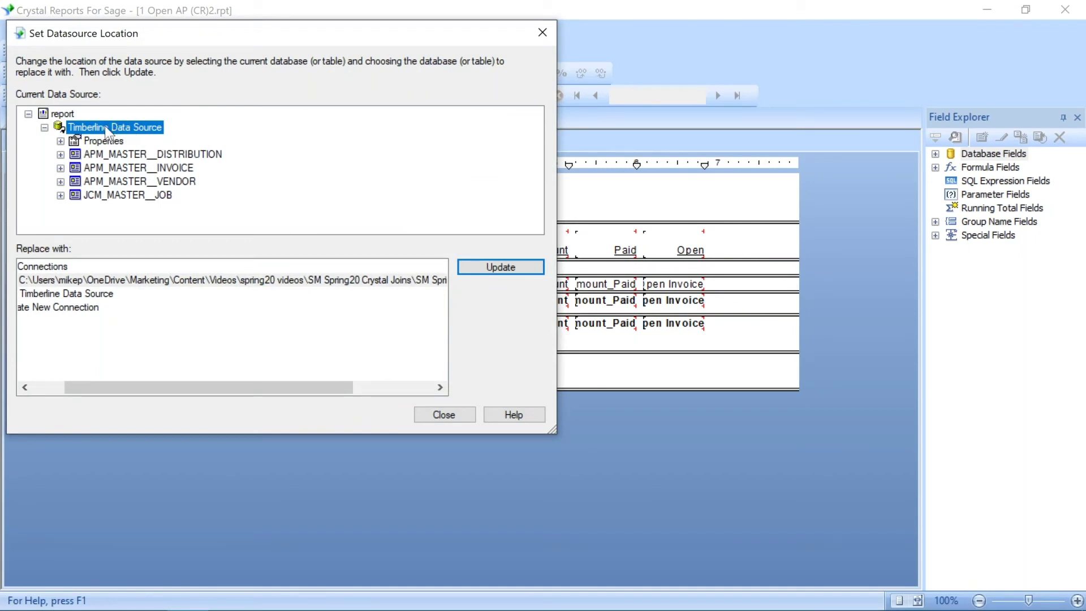
drag(90, 385, 57, 384)
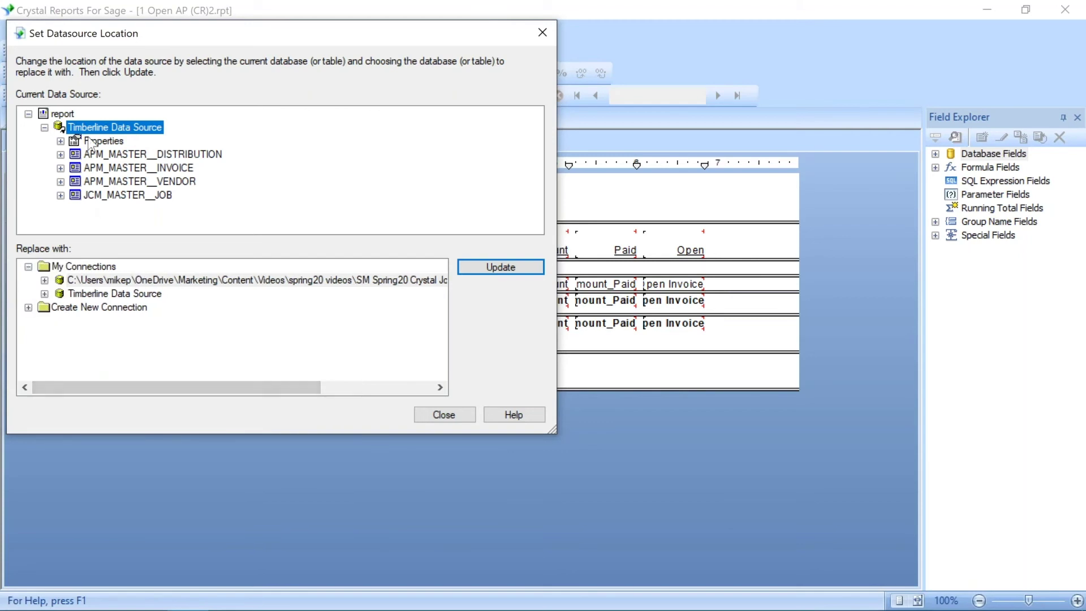
click(96, 293)
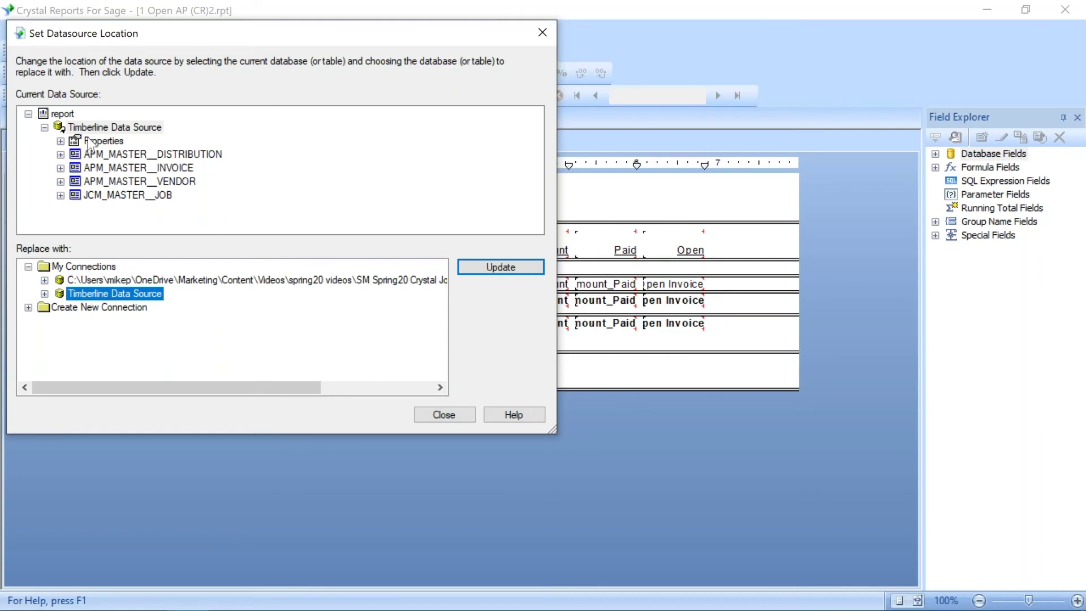
click(444, 415)
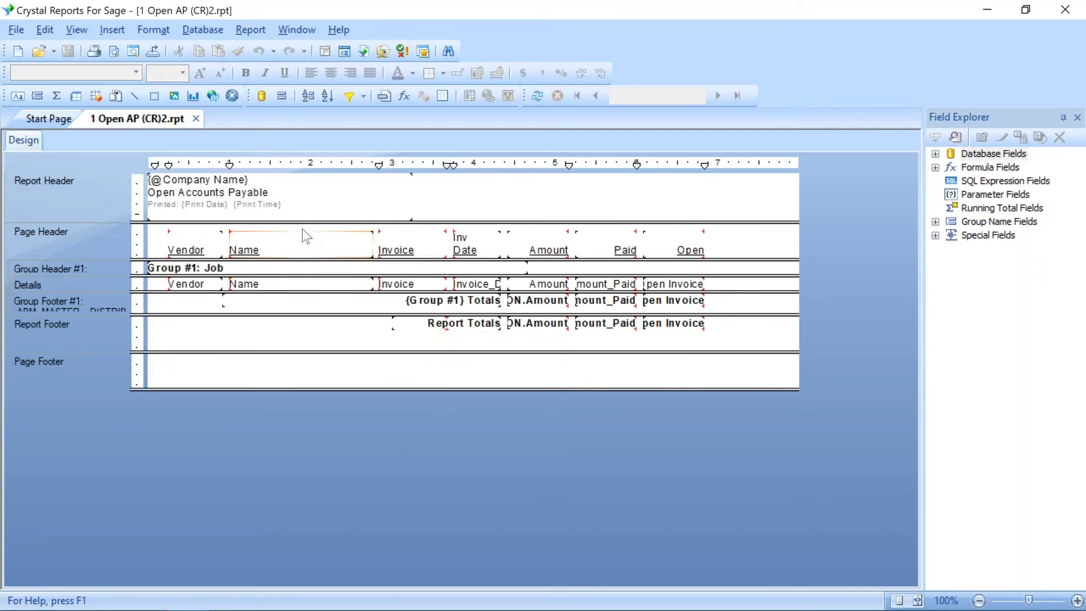
Verify the report's database and dismiss the verification message
click(204, 28)
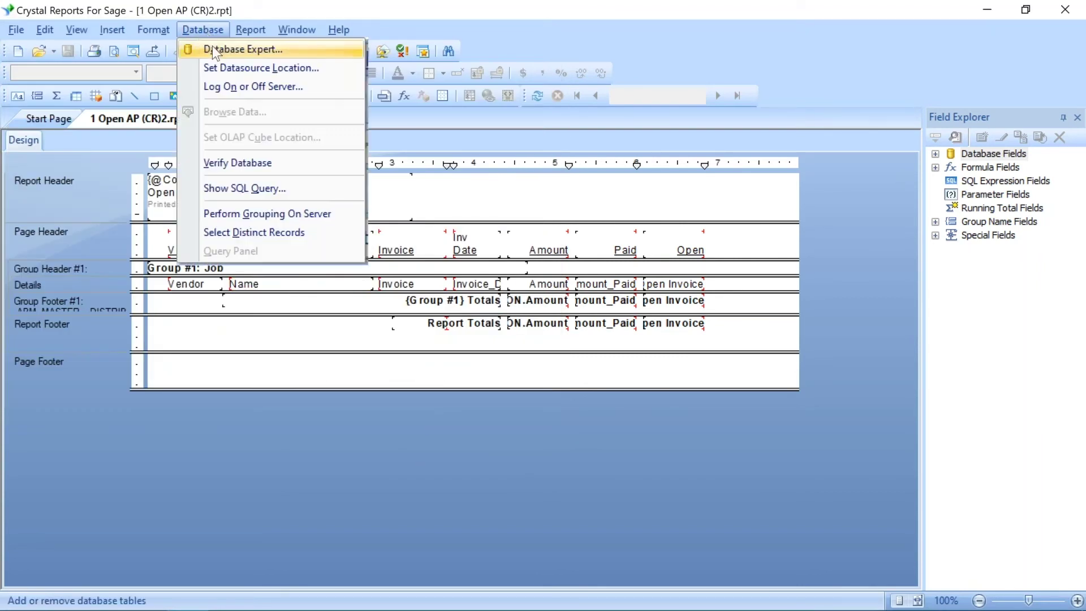
click(229, 162)
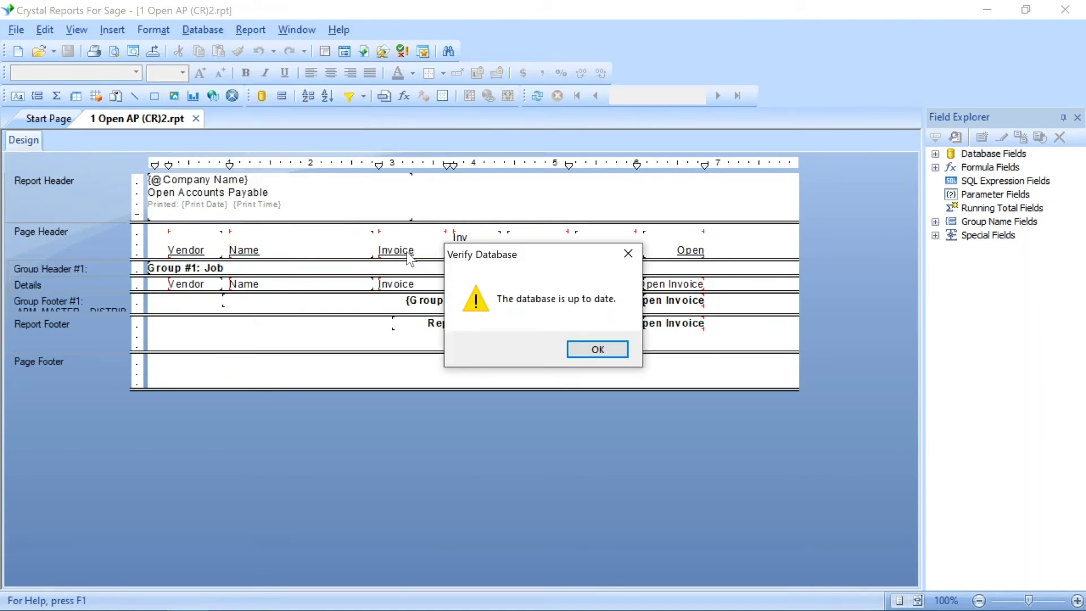
click(572, 349)
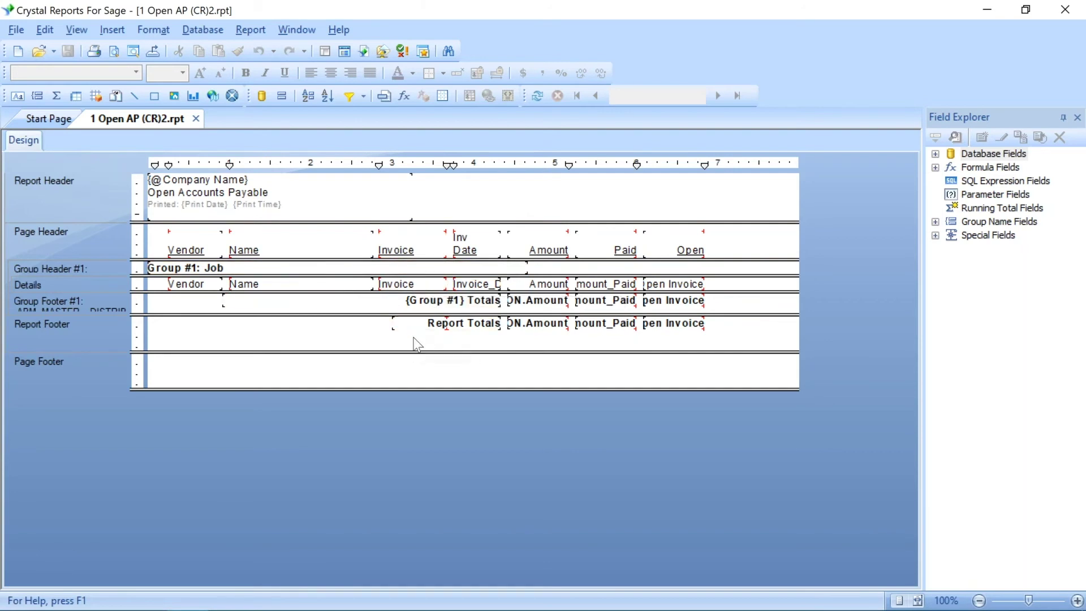
click(206, 30)
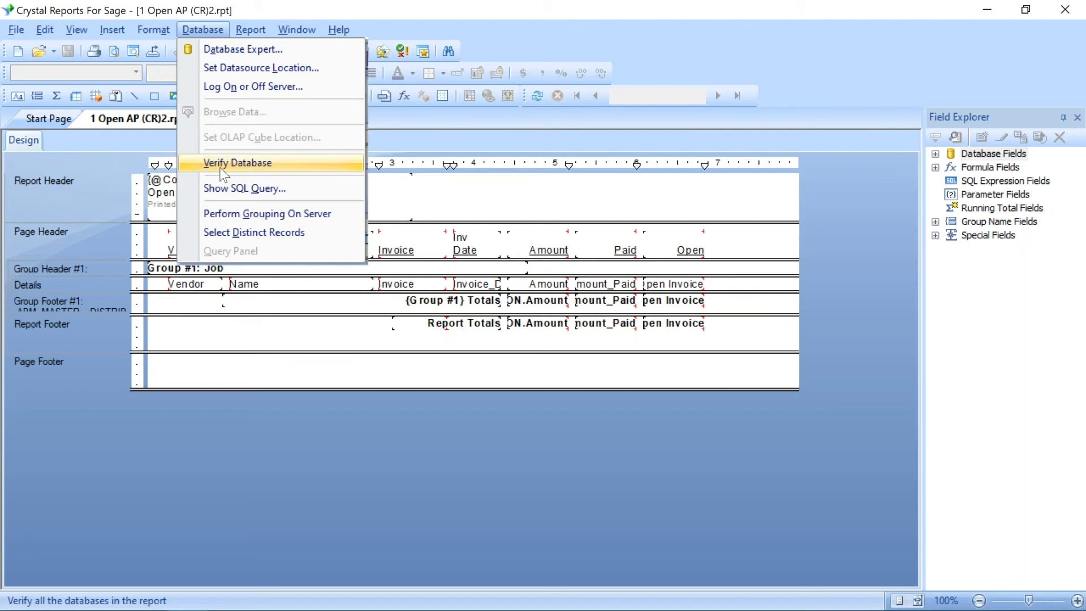
click(537, 461)
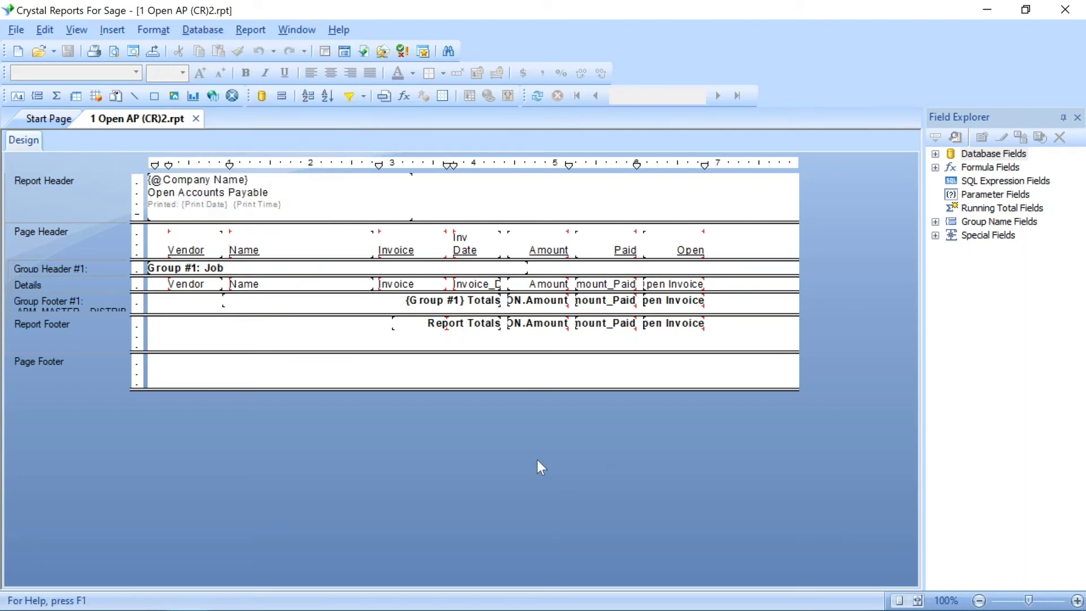
Switch to the PowerPoint slide show, advance to the slide on running a report from Crystal, and return to Crystal Reports
key(alt+Tab)
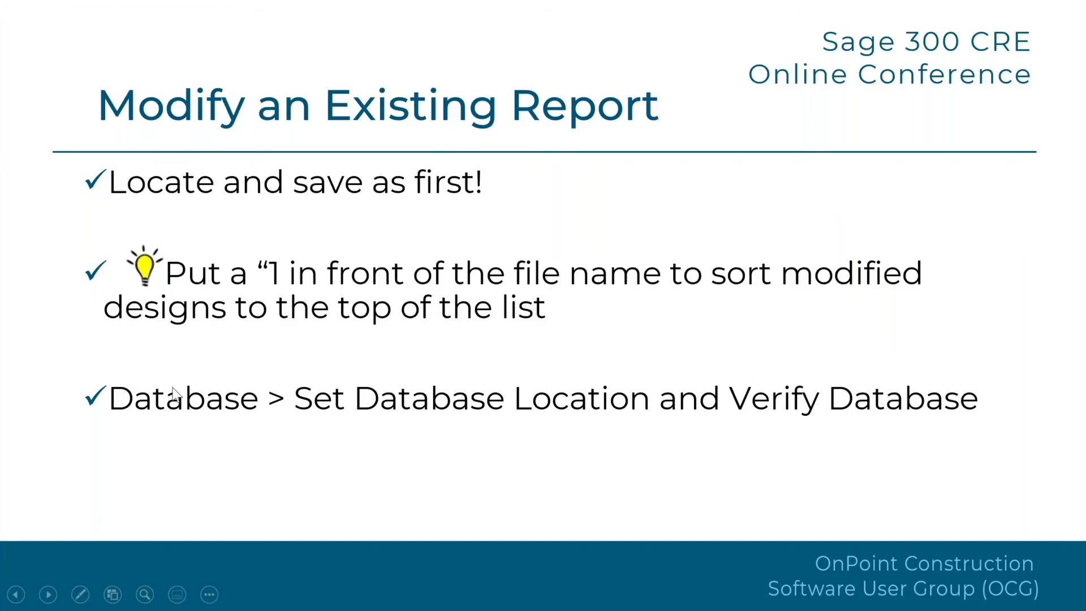
click(434, 360)
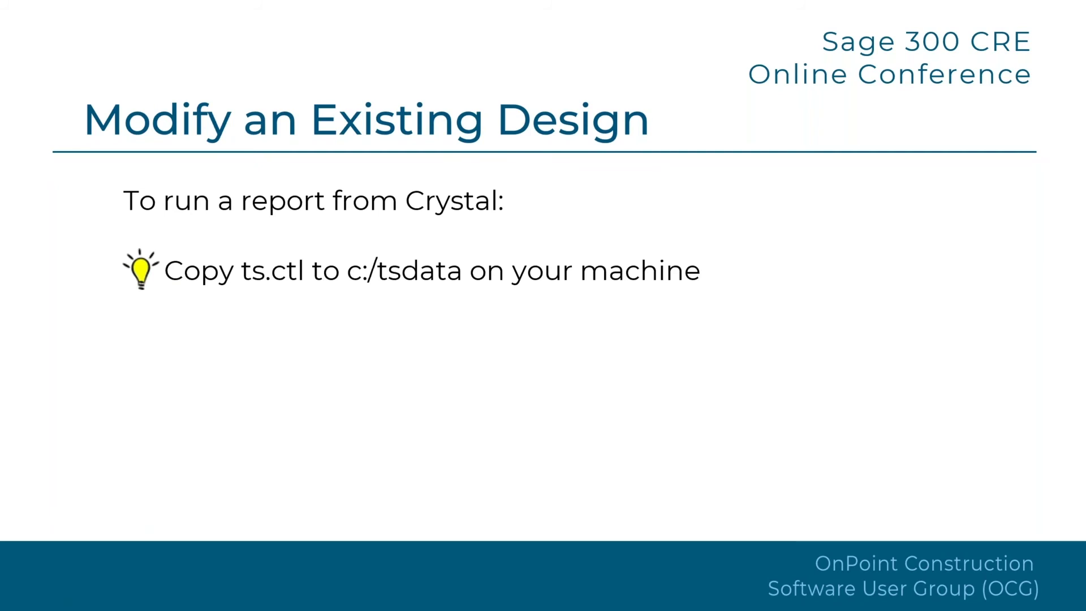
key(alt+Tab)
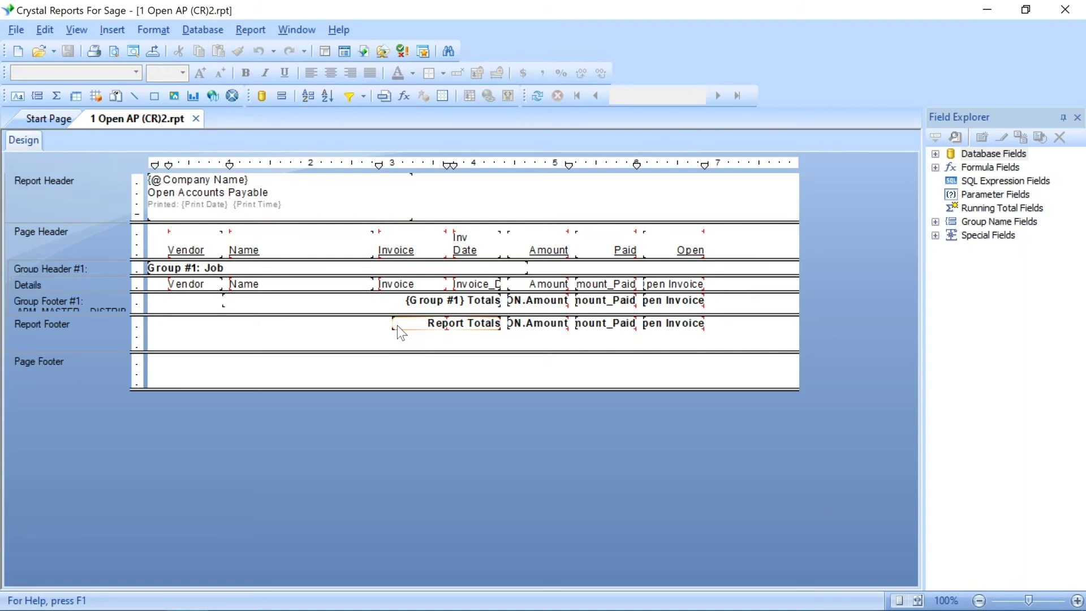
Open the tsDataFolder formula field in the Formula Editor and examine its data folder path
click(935, 168)
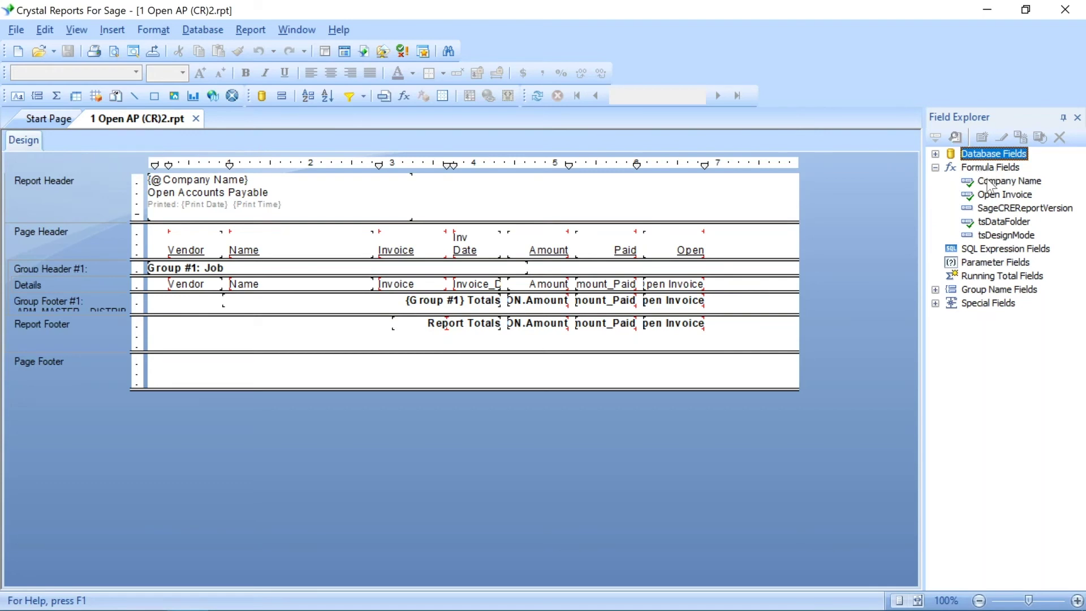
click(1005, 224)
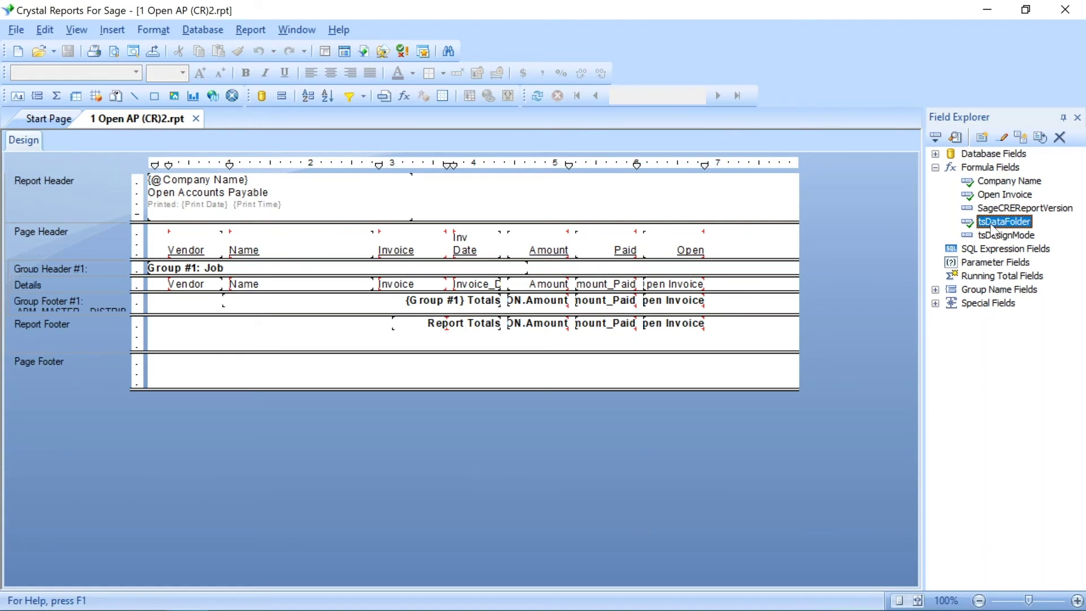
double_click(991, 232)
drag(282, 226, 177, 225)
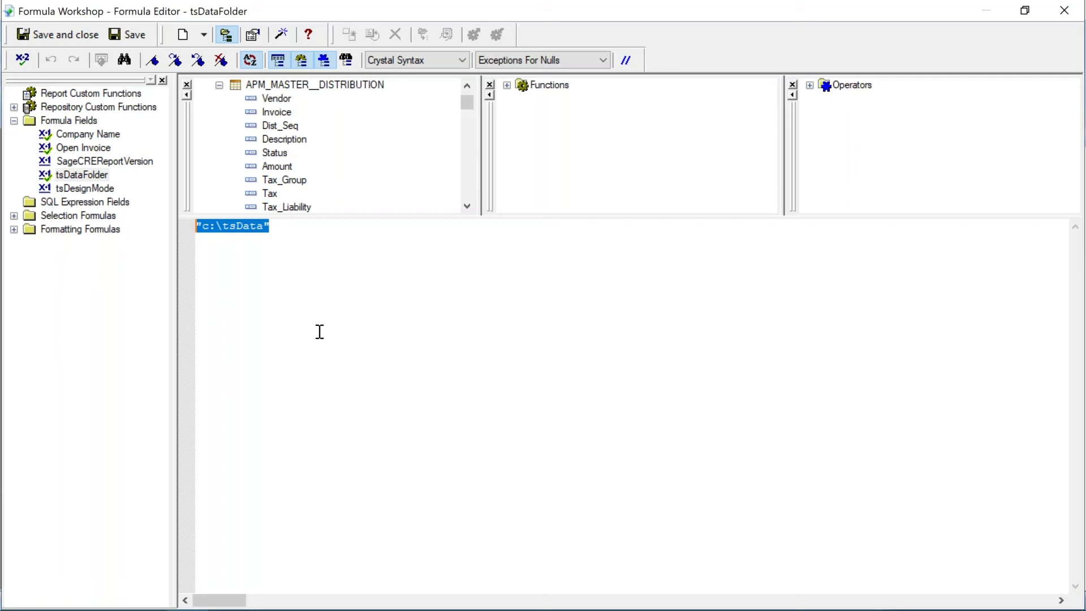
click(215, 228)
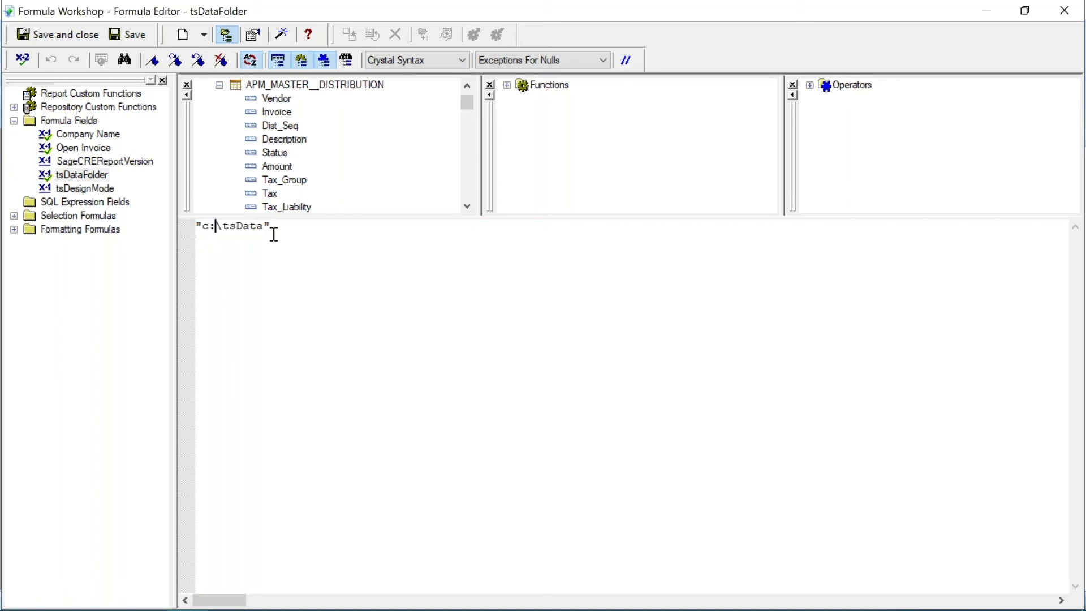
Review the path text in the tsDataFolder formula, reopening it once from the Field Explorer, and close the Formula Editor unchanged
drag(272, 225, 177, 224)
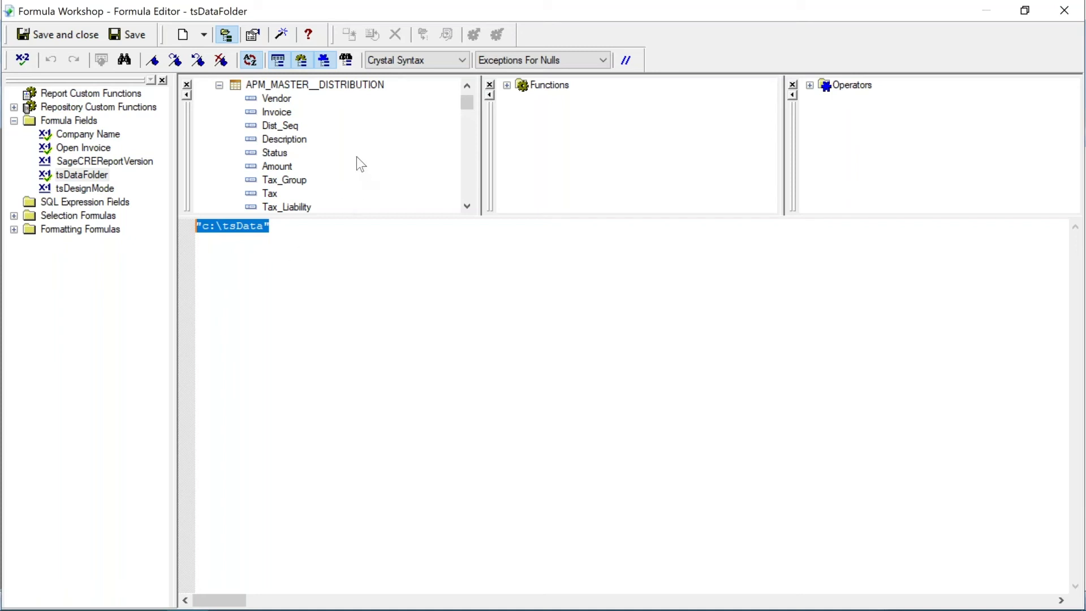
click(1064, 11)
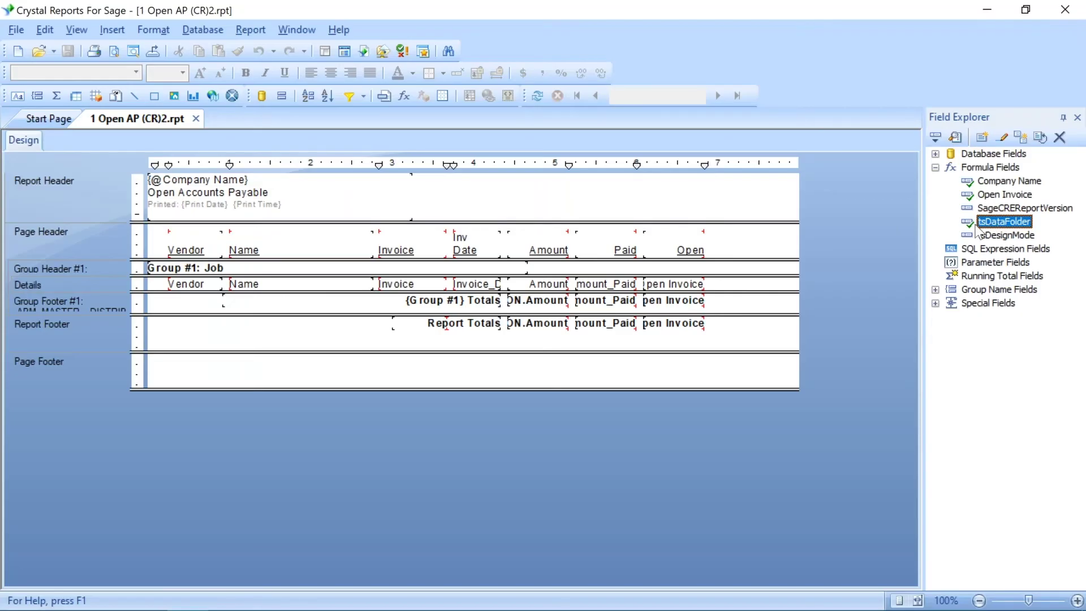
double_click(1006, 229)
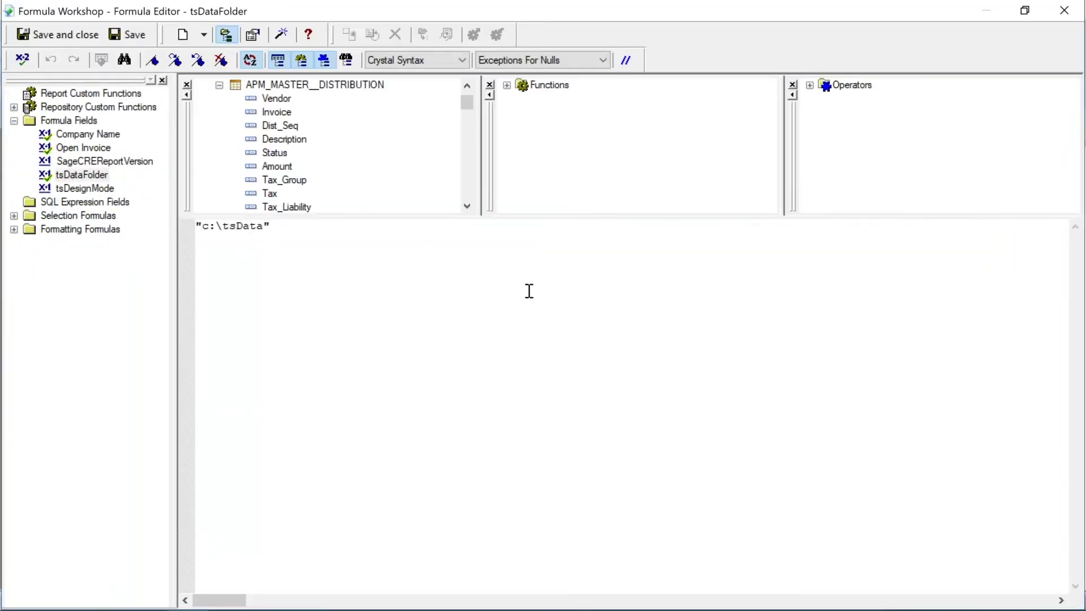
drag(281, 226, 194, 225)
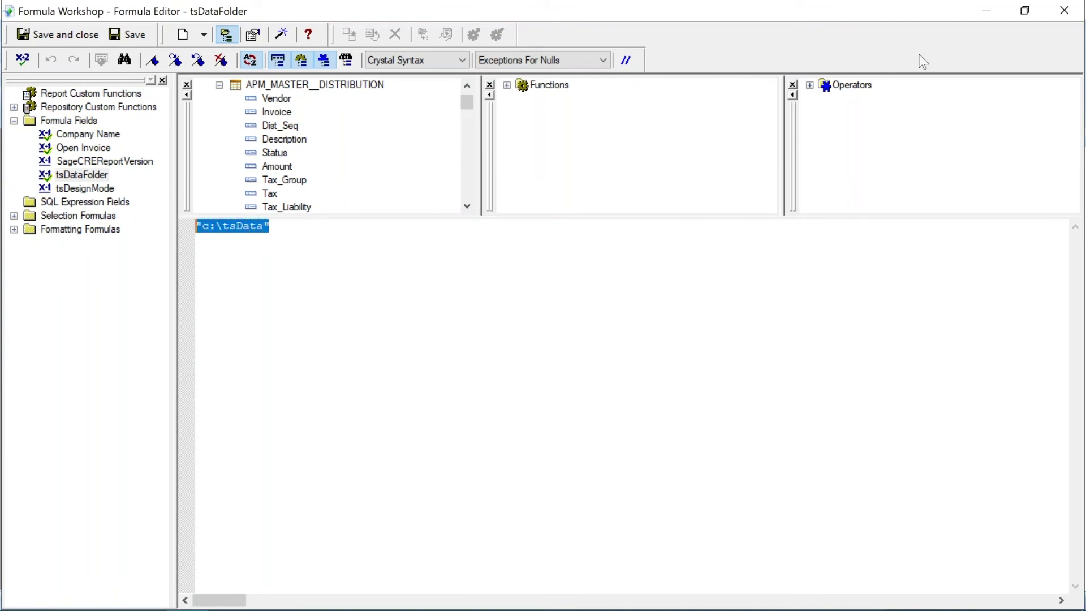
click(1064, 13)
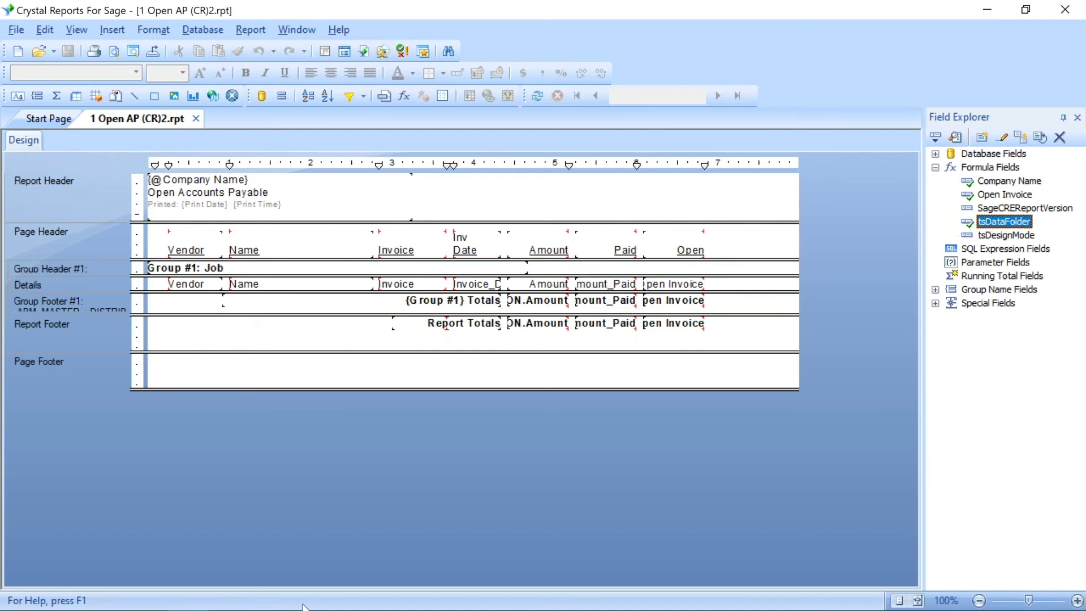
Switch to File Explorer, examine the contents of the tsdata folder on the C: drive, and close the window
mouse_move(262, 605)
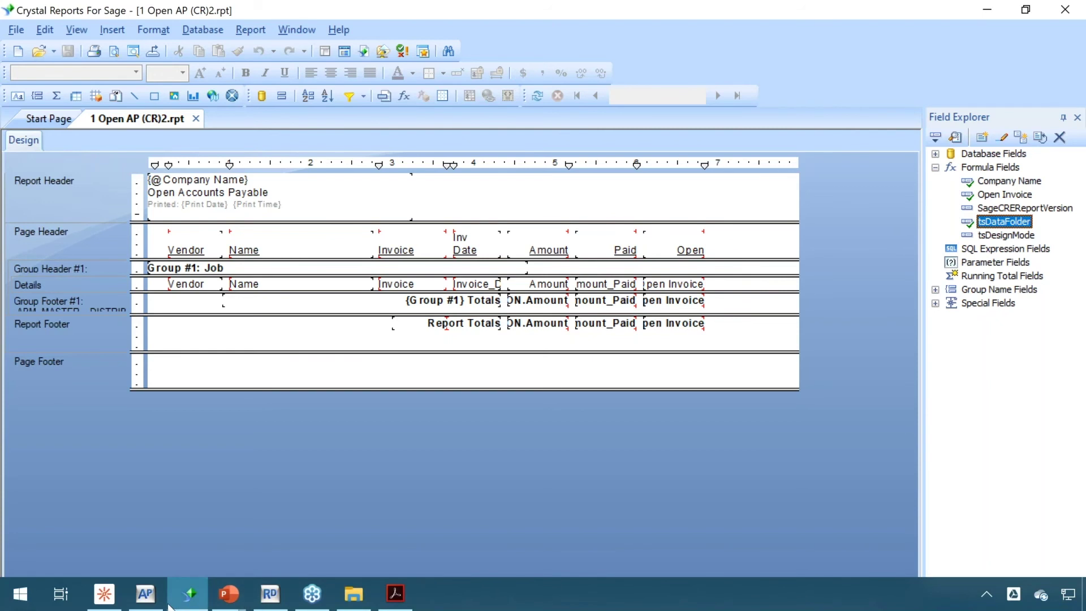
click(353, 595)
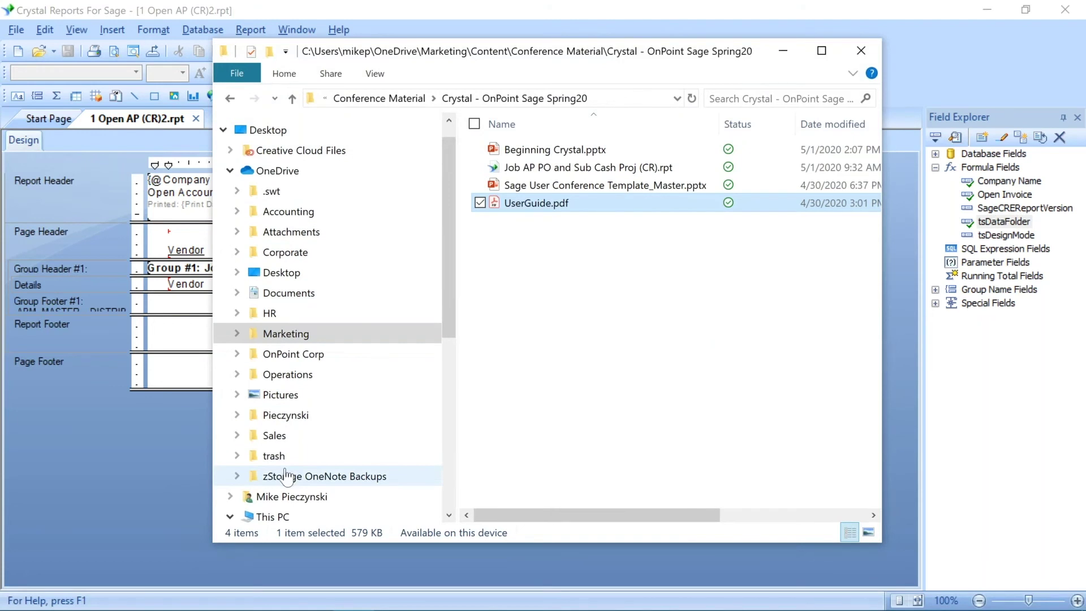
click(229, 171)
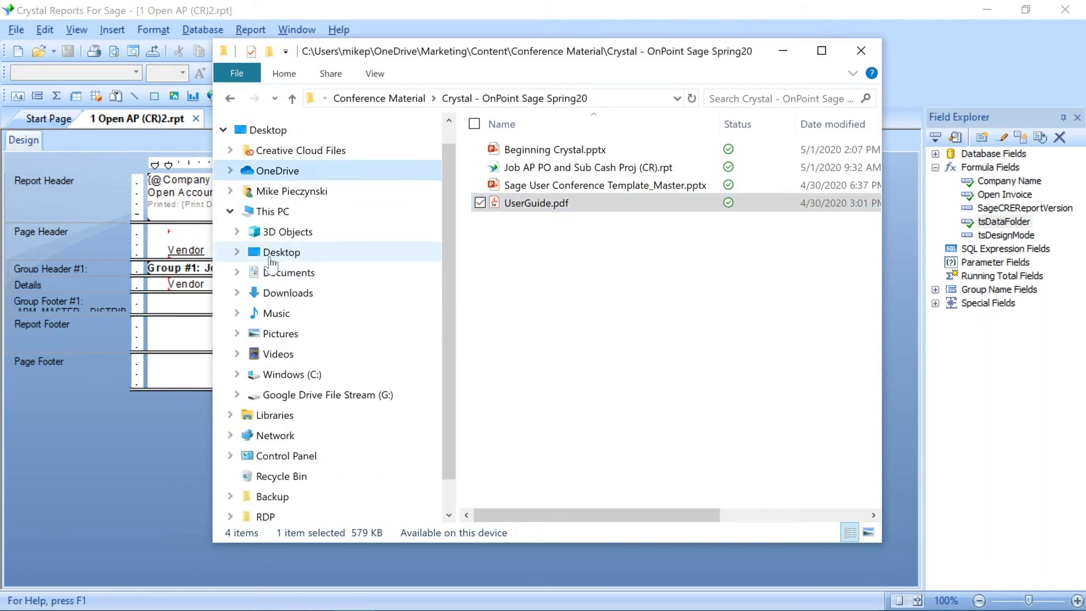
click(281, 374)
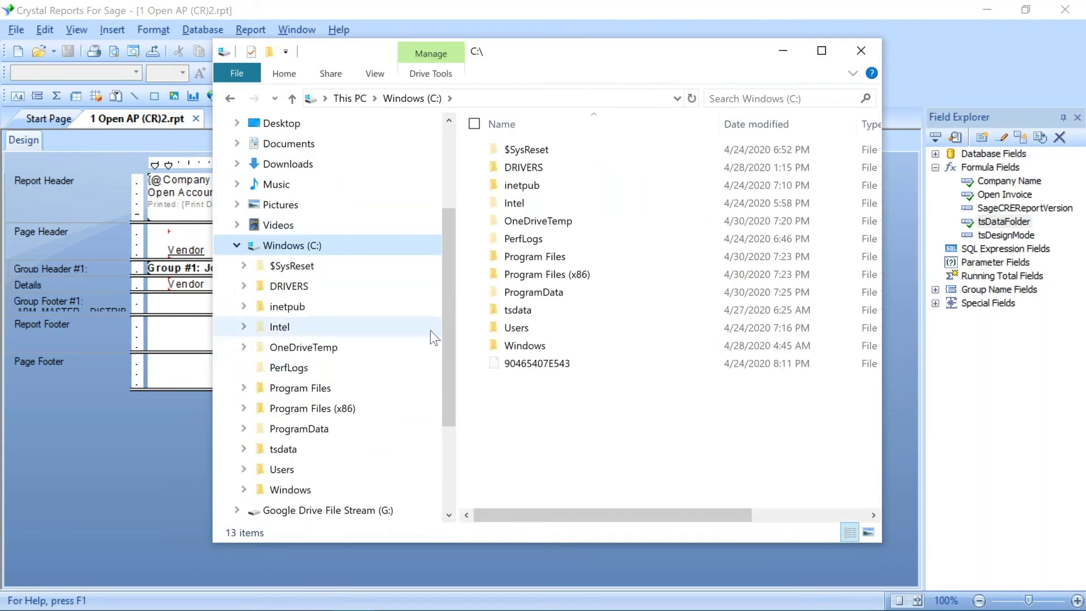
double_click(520, 313)
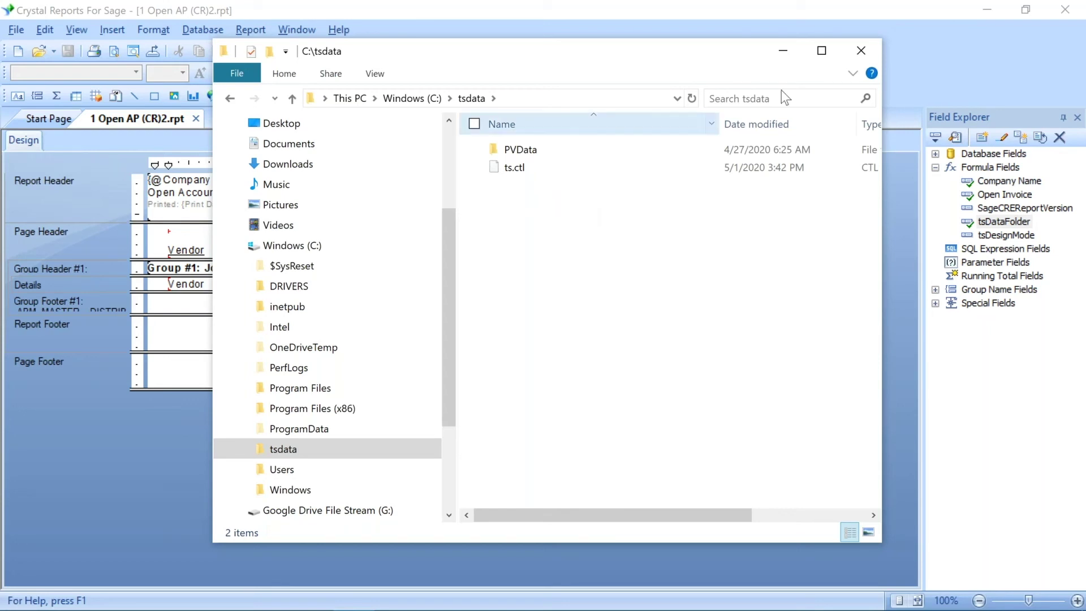
click(860, 52)
Switch to Report Designer, start a File Tools copy operation, and add ts.ctl from the Construction Sample Data folder
click(269, 594)
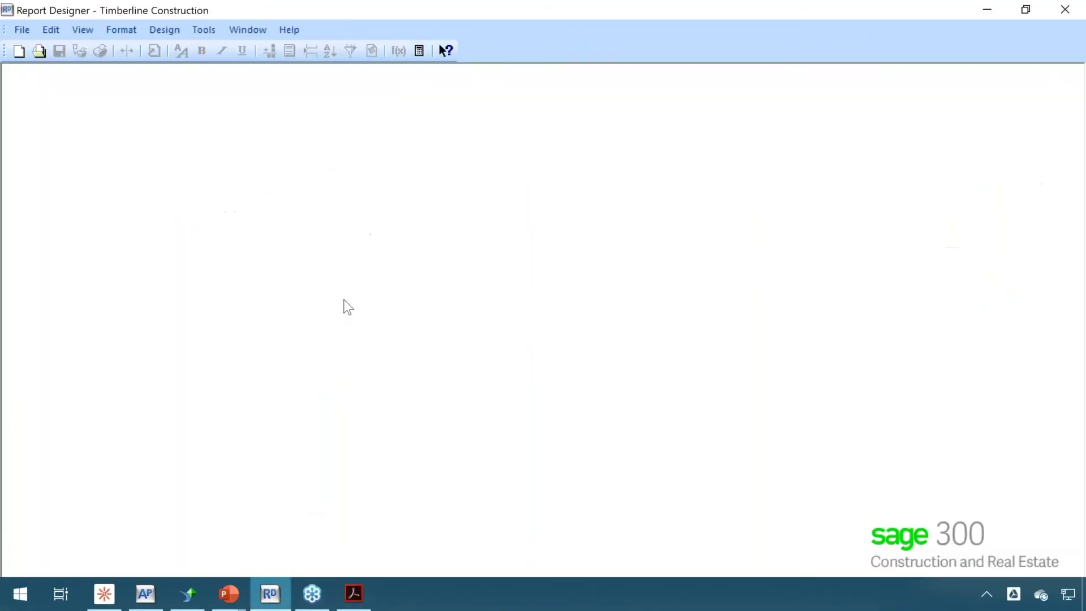
click(209, 29)
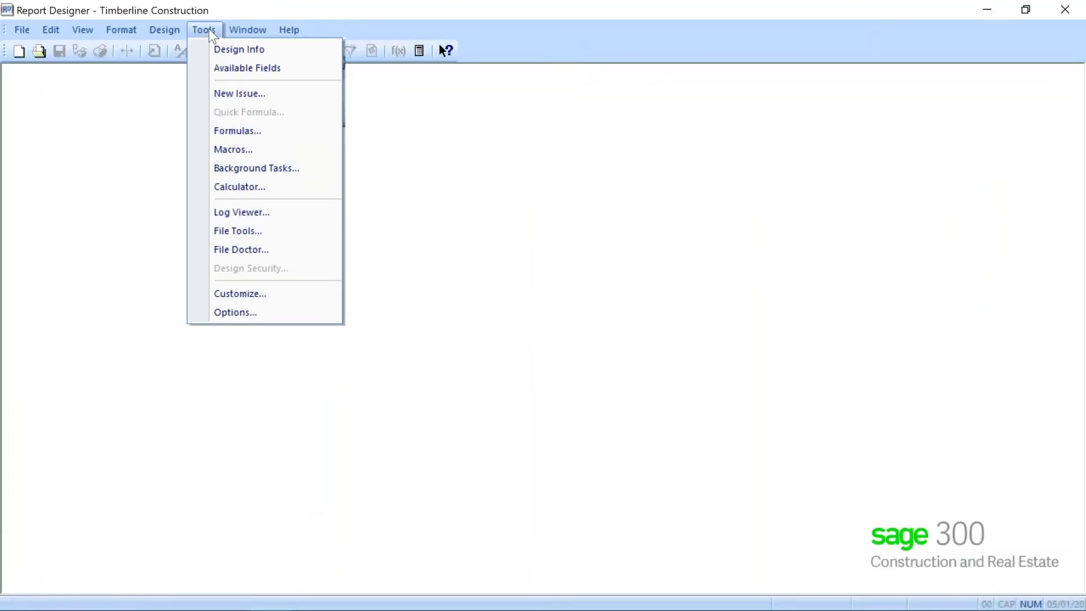
click(214, 230)
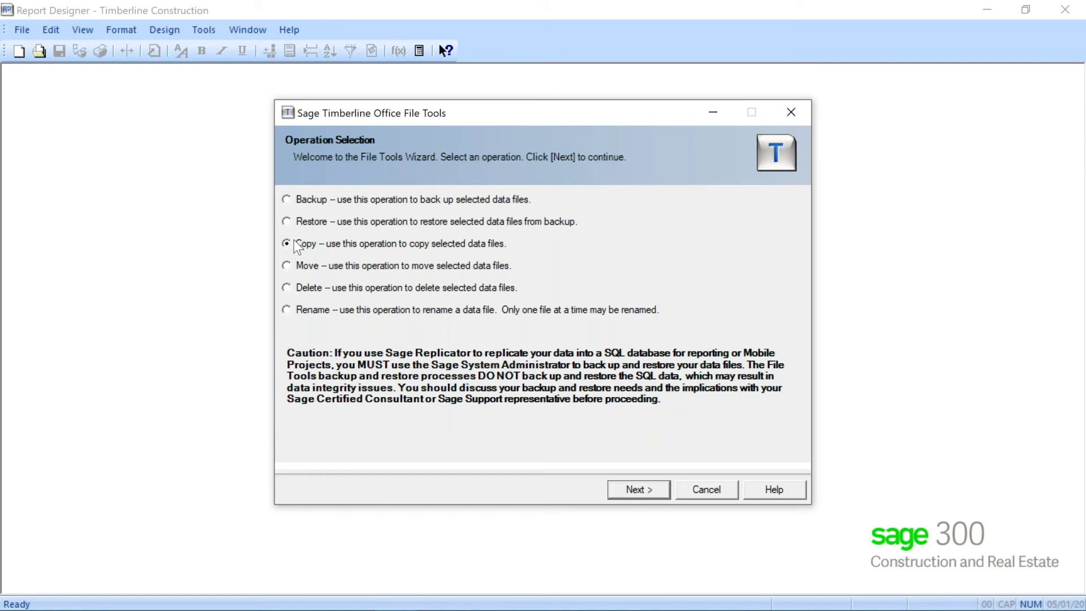
click(635, 488)
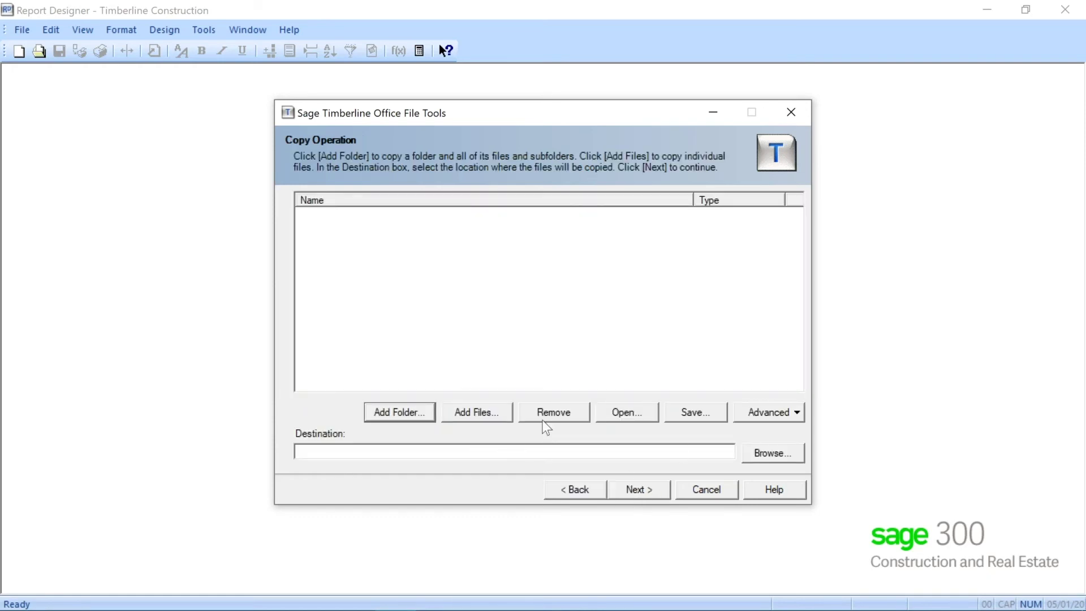
click(473, 412)
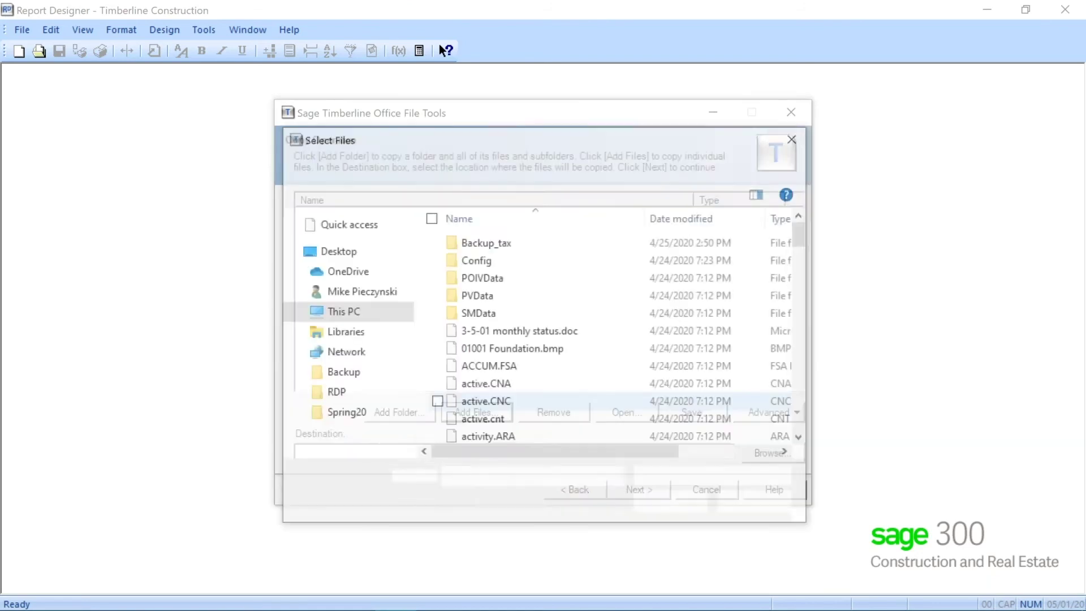
text(ts)
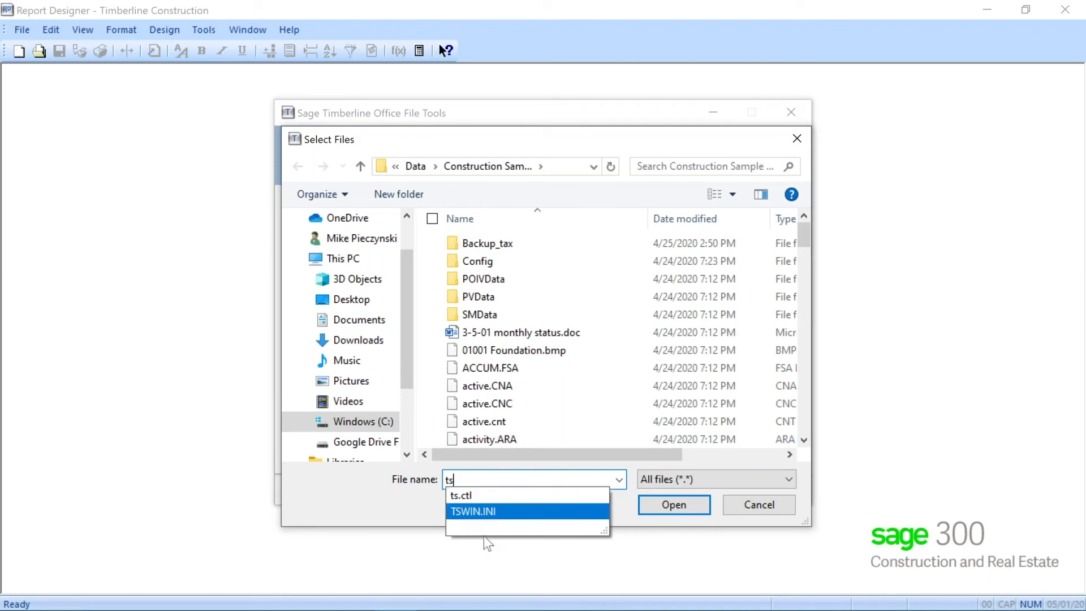
click(463, 499)
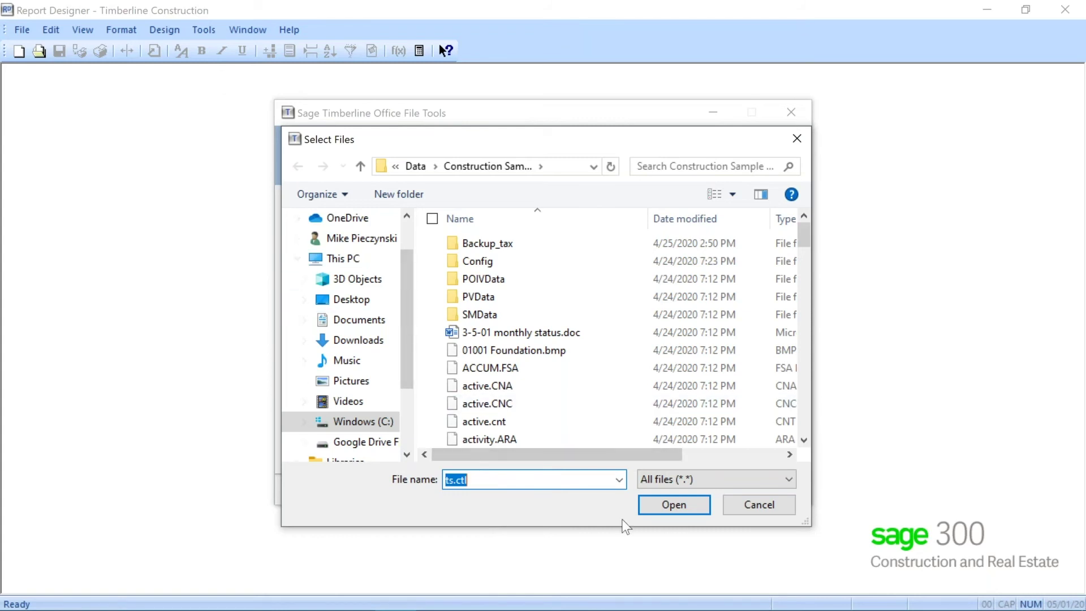
click(658, 504)
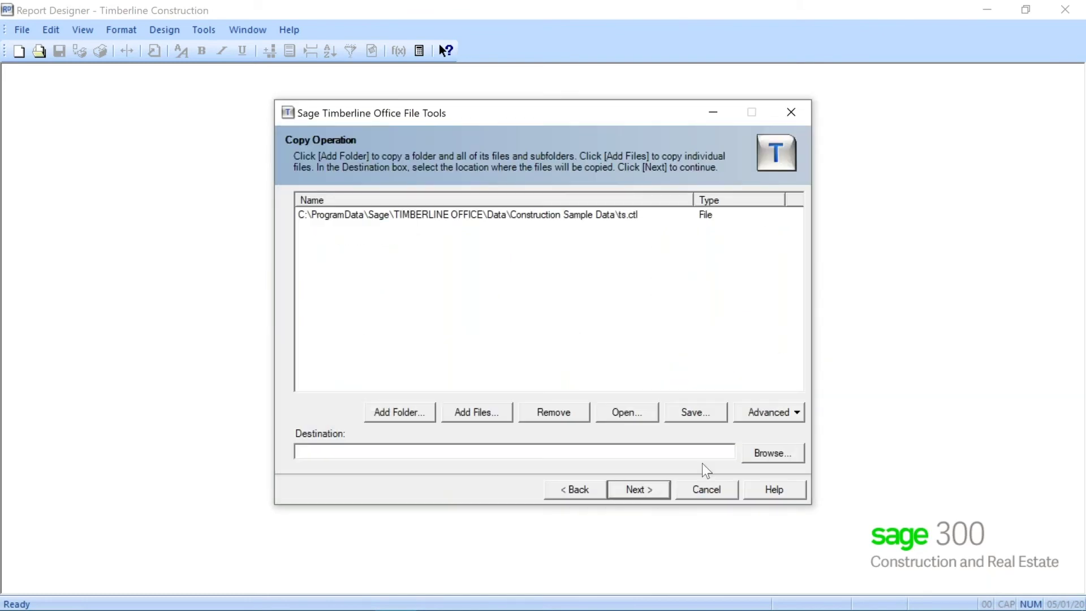
Browse to the tsdata folder on the C: drive as the copy destination, and cancel the File Tools operation
click(758, 456)
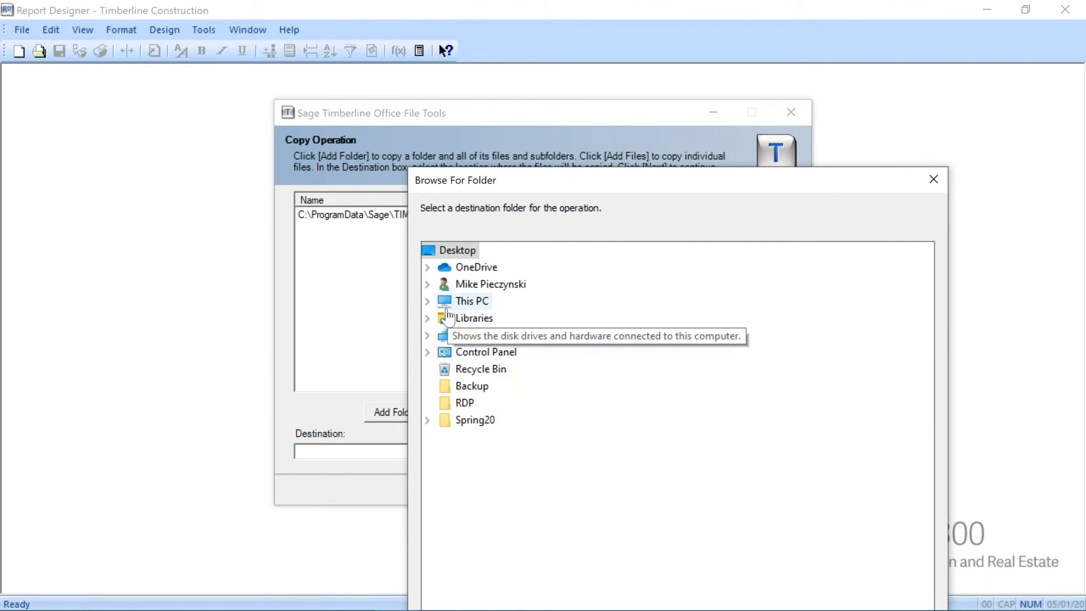
click(429, 301)
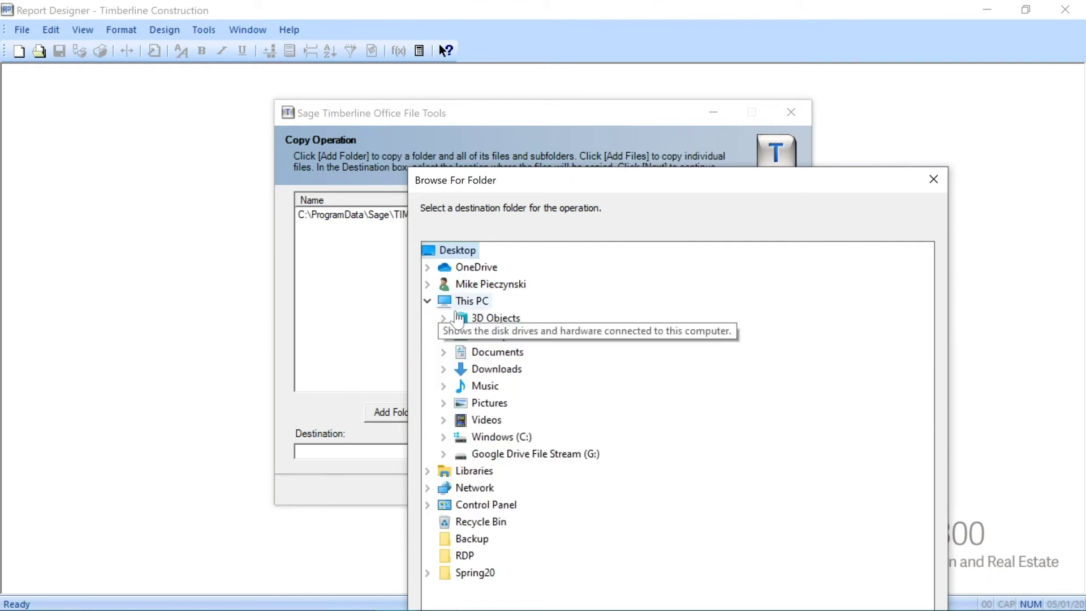
click(443, 437)
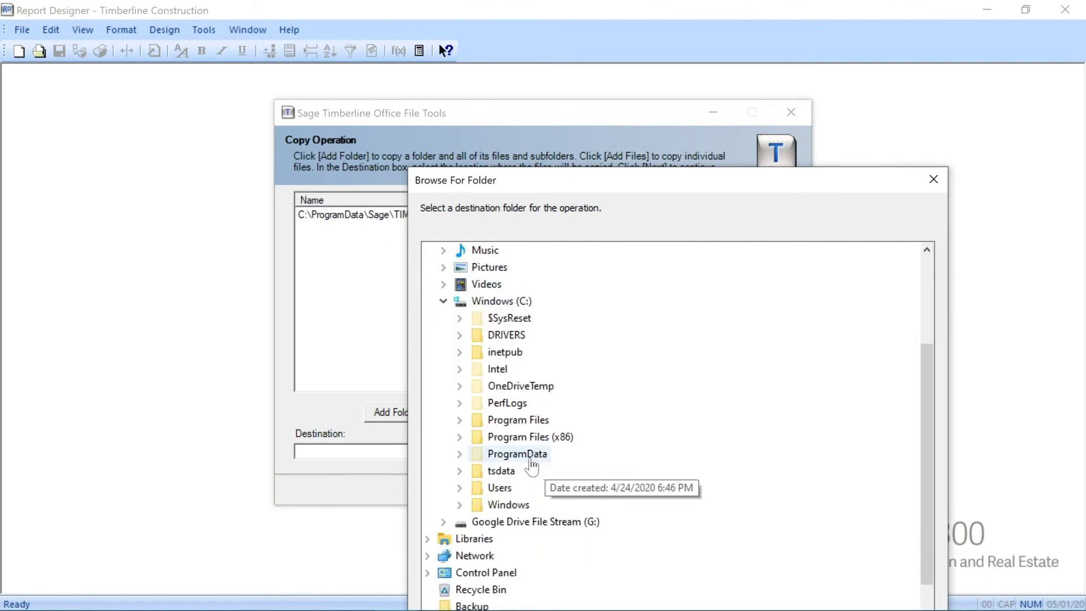
click(512, 469)
scroll(515, 480, up, 3)
scroll(606, 558, down, 3)
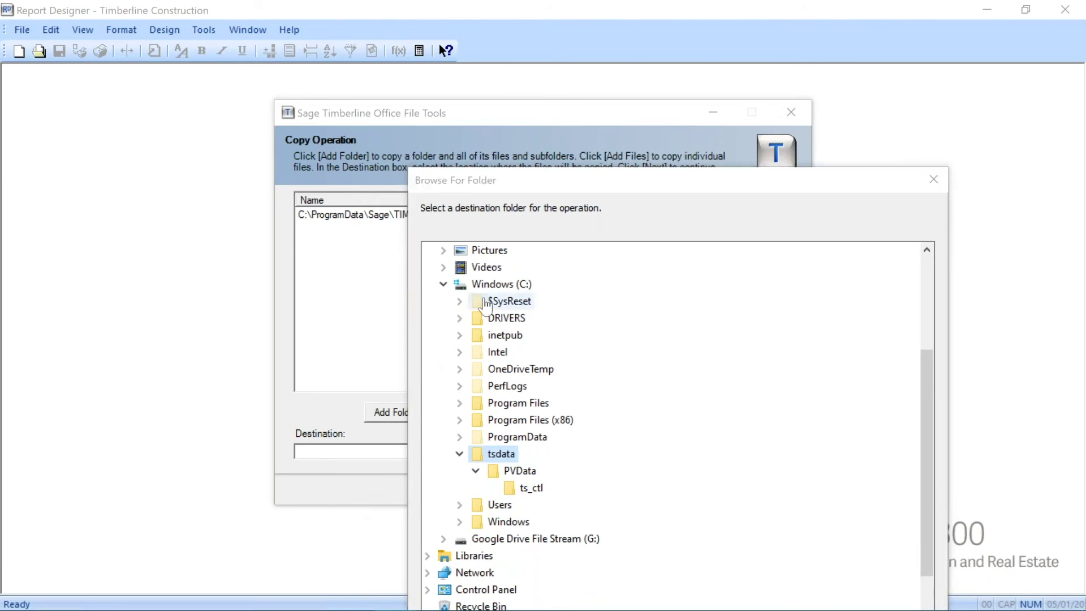
key(Escape)
click(707, 489)
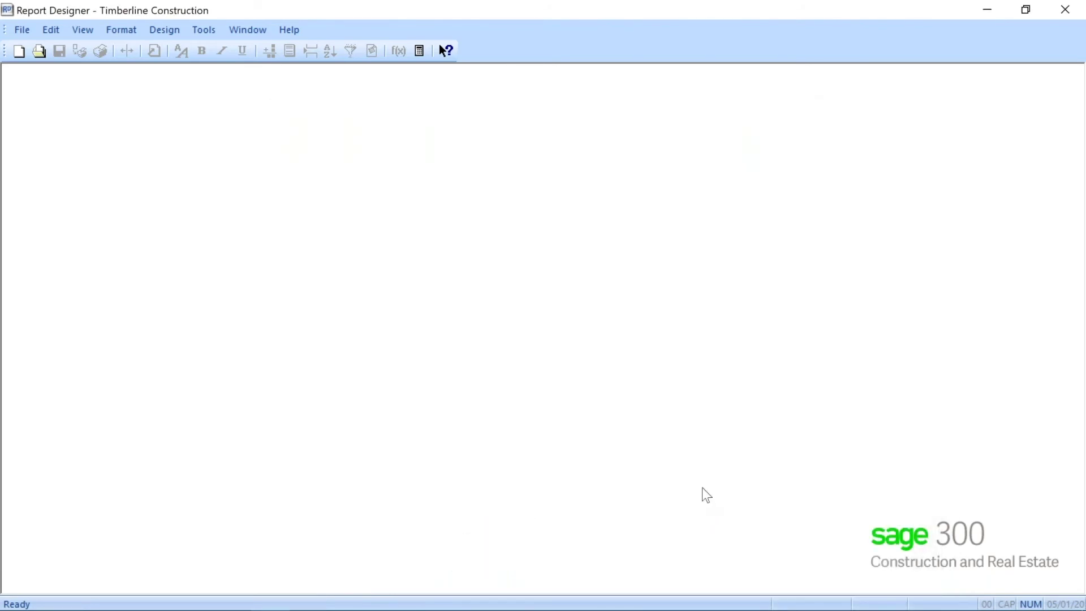
Switch back to Crystal Reports and refresh the Open AP report to preview its data
mouse_move(396, 608)
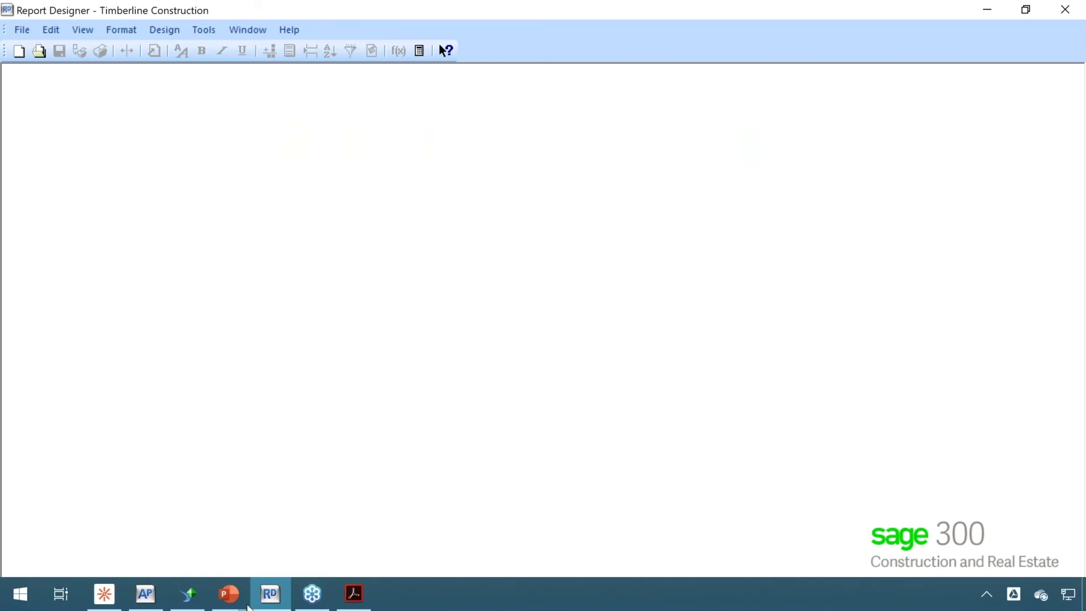
click(189, 594)
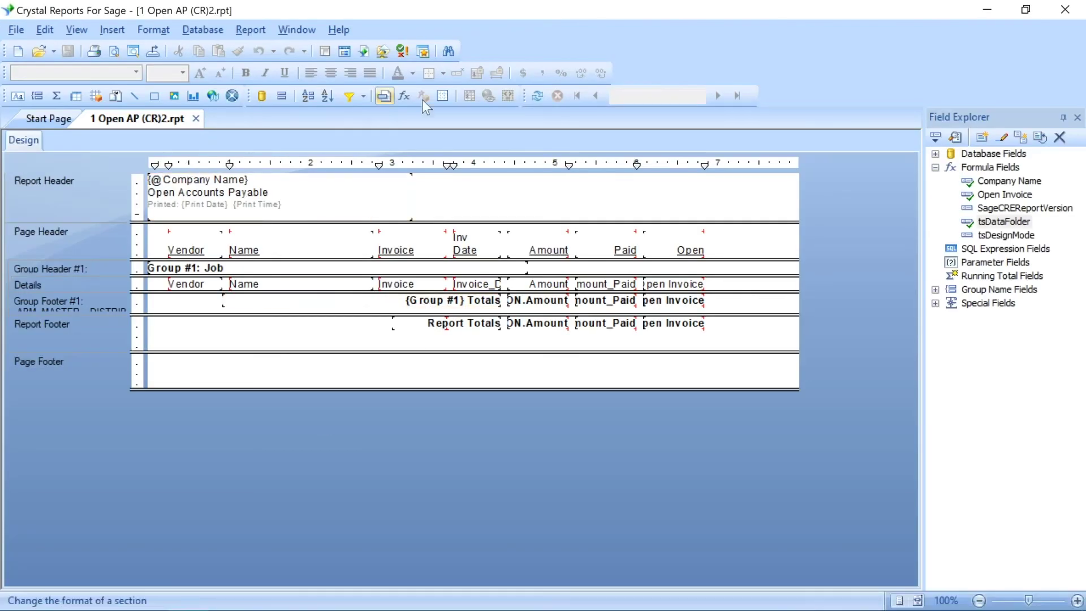
click(536, 96)
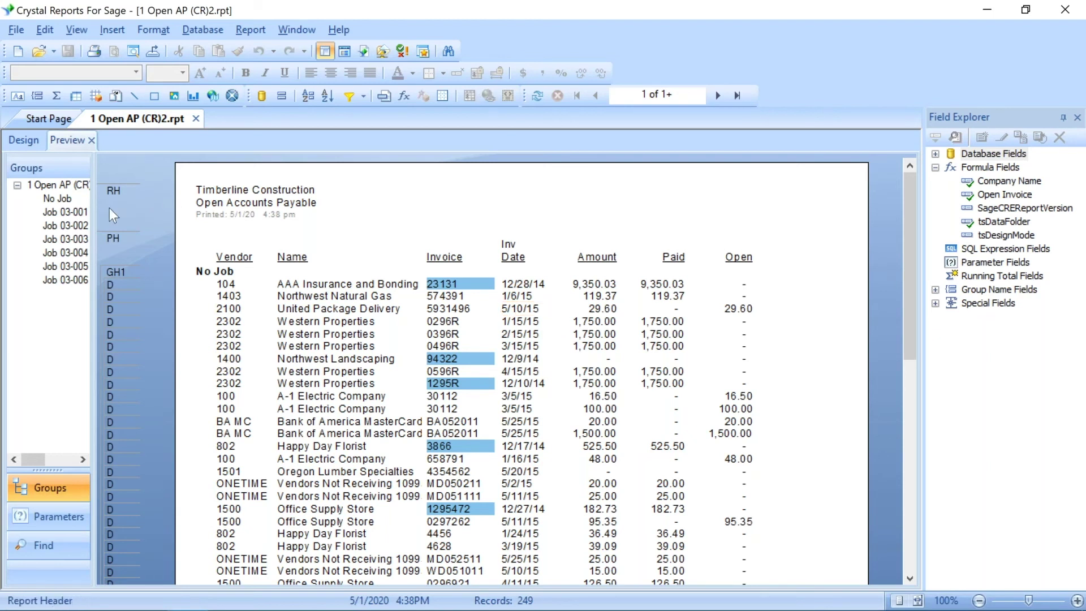
Return to the report's design view, review the Report Header's common, paging and color options in the Section Expert, and cancel
click(19, 140)
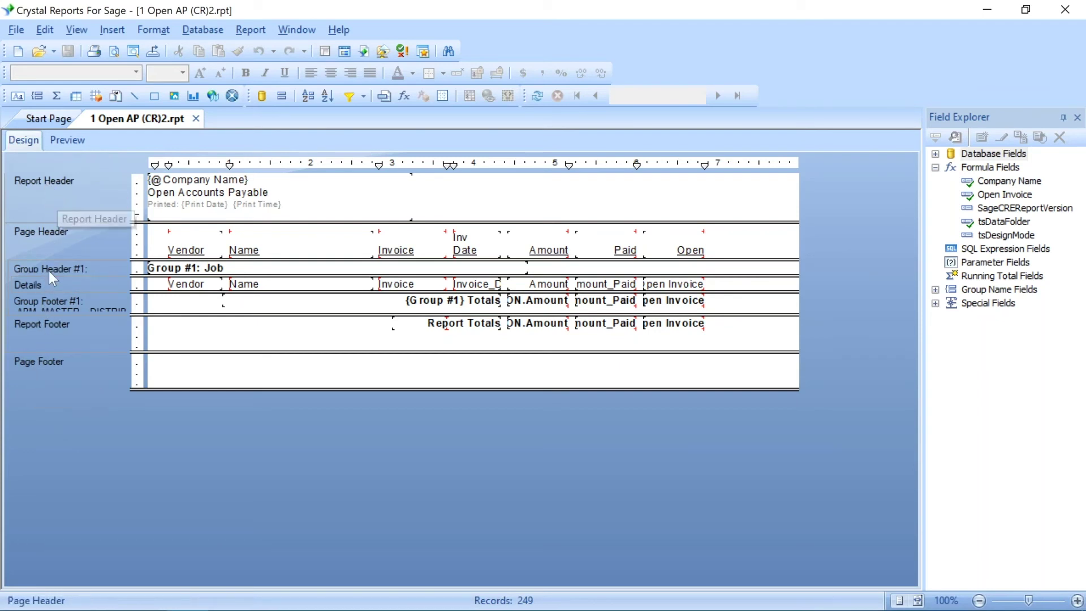
right_click(45, 190)
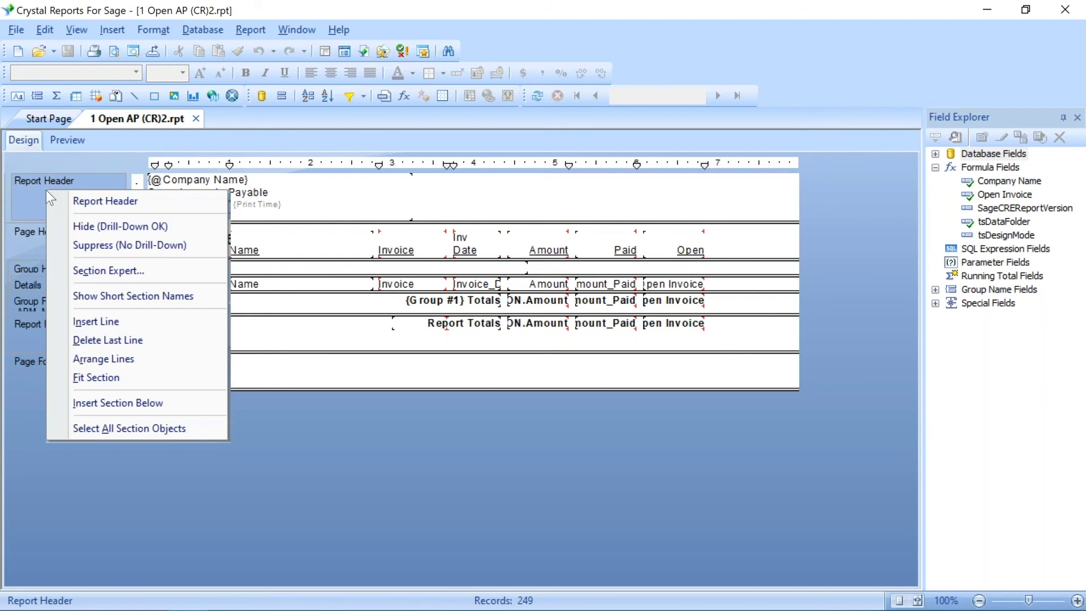
click(86, 273)
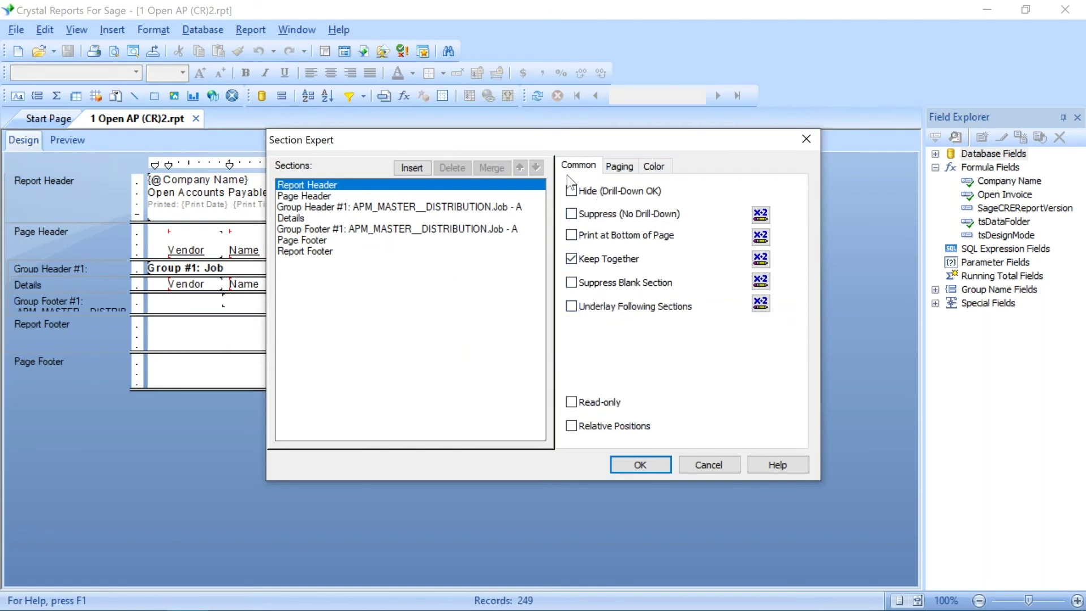
click(616, 168)
click(649, 166)
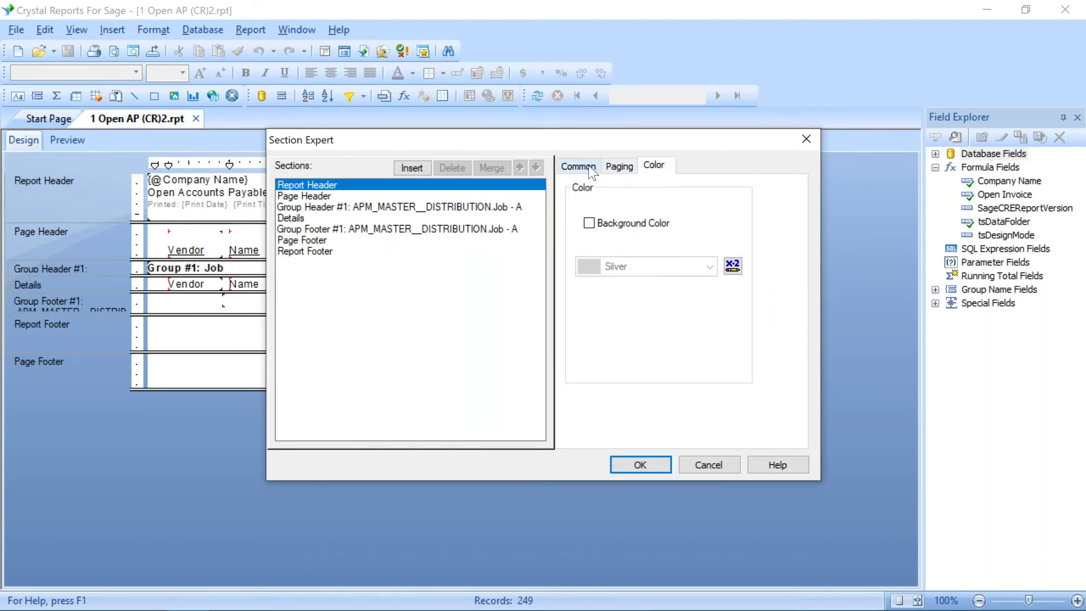
click(705, 464)
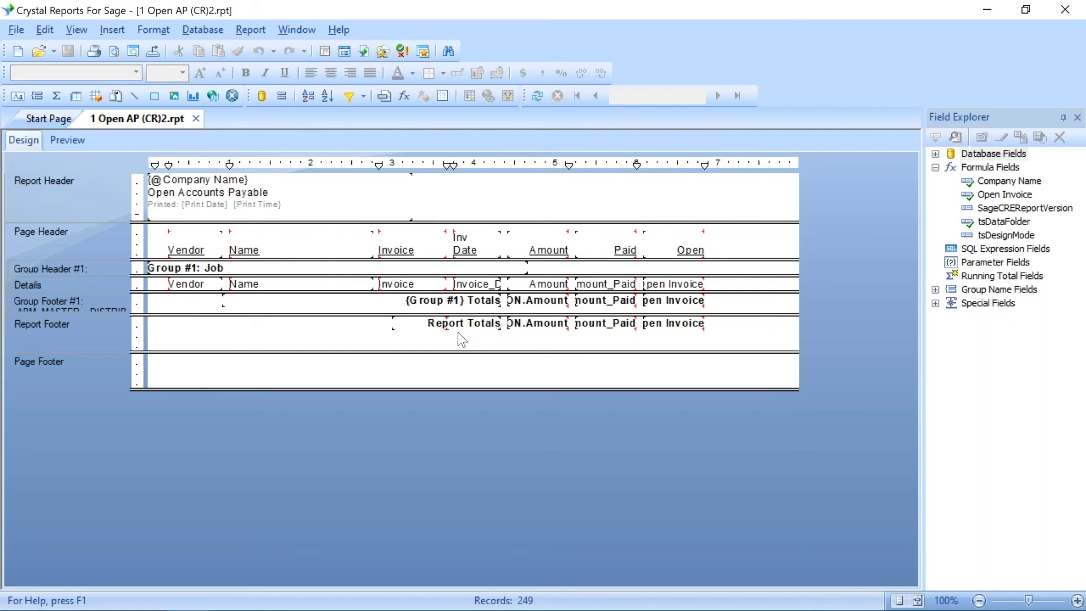
Select the Report Header's text object, collapse the formula fields, expand the database fields, and widen the Field Explorer to show full table names
click(269, 195)
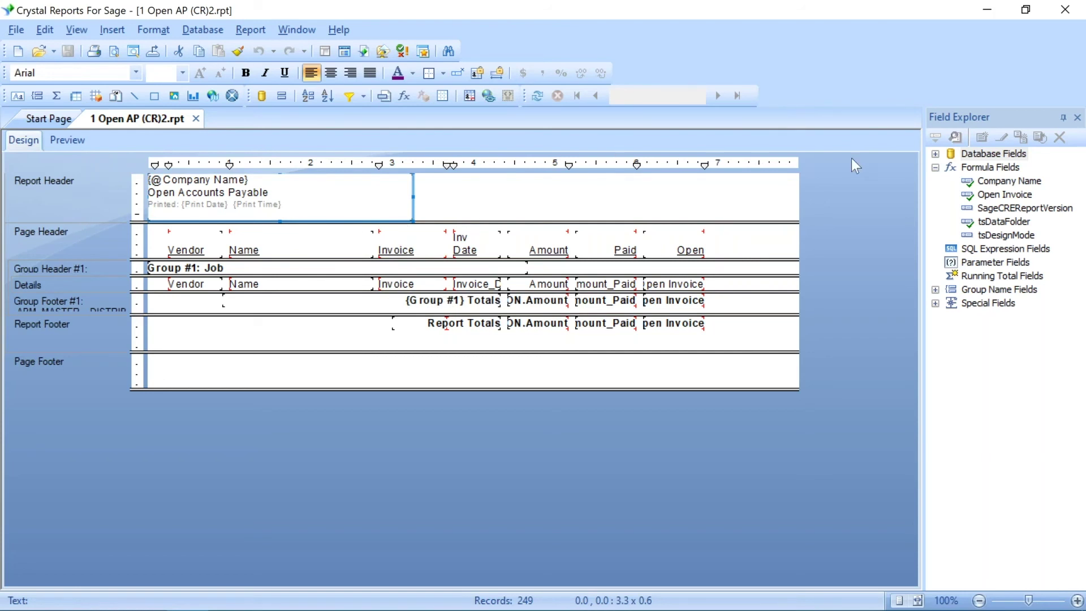
click(935, 169)
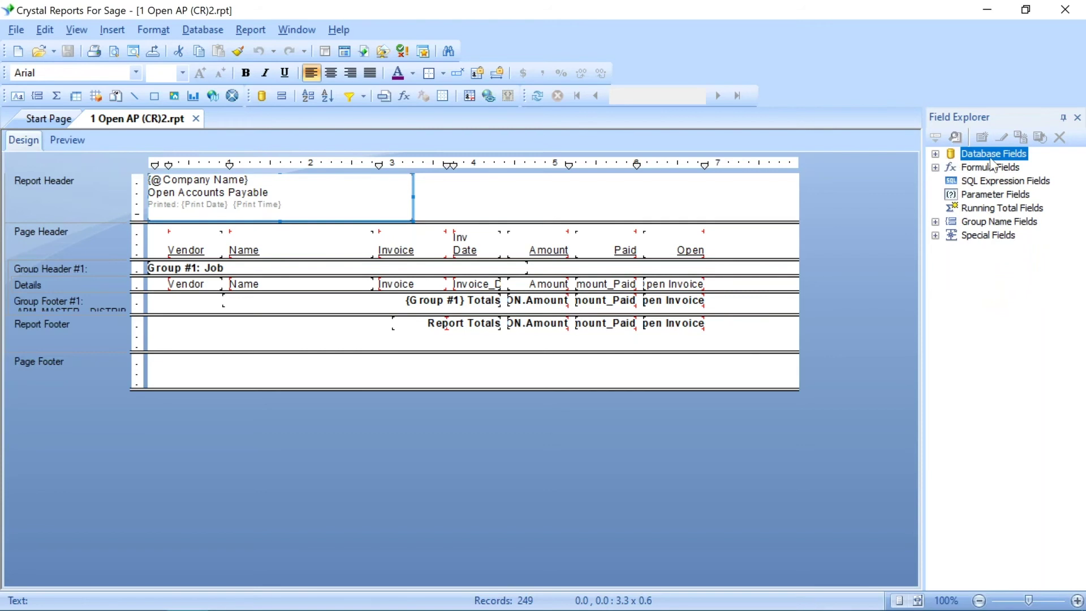
click(935, 154)
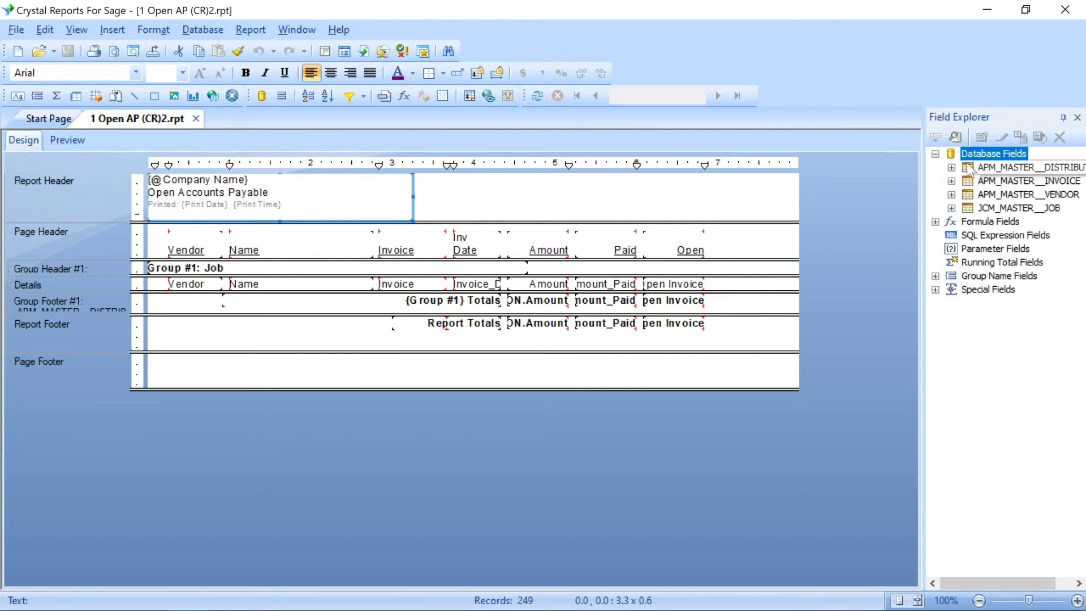
drag(924, 221, 849, 224)
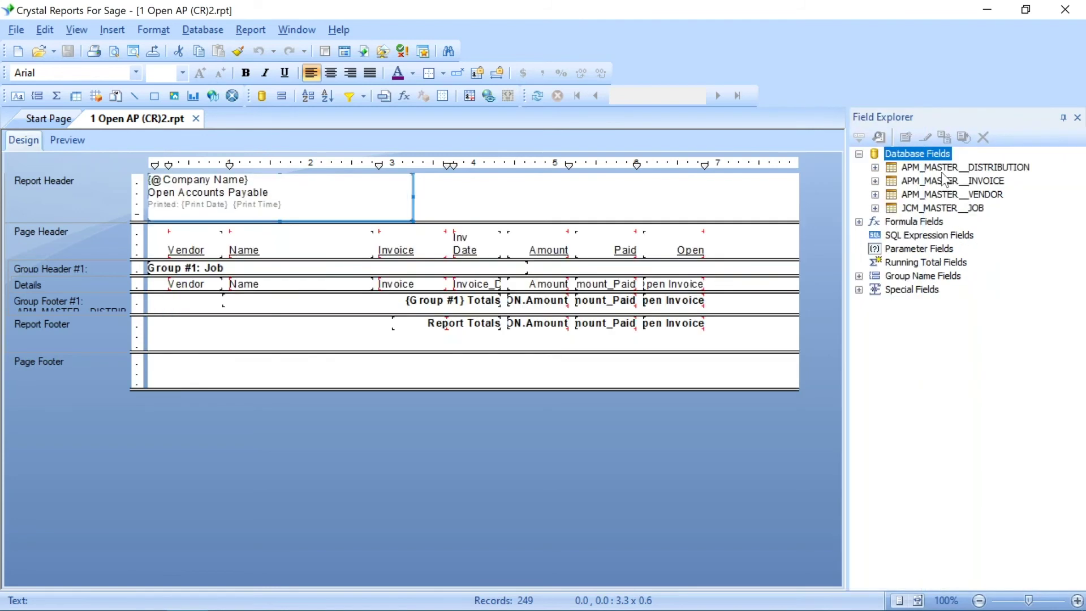
Look through the report's database tables, and check which fields the JCM_MASTER__JOB table contains
click(976, 198)
key(Up)
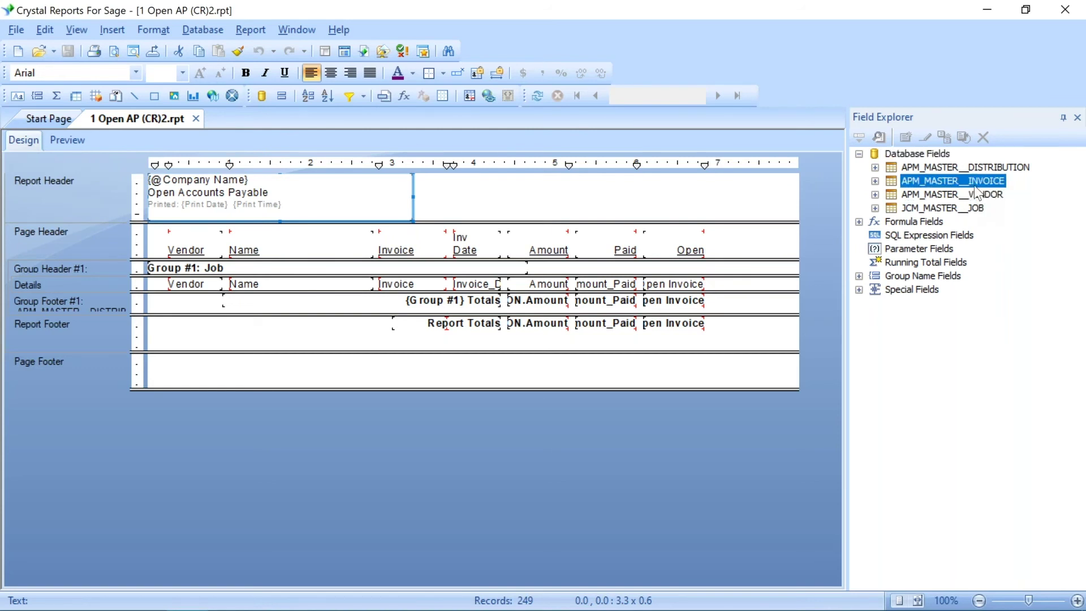
click(982, 170)
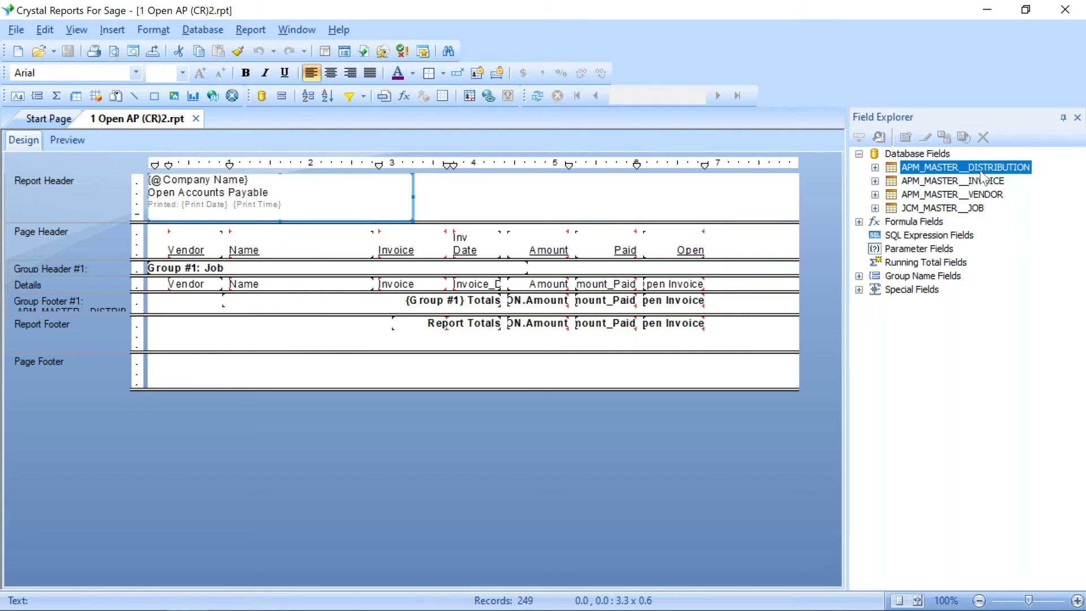
click(979, 207)
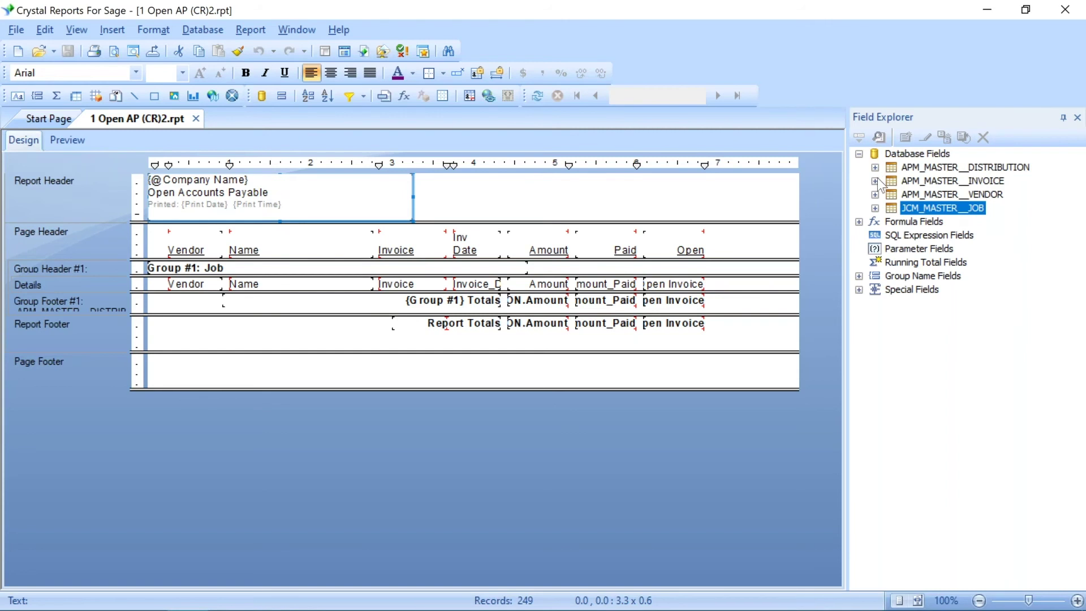
click(876, 207)
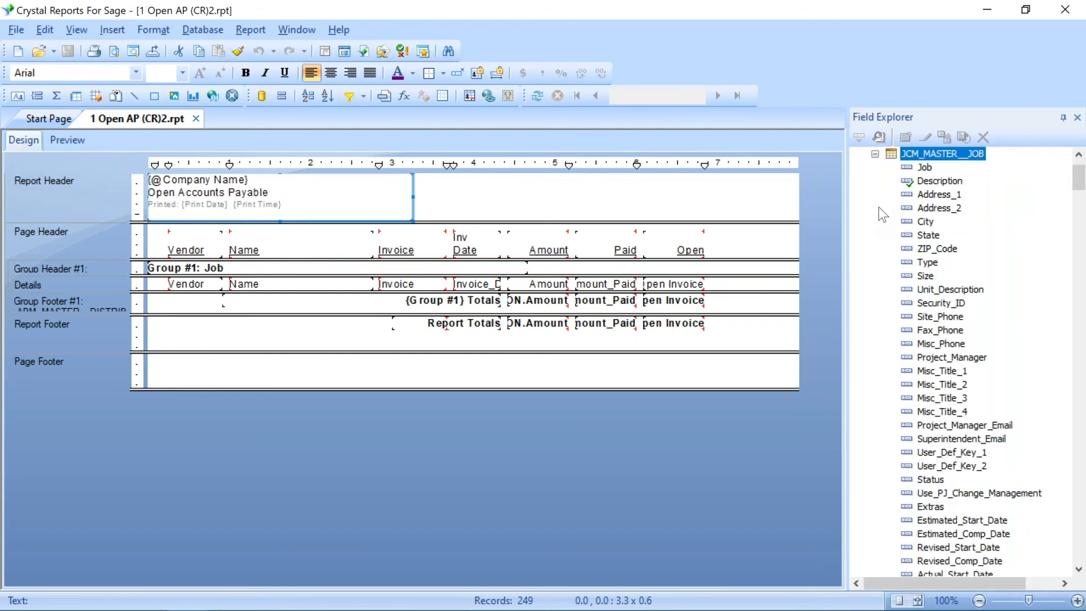
click(875, 153)
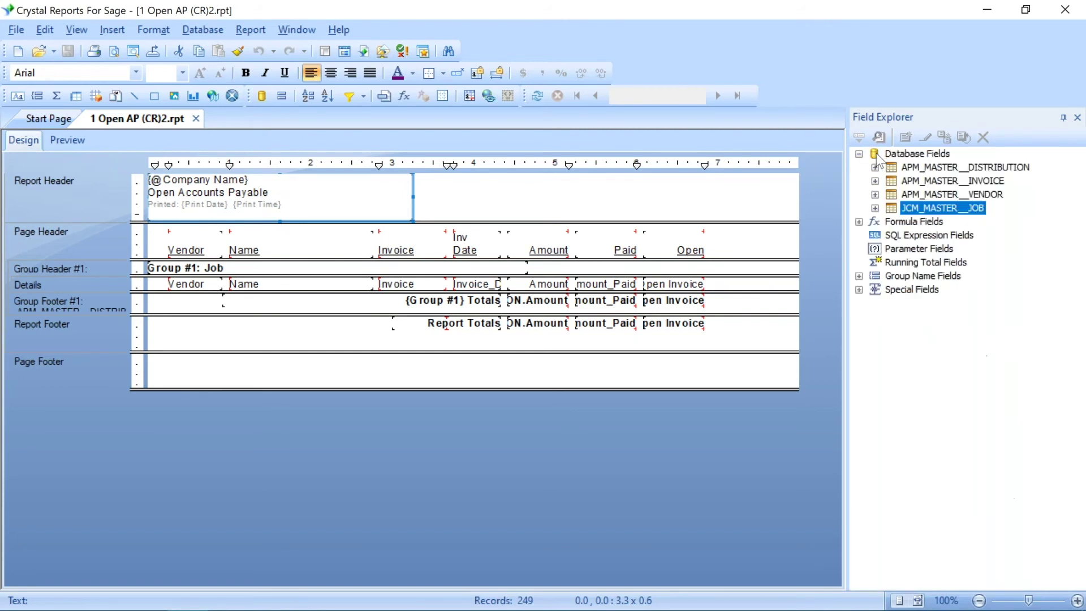
Place the JCM_MASTER__JOB Description field in the Report Header to the right of the title text object, and undo the placement
click(875, 208)
click(933, 183)
drag(946, 186, 523, 184)
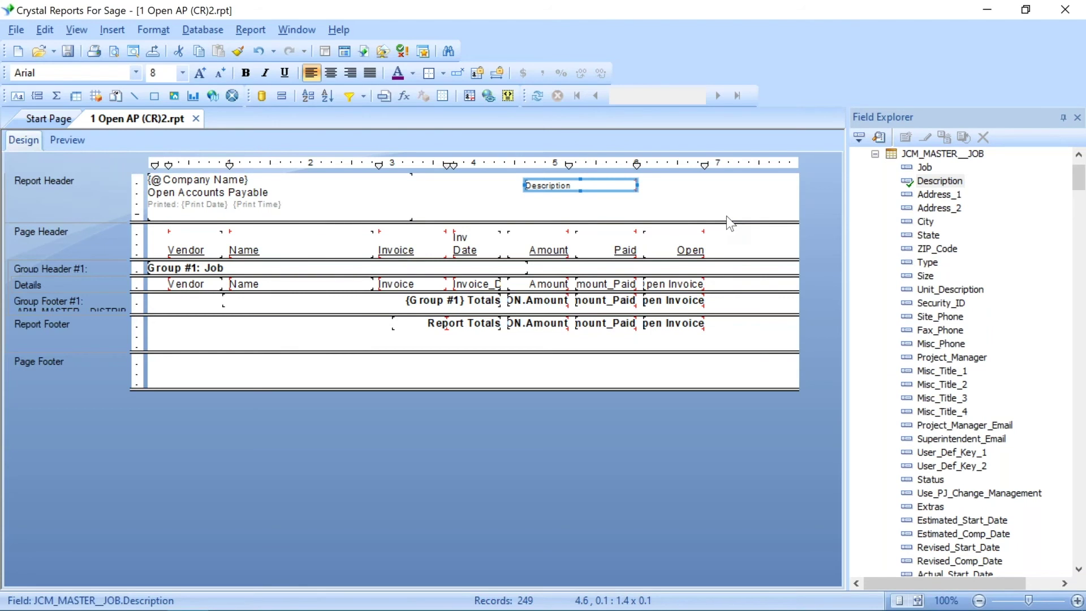
click(257, 52)
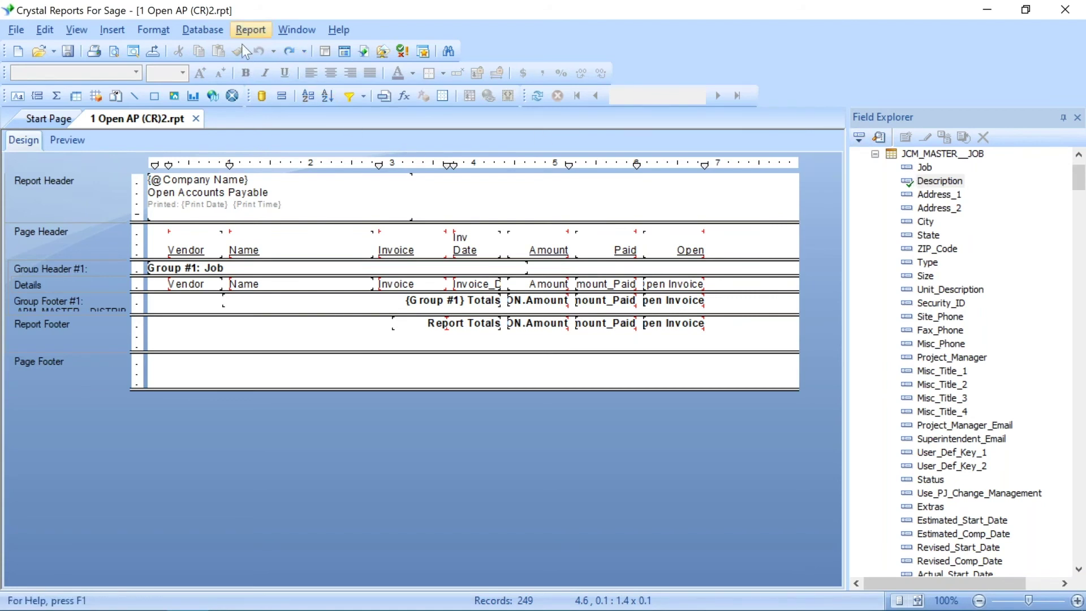
Collapse the database fields and review which formula fields the report contains
click(875, 154)
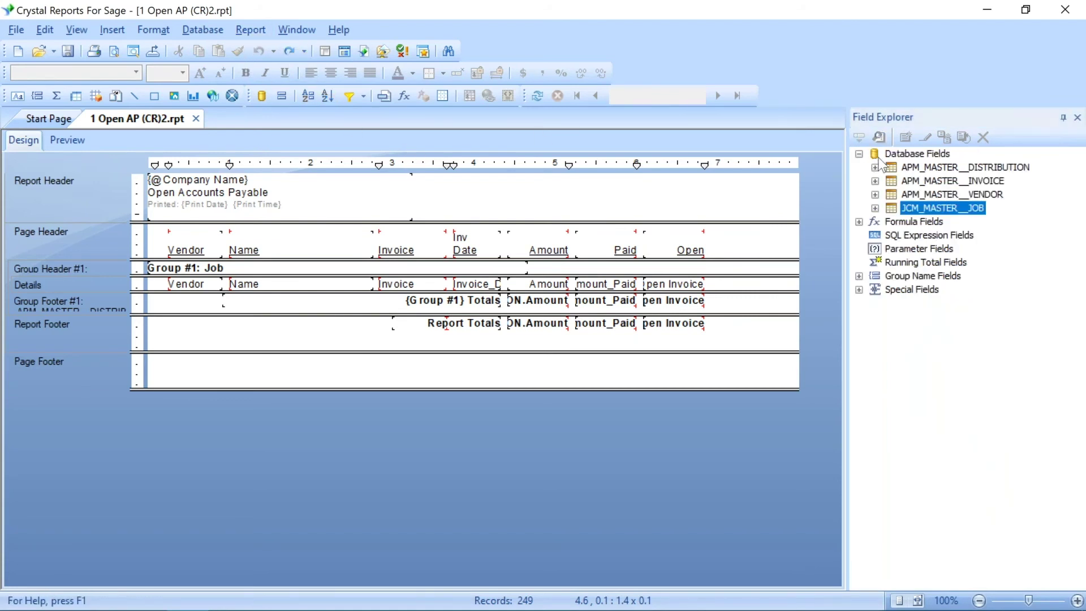
click(859, 153)
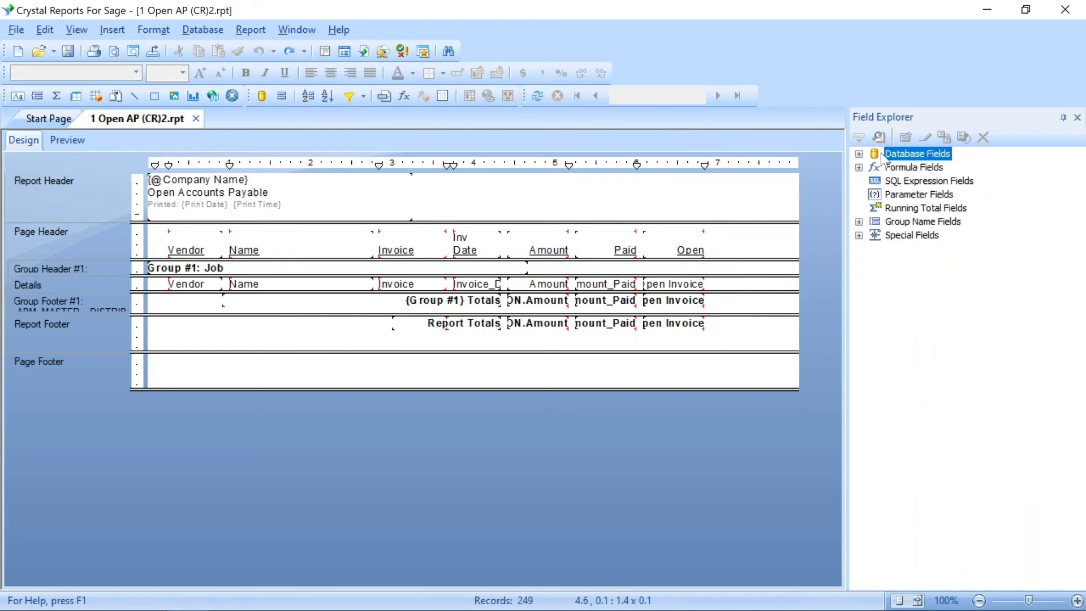
click(891, 168)
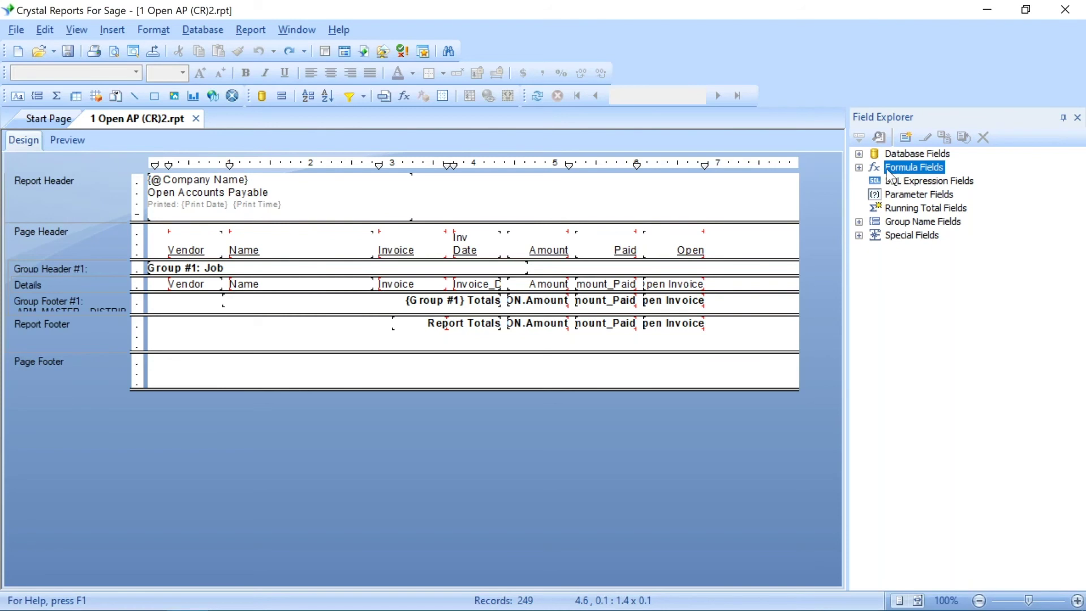
click(859, 167)
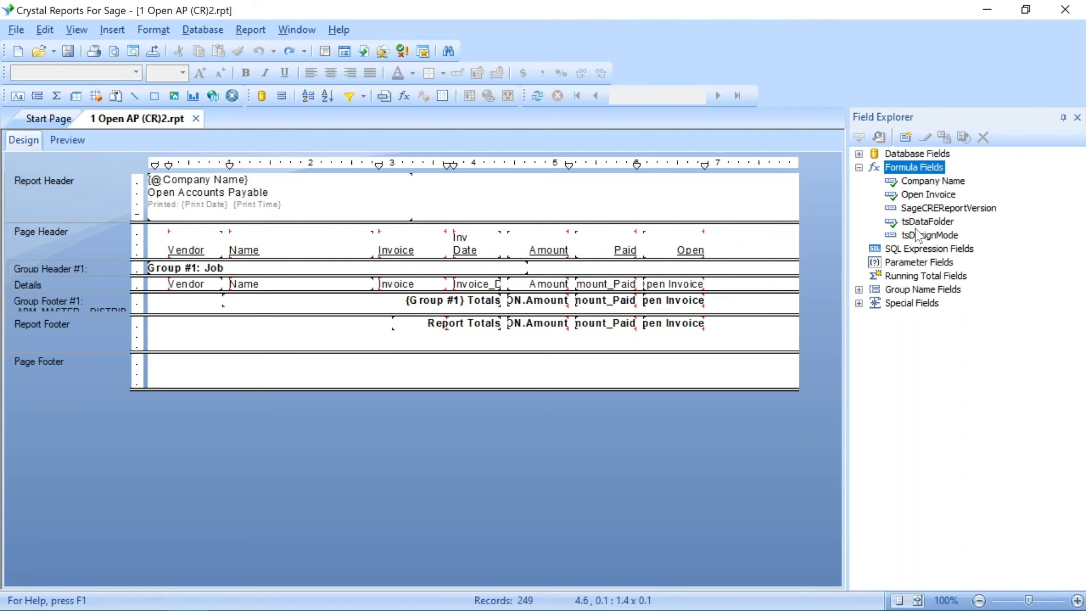
click(859, 168)
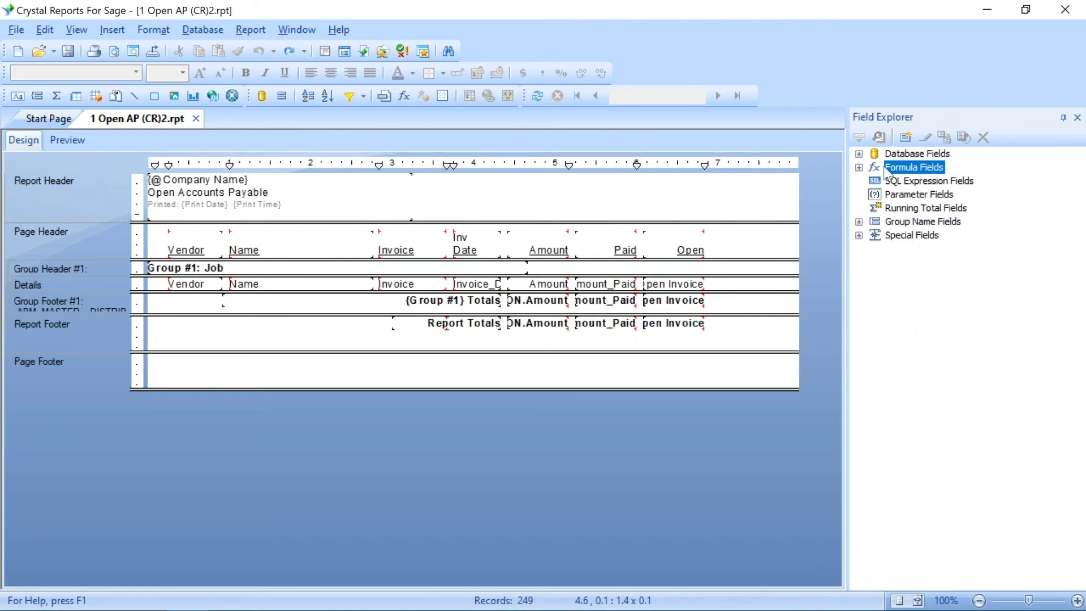
Review the parameter fields and the available special fields, including Print Date, Print Time and Page N of M
click(911, 196)
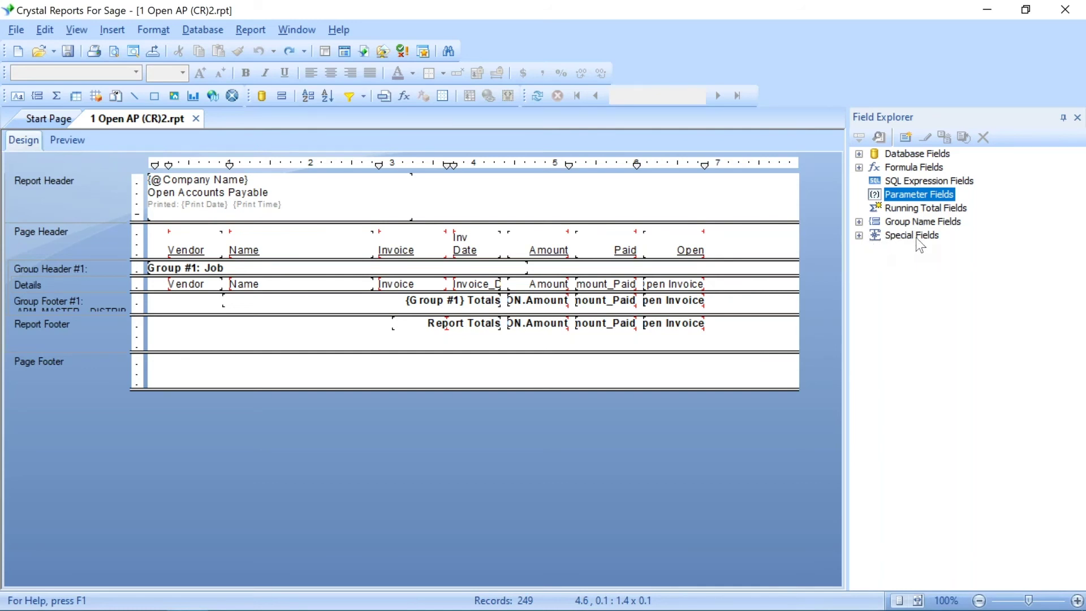
click(859, 235)
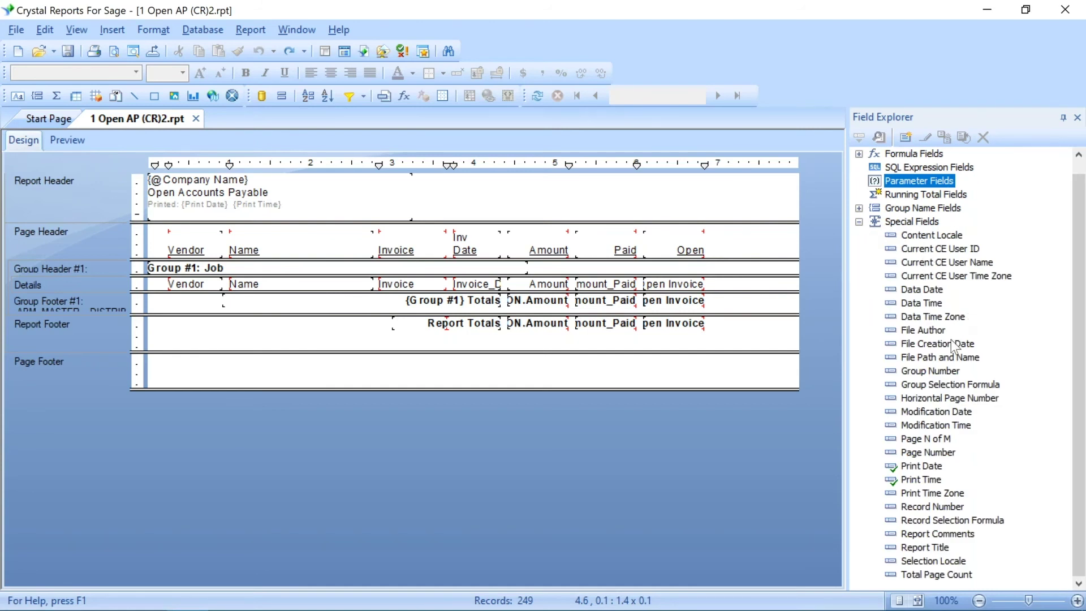
click(922, 468)
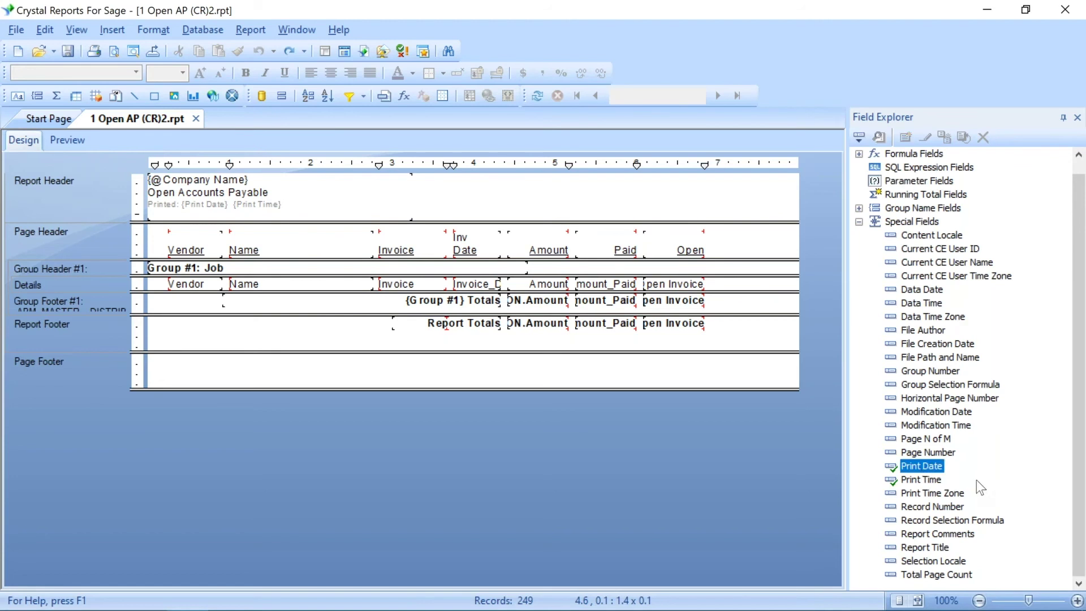
click(940, 482)
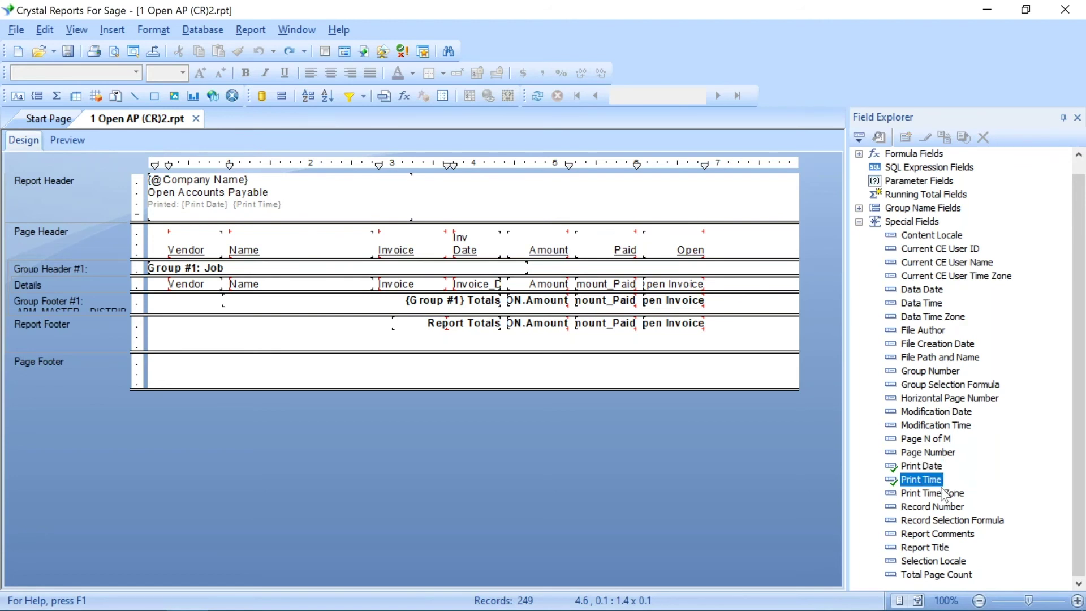
click(927, 440)
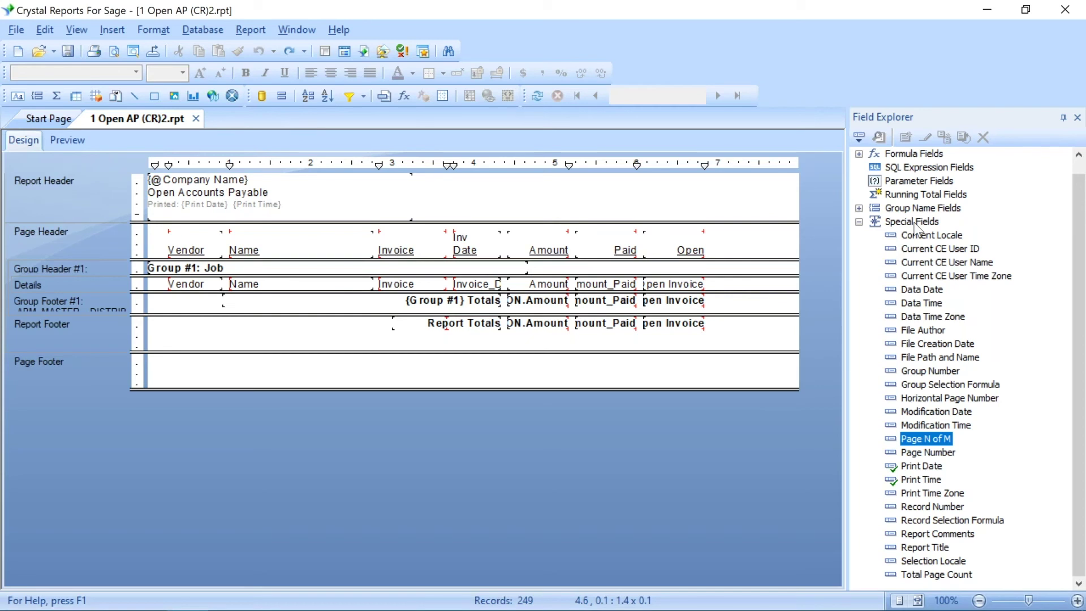
click(859, 222)
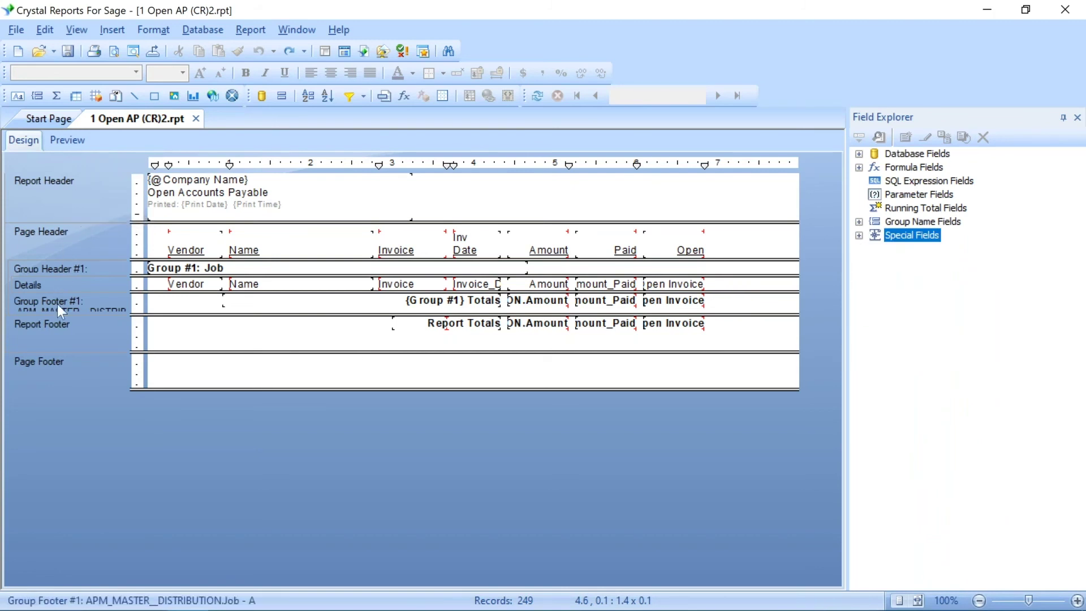
Check the Page Header's common options in the Section Expert and cancel without changing them
right_click(56, 238)
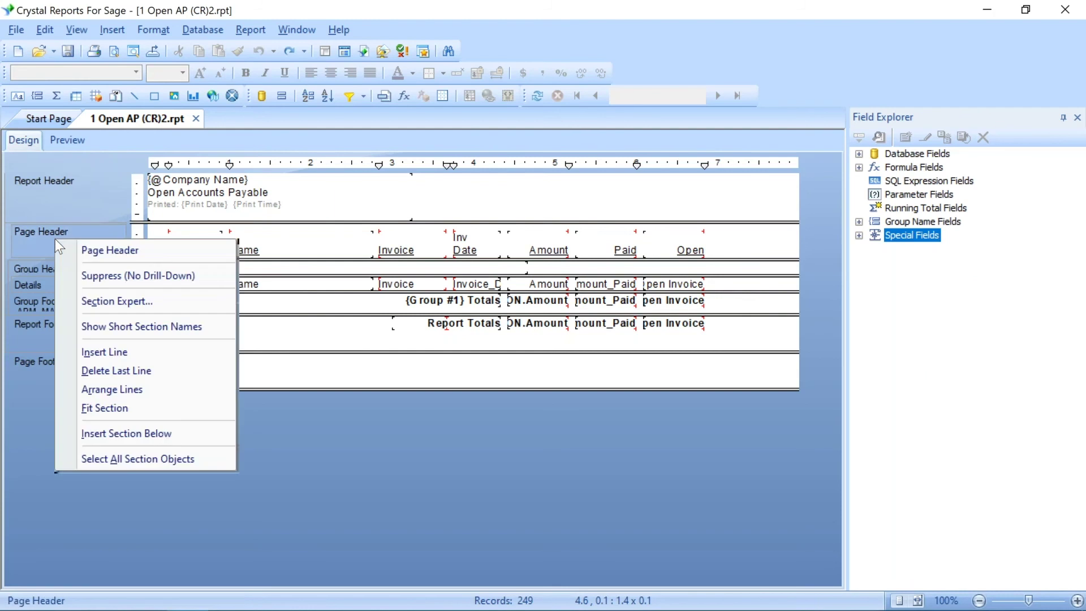
click(92, 301)
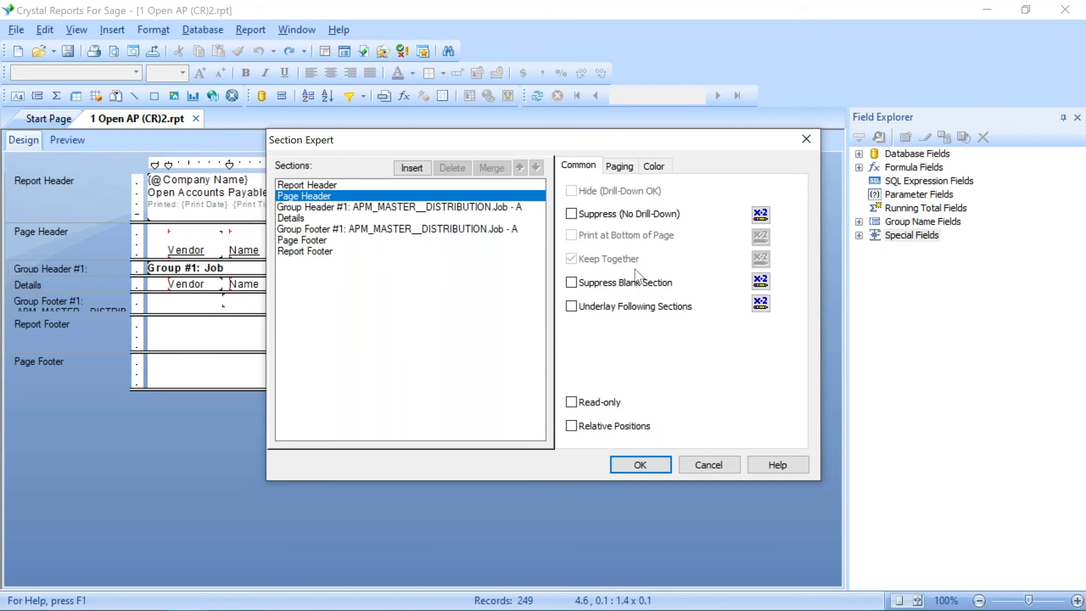
click(684, 461)
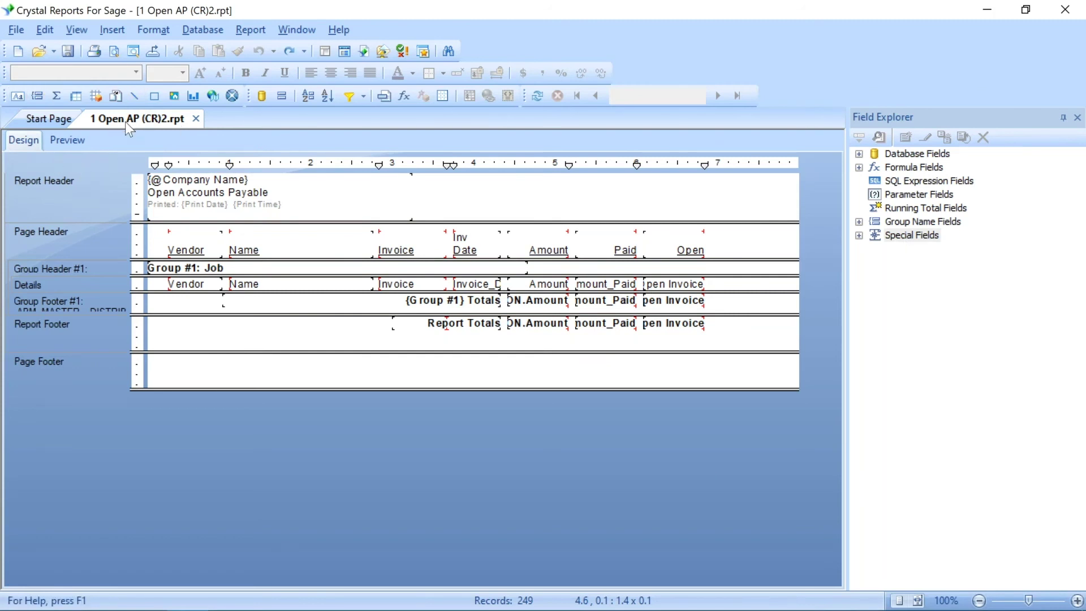
View the Start Page, return to the Open AP report's preview, and select the parameter fields category
click(48, 118)
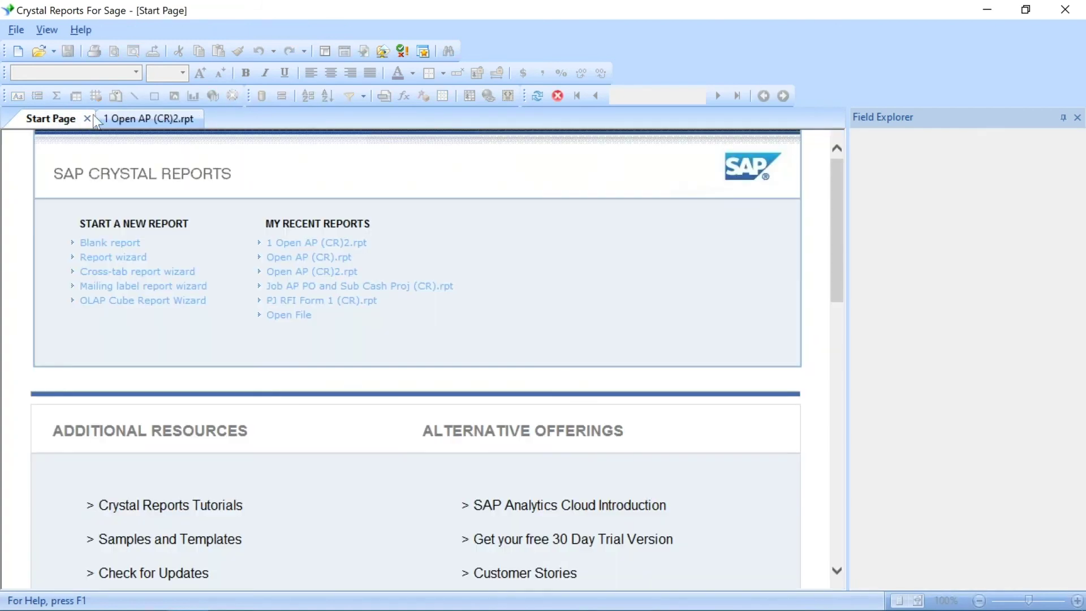
click(115, 116)
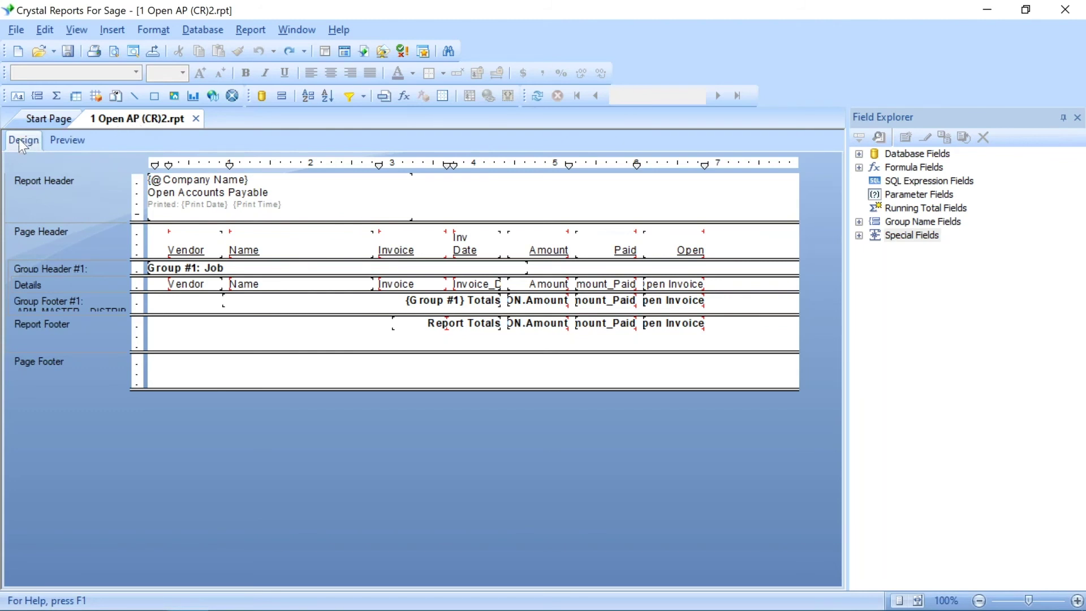
click(67, 141)
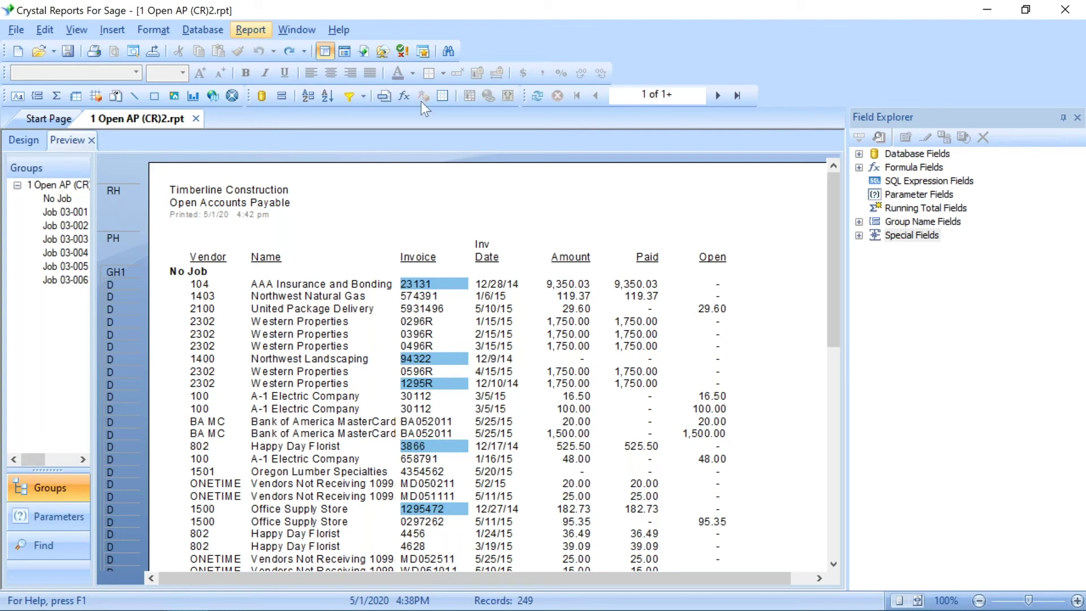
click(892, 199)
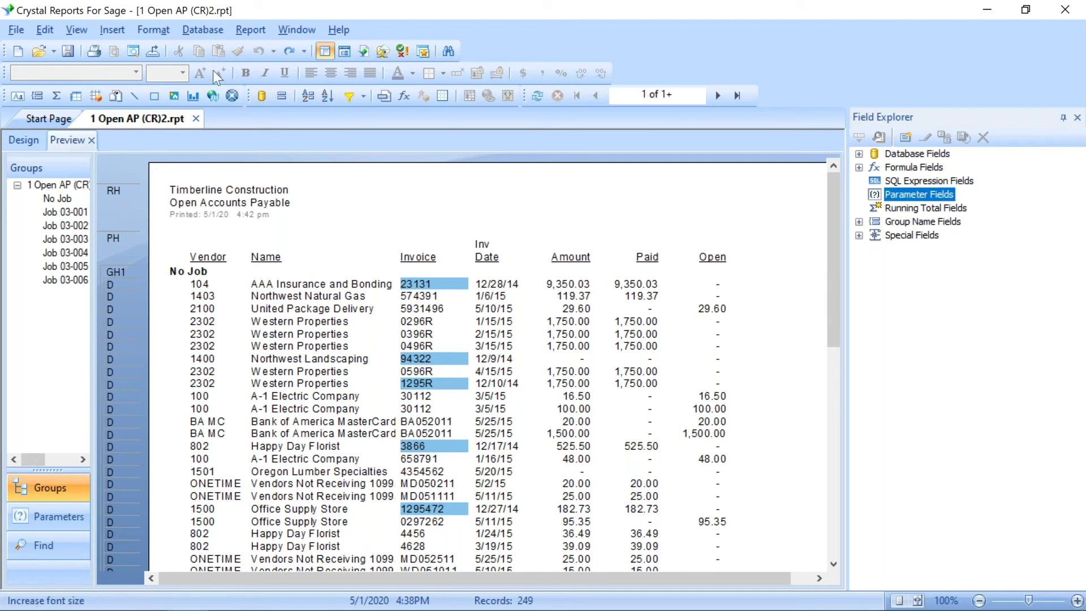
Turn off Save Data With Report in the program's reporting options and apply the change
click(17, 31)
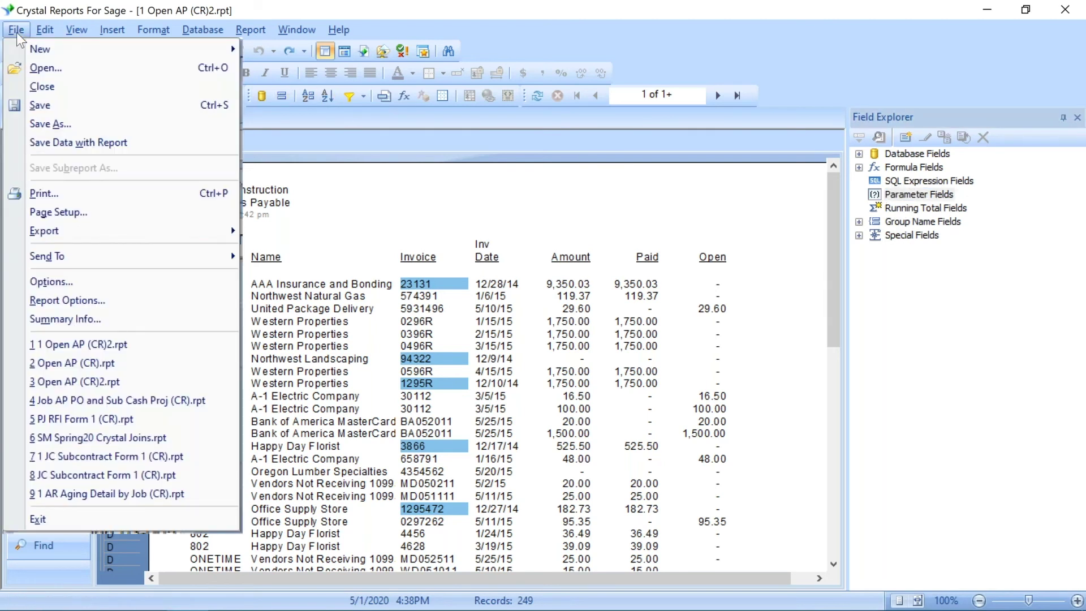
click(74, 281)
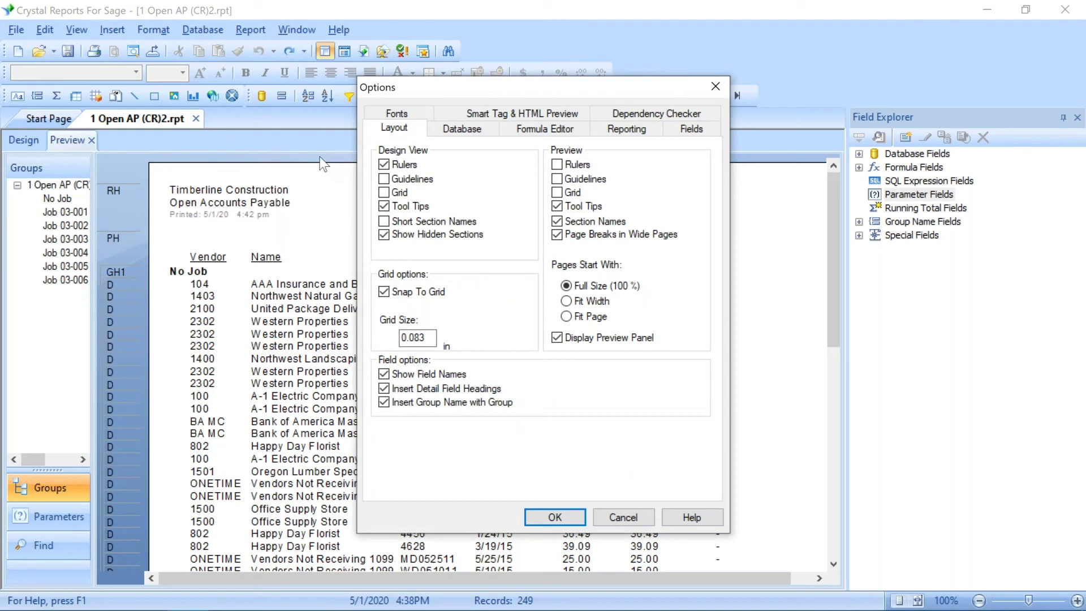
click(627, 129)
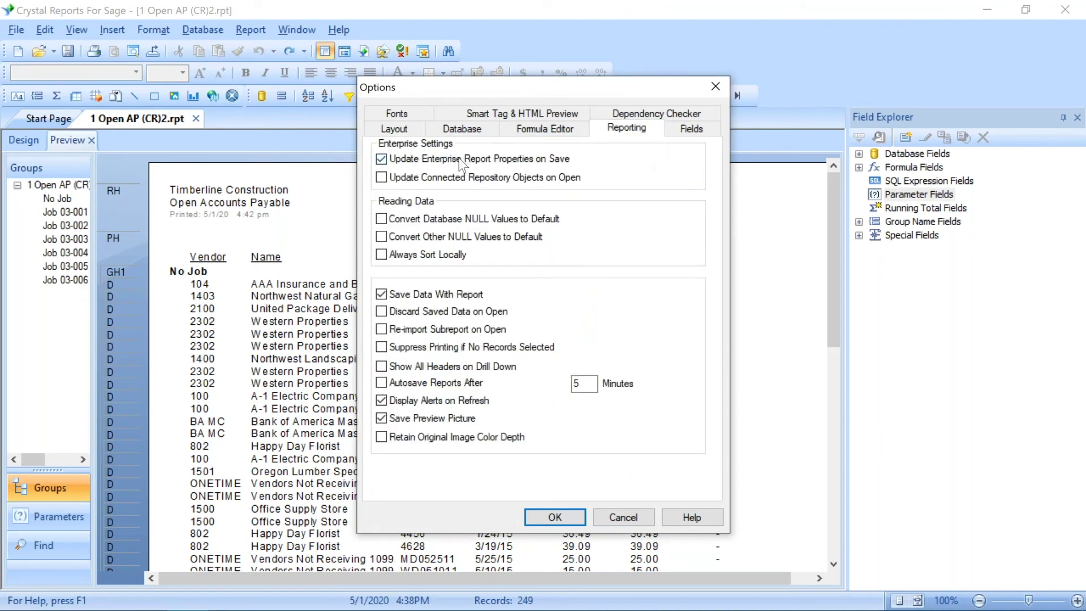
click(386, 300)
click(552, 511)
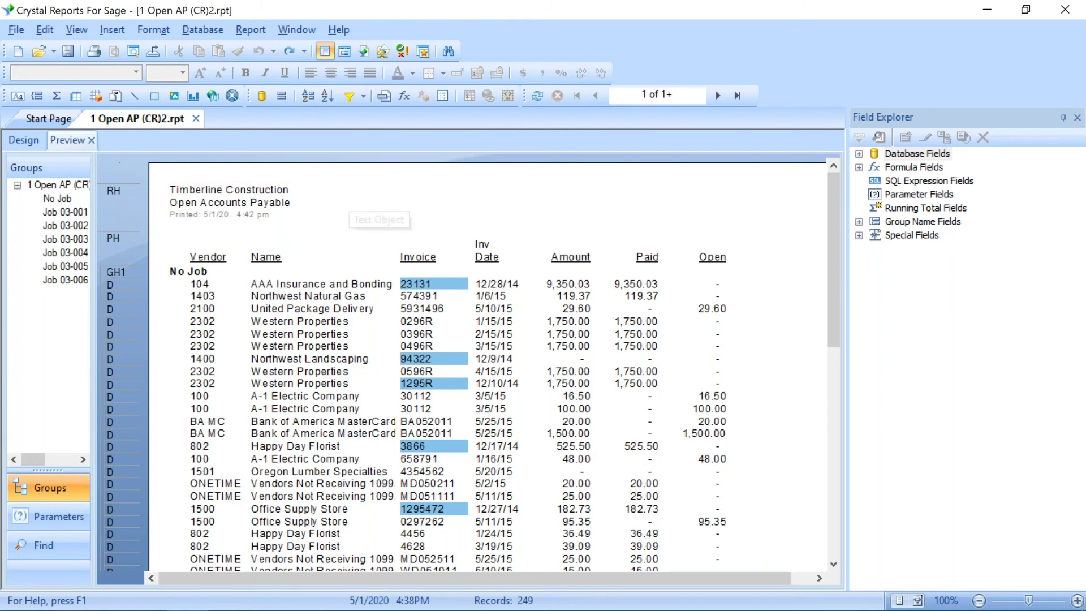
Return to the design view, select the Report Header's text object, and create a new formula field named Open Retention
click(25, 141)
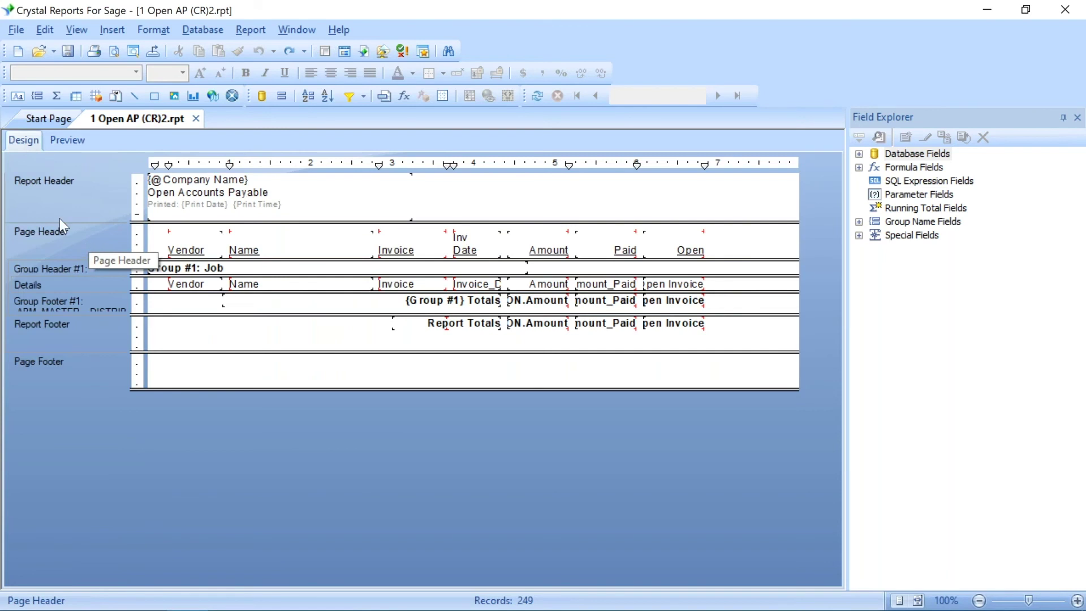
click(214, 201)
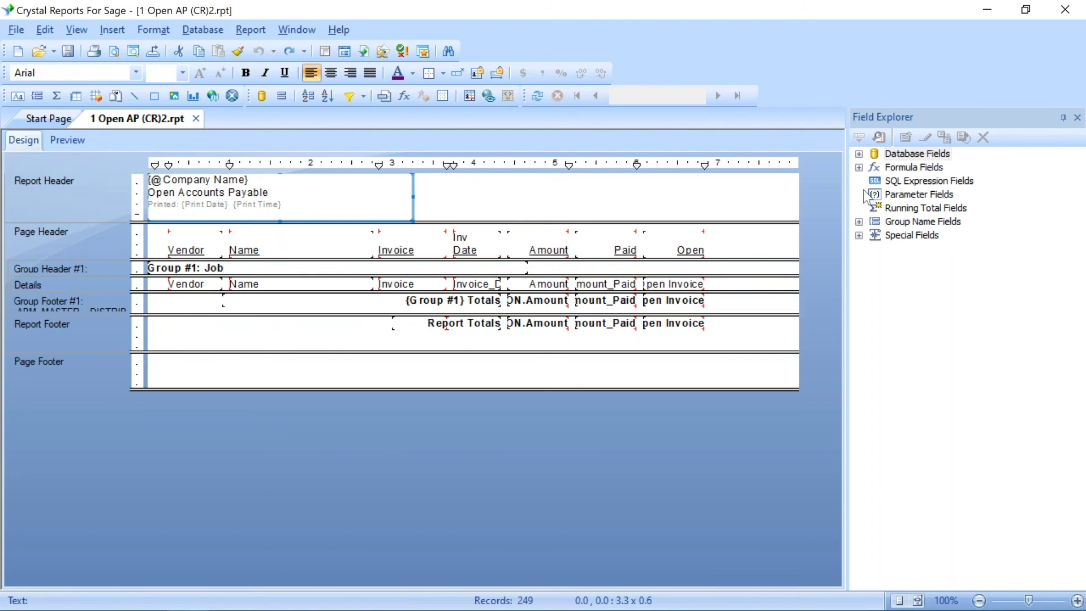
click(860, 168)
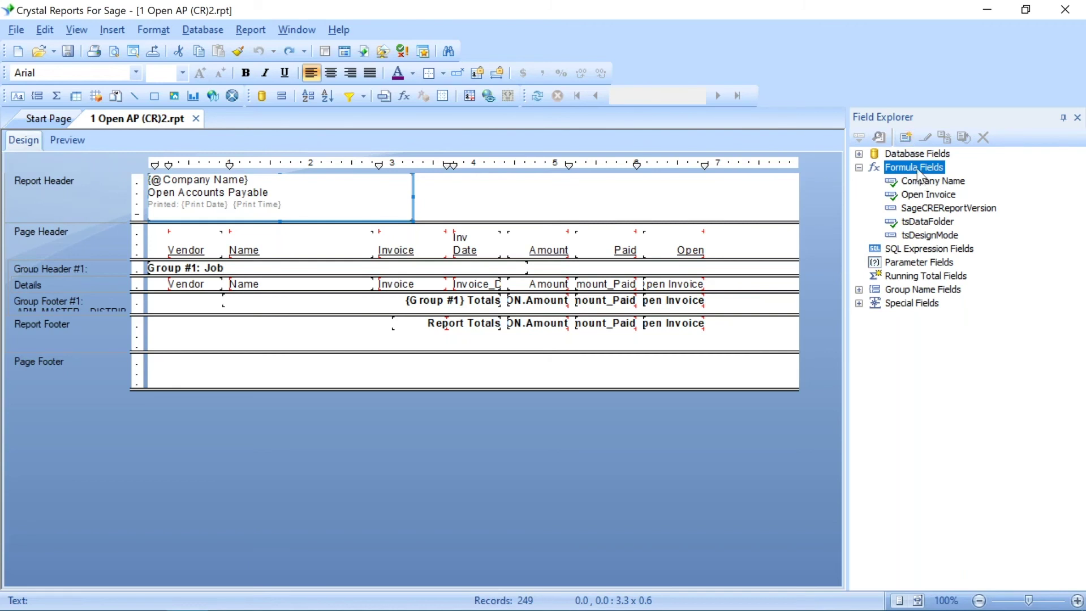
click(905, 137)
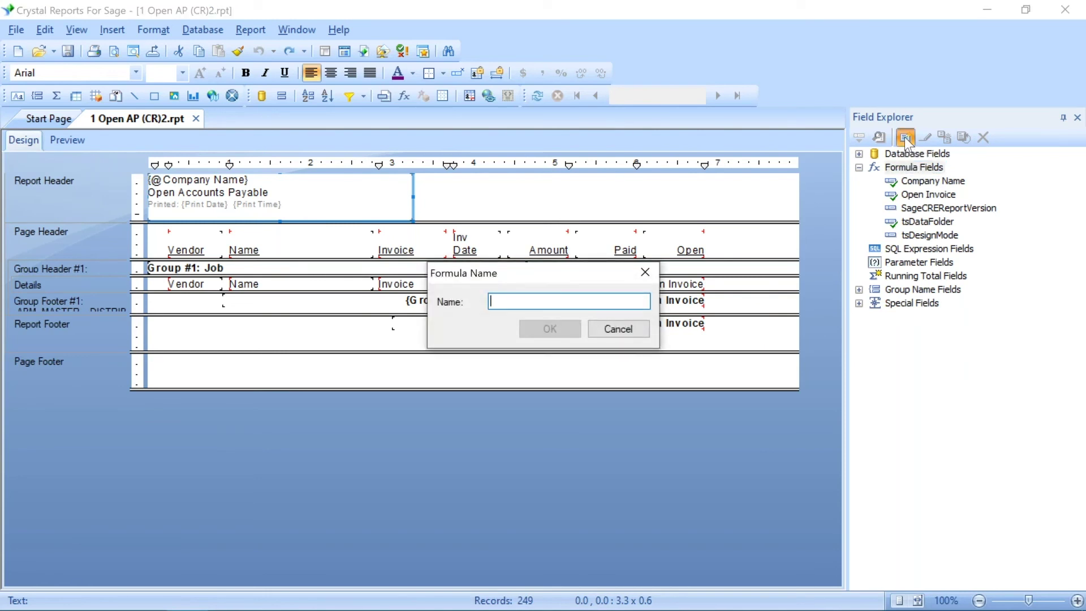
text(Open Retention)
key(Return)
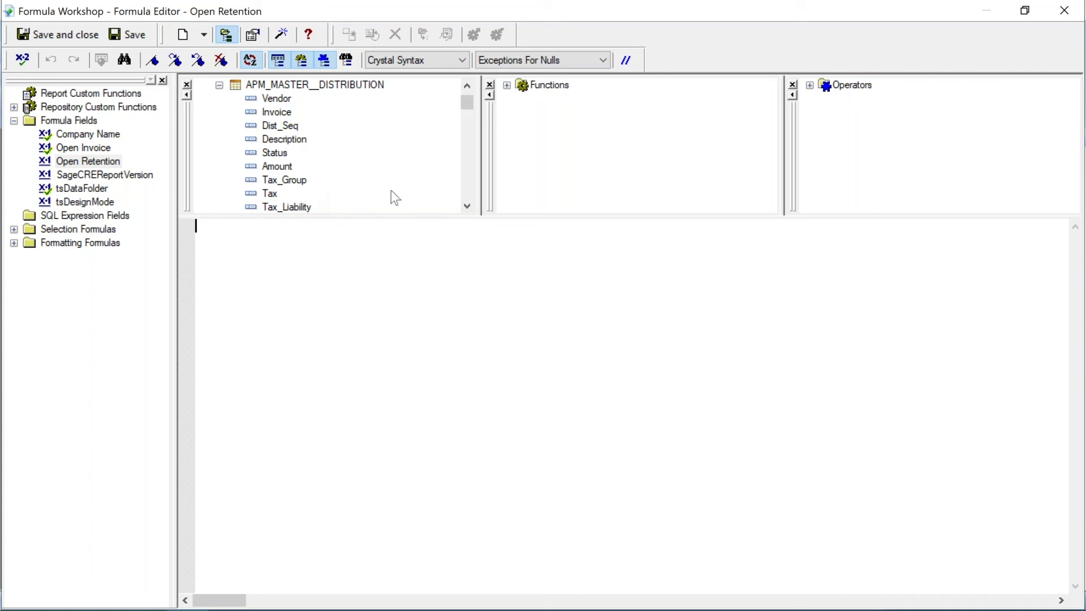
Build the Open Retention formula as APM_MASTER__DISTRIBUTION's Retainage_Held minus Retainage_Paid, with the minus sign on its own line
click(256, 86)
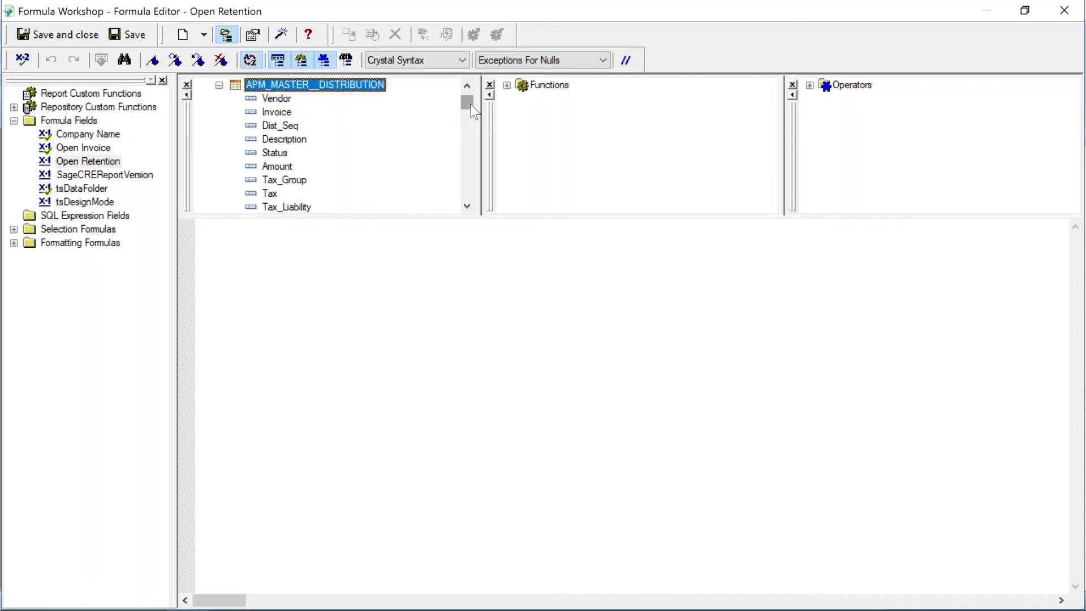
drag(467, 105, 390, 142)
click(321, 150)
click(317, 140)
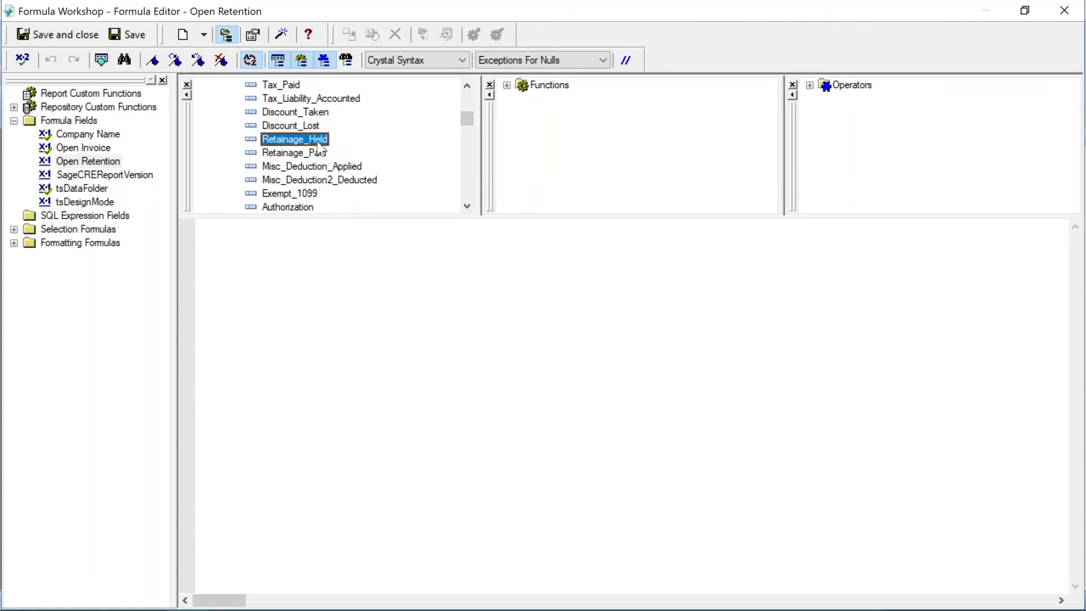
double_click(312, 142)
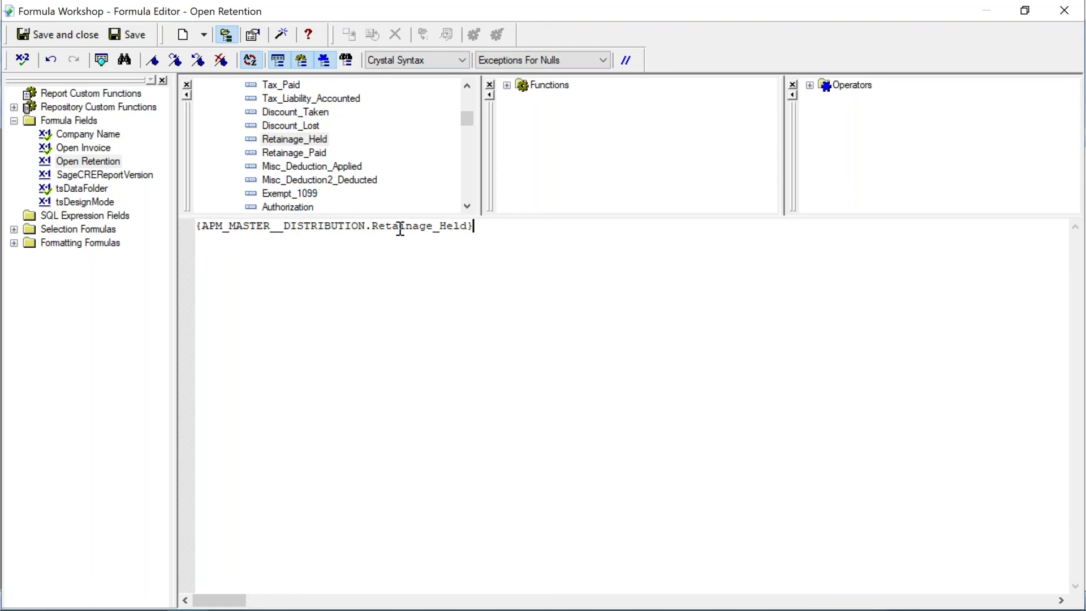
key(Return)
text(-)
double_click(295, 152)
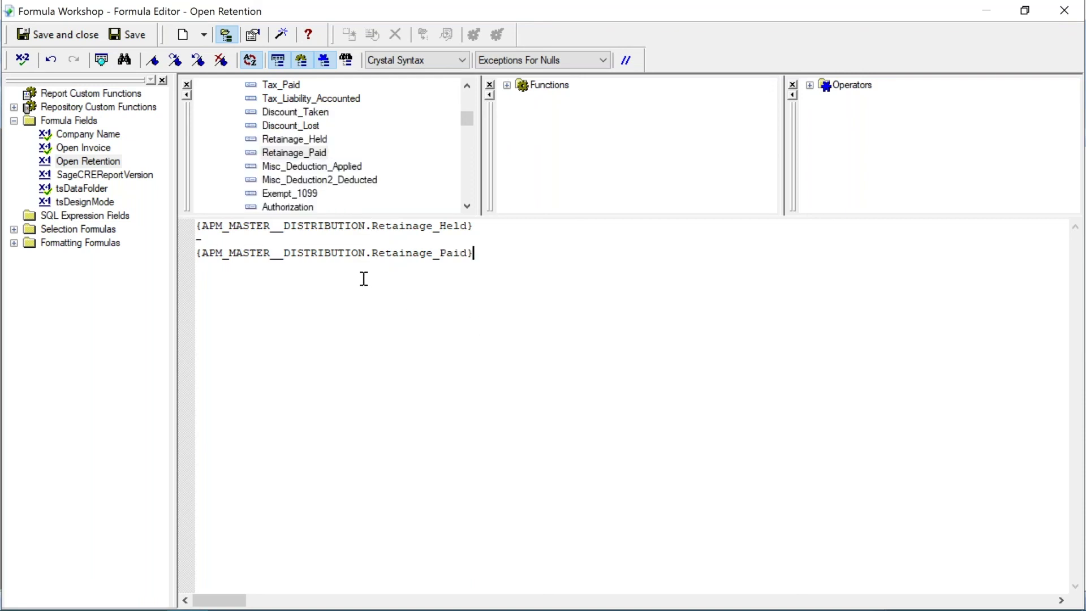
Add the comment line "// Calculate Open AP Retainage" above the formula and check the formula for errors
click(197, 226)
key(Return)
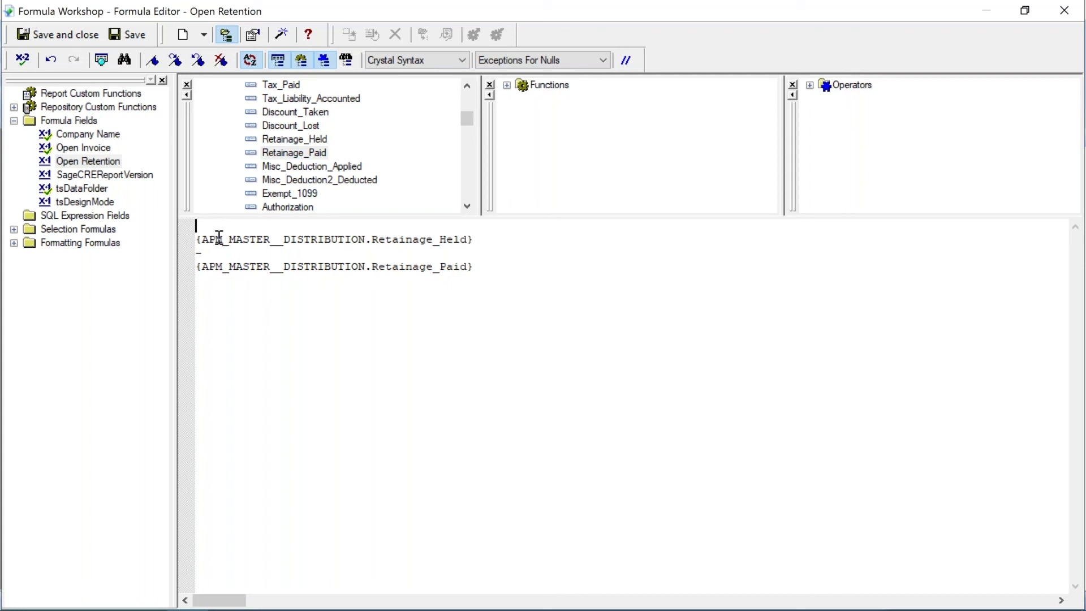
text(// Calcl)
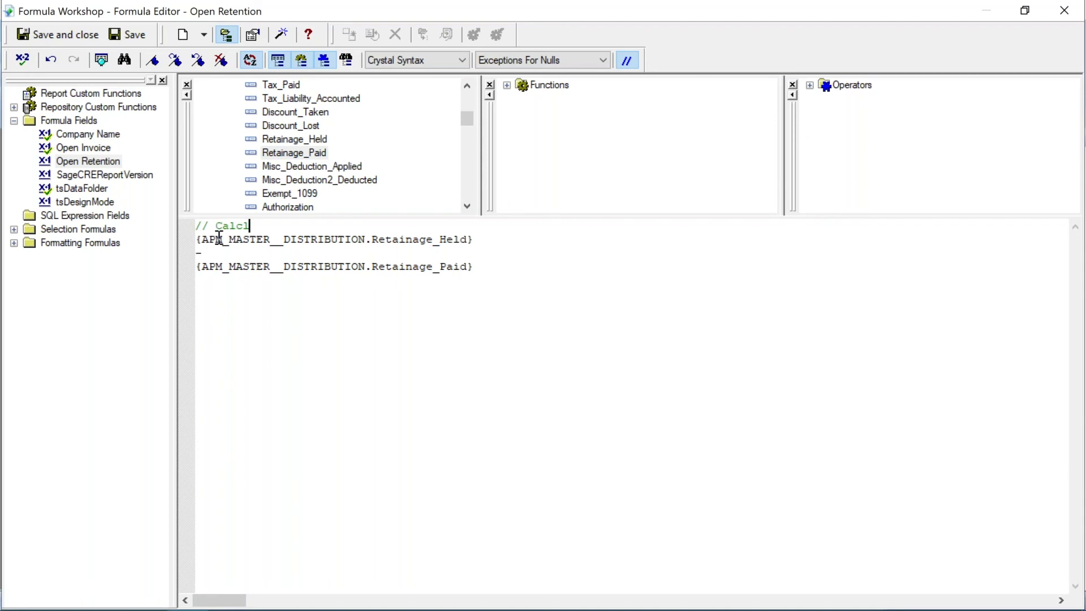
key(BackSpace)
key(BackSpace)
text(cul)
text(ae)
text(e Open AP R)
text(etainage)
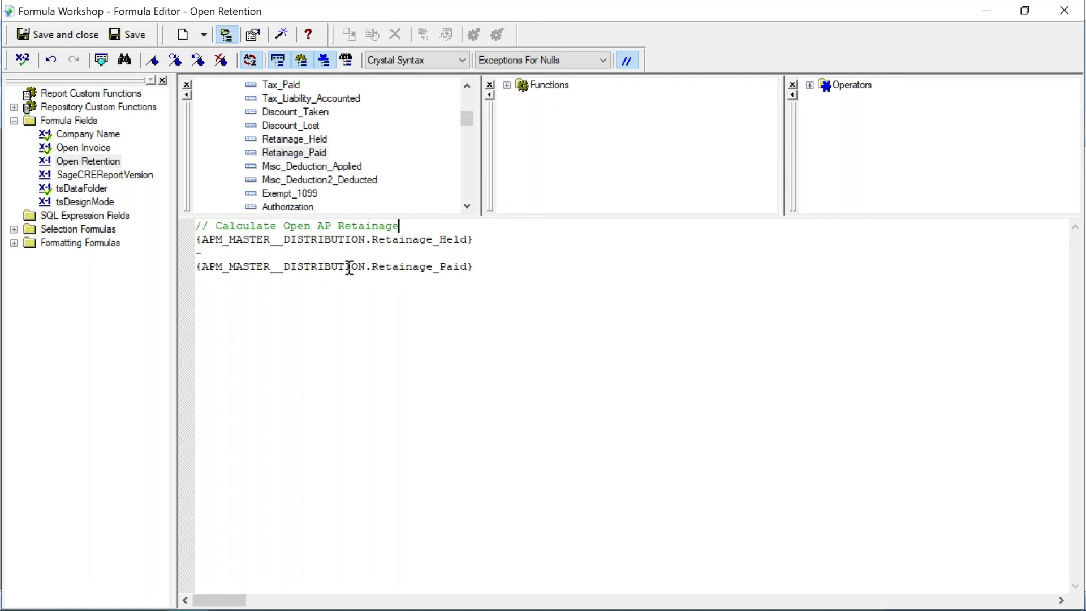
click(478, 273)
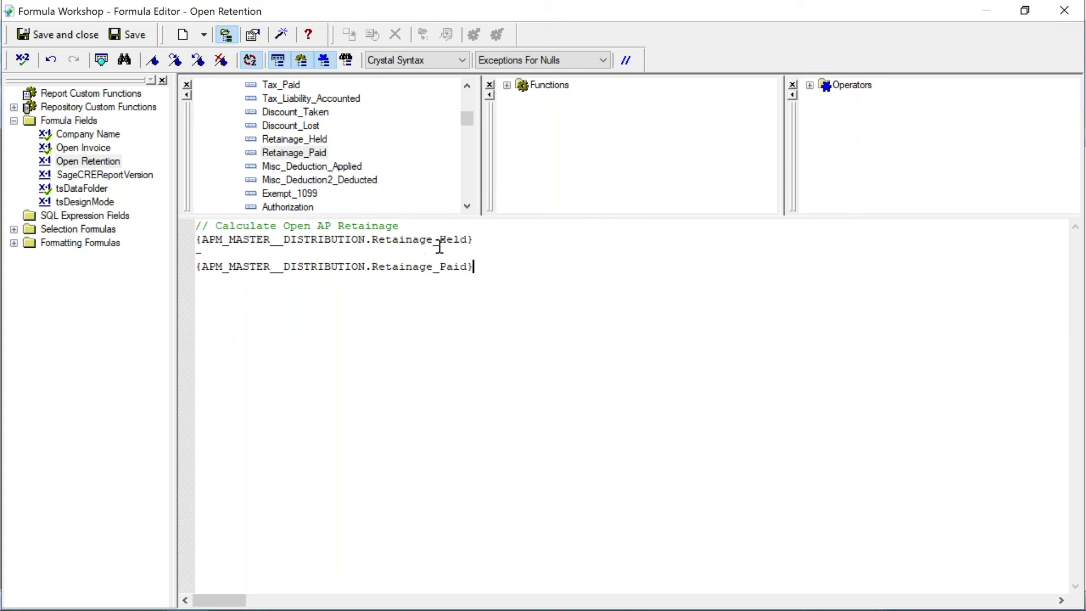
click(24, 65)
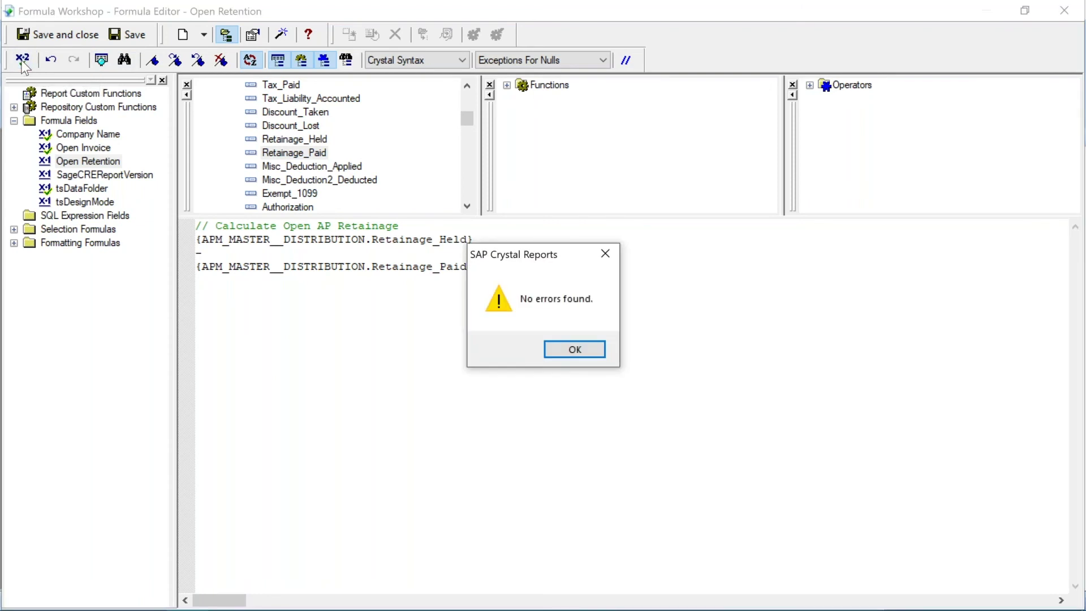
click(556, 348)
Try the error check with one slash removed from the comment line, and restore the slash
click(202, 227)
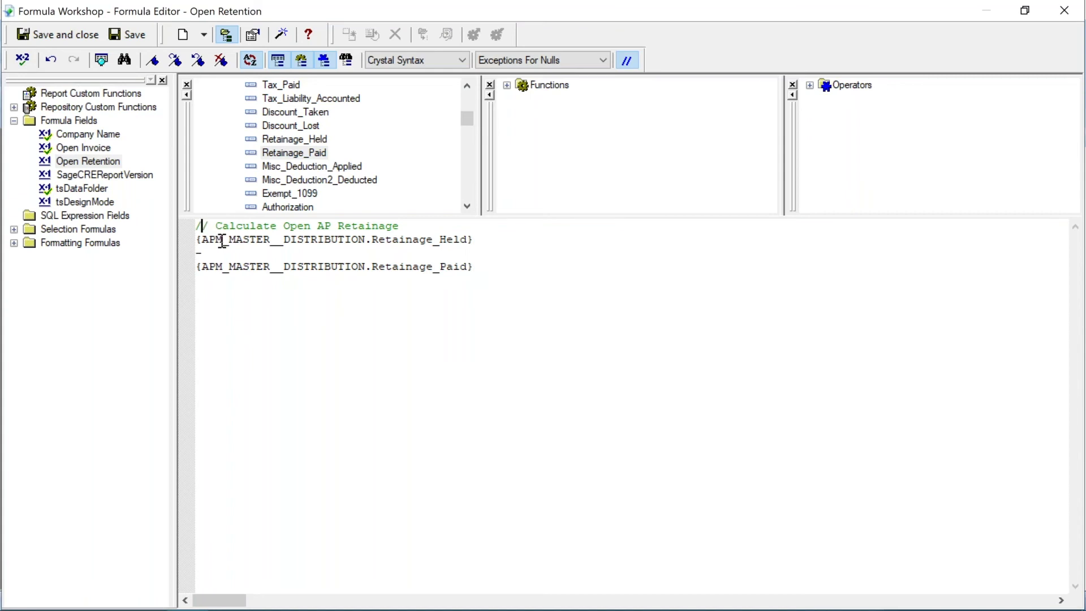
key(Delete)
click(283, 267)
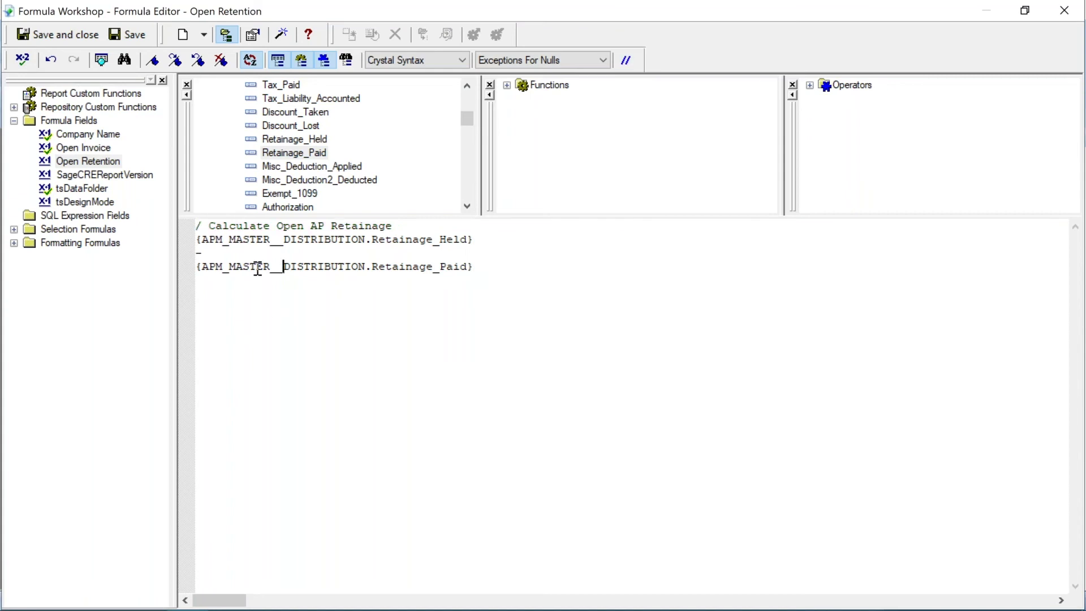
click(22, 60)
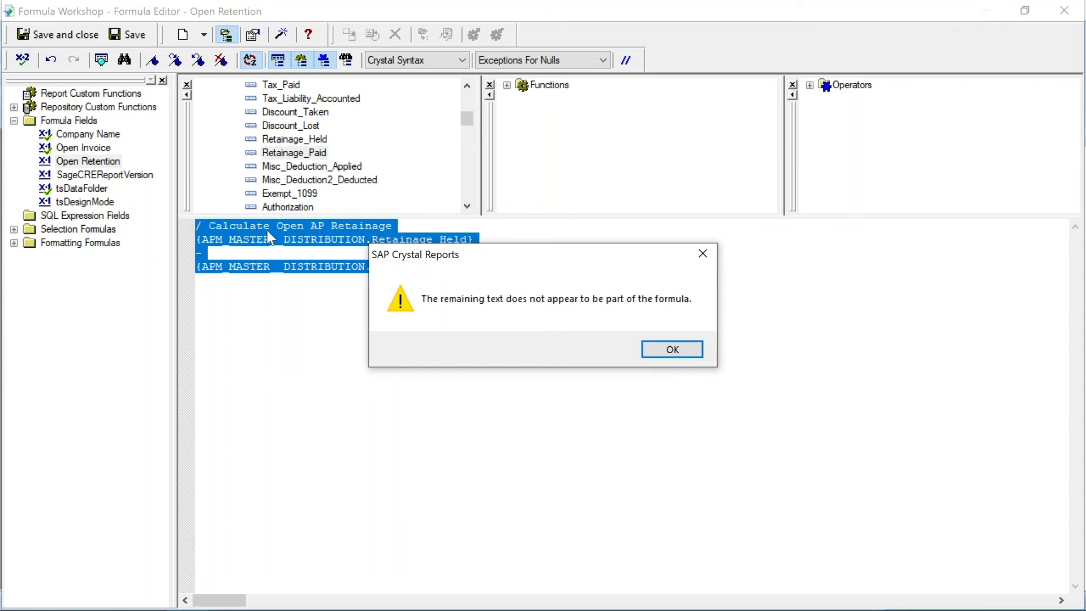
click(645, 348)
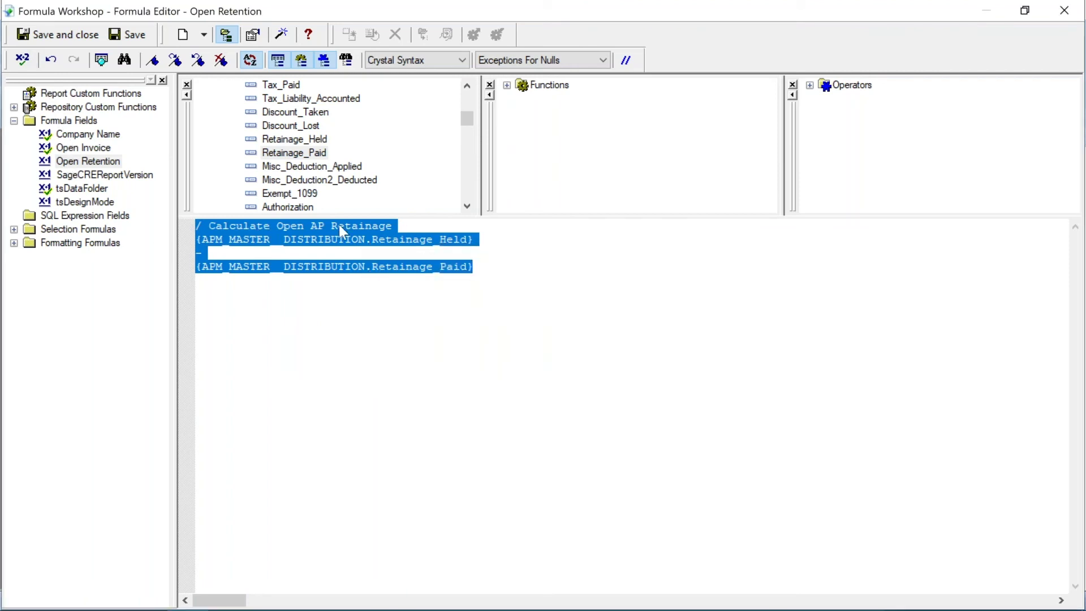
click(392, 250)
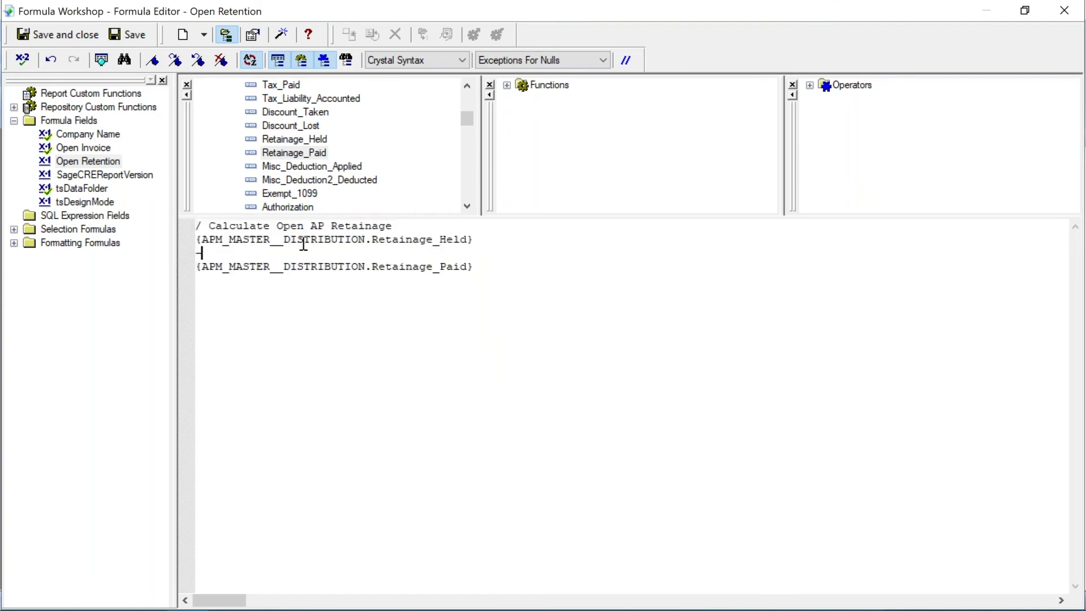
click(201, 230)
text(/)
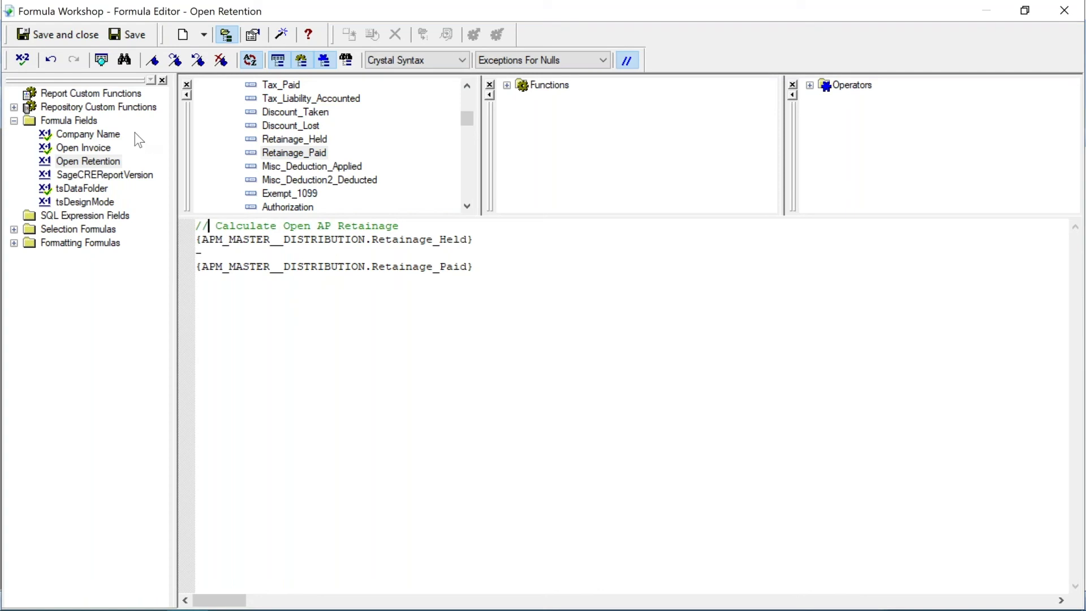
Check the restored Open Retention formula for errors, save it and close the formula editor
click(22, 59)
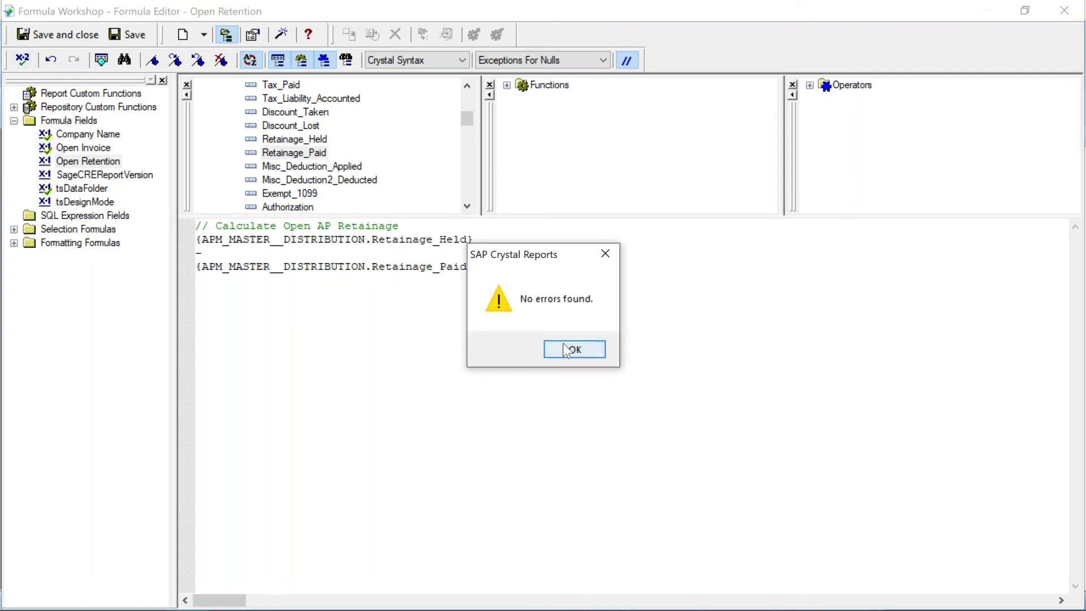
click(565, 345)
click(57, 35)
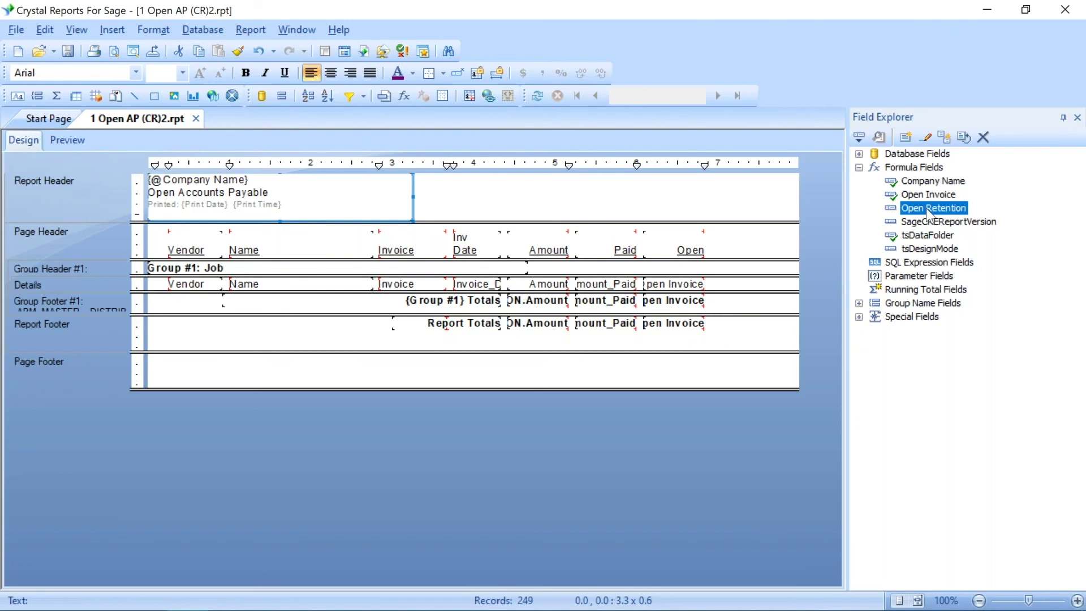
Place the Open Retention field in the Details section beside Open Invoice and insert its Sum as a grand total and at all group levels
drag(928, 213, 718, 282)
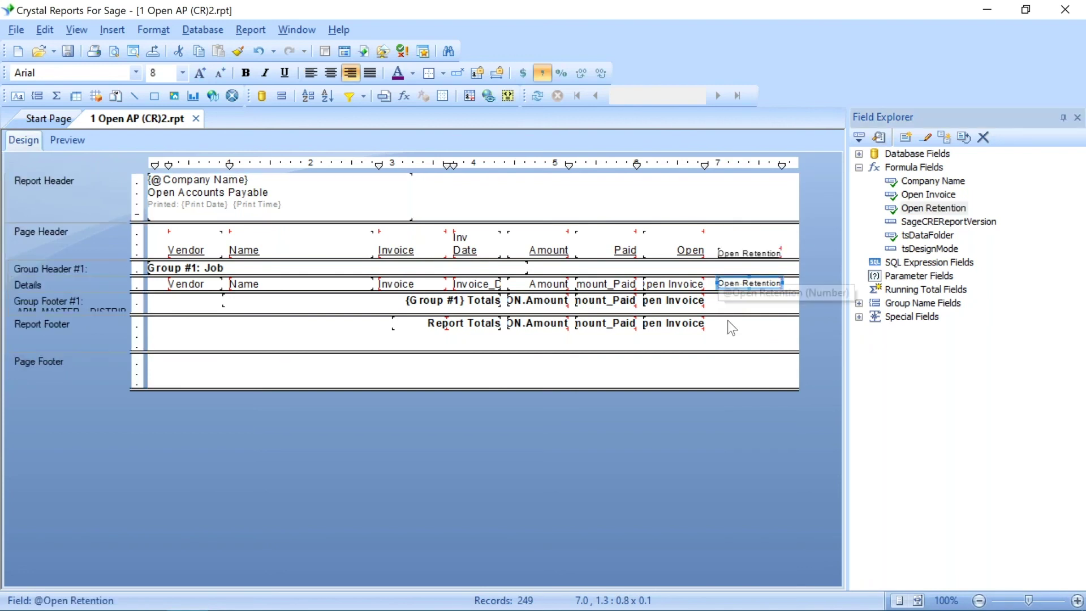
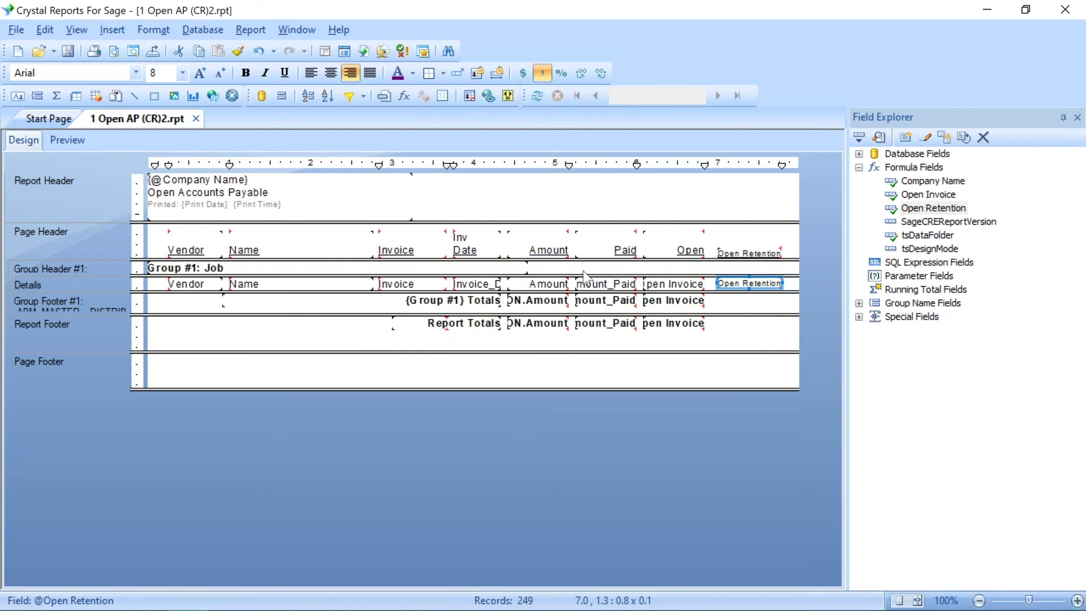
right_click(731, 283)
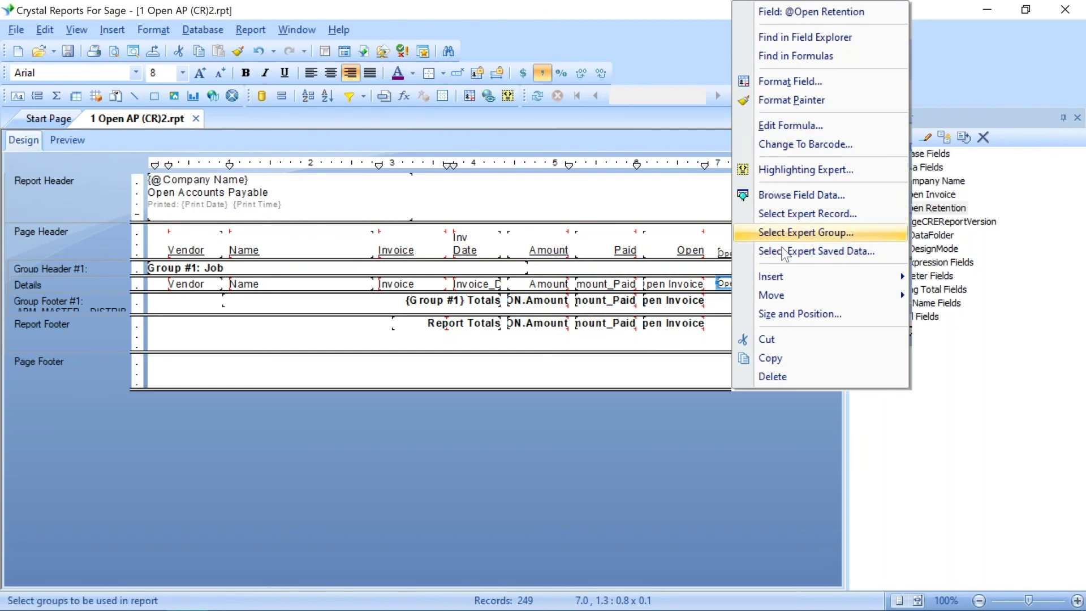
mouse_move(785, 276)
click(939, 278)
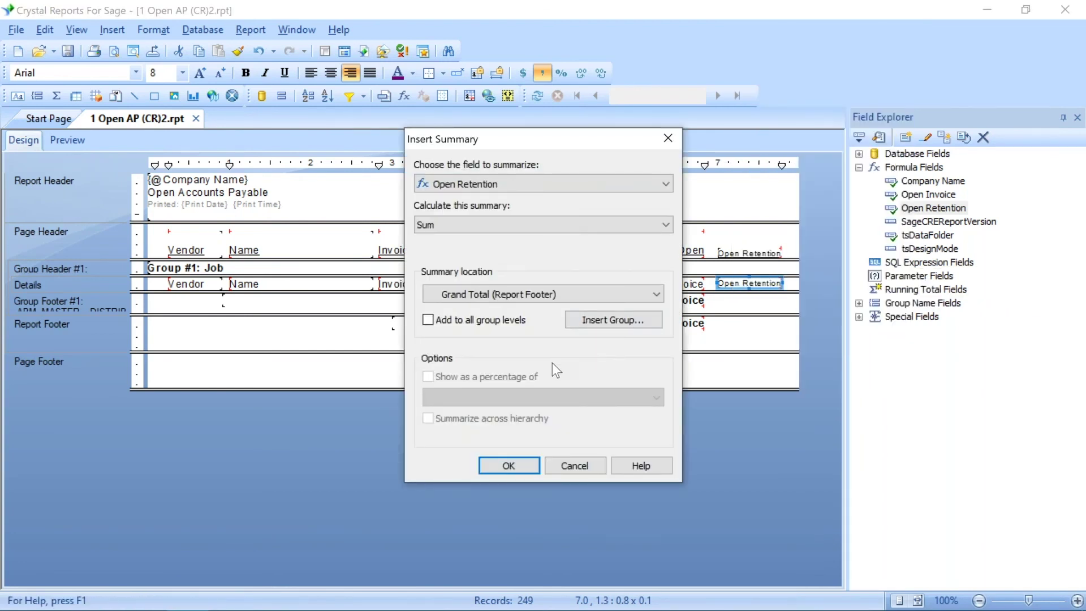
click(481, 320)
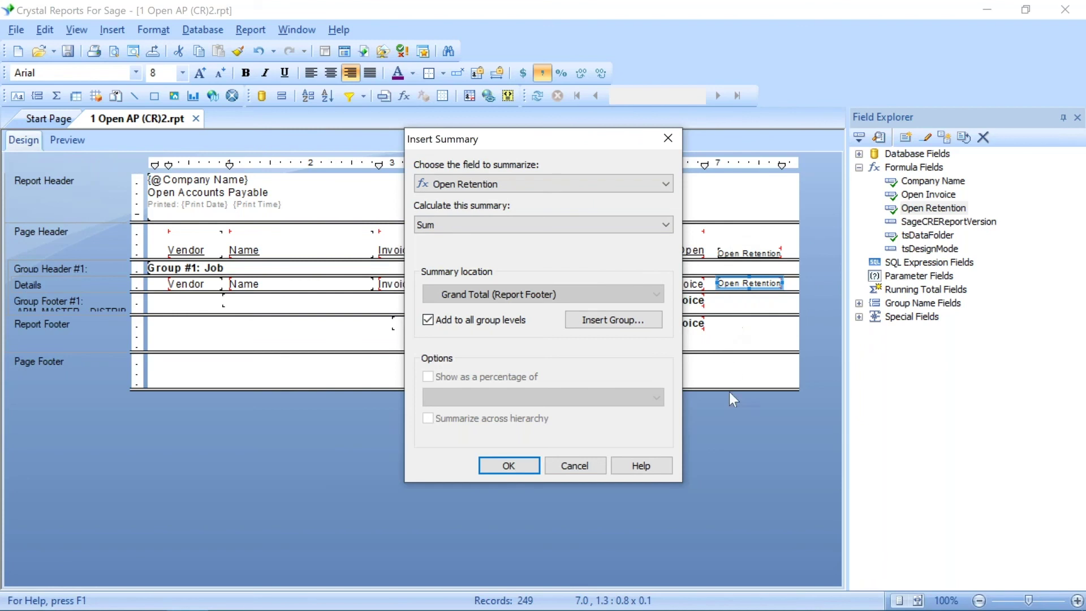
click(510, 465)
click(519, 464)
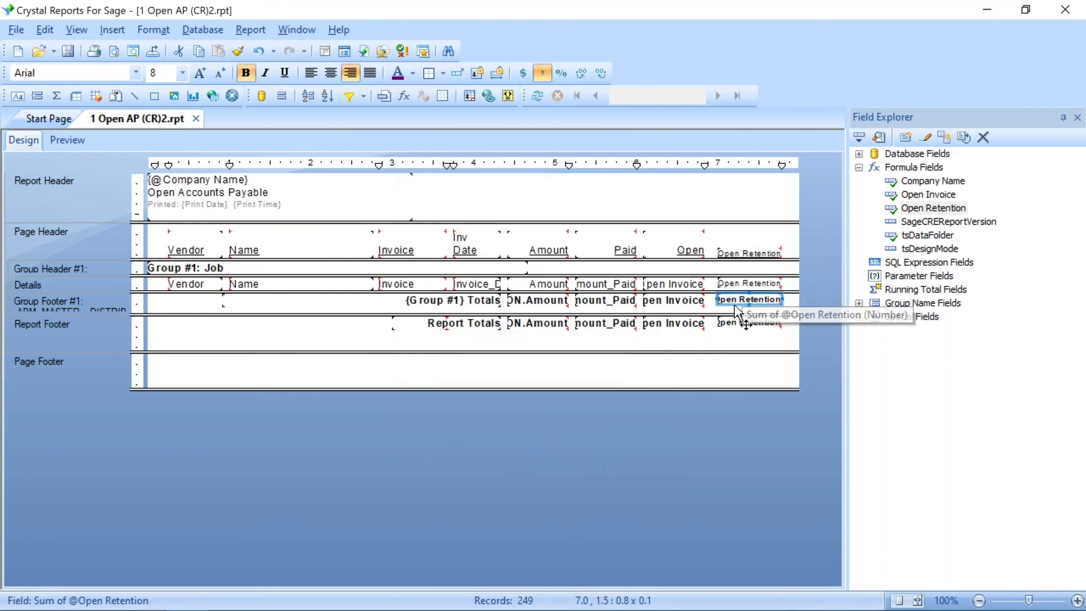
click(729, 355)
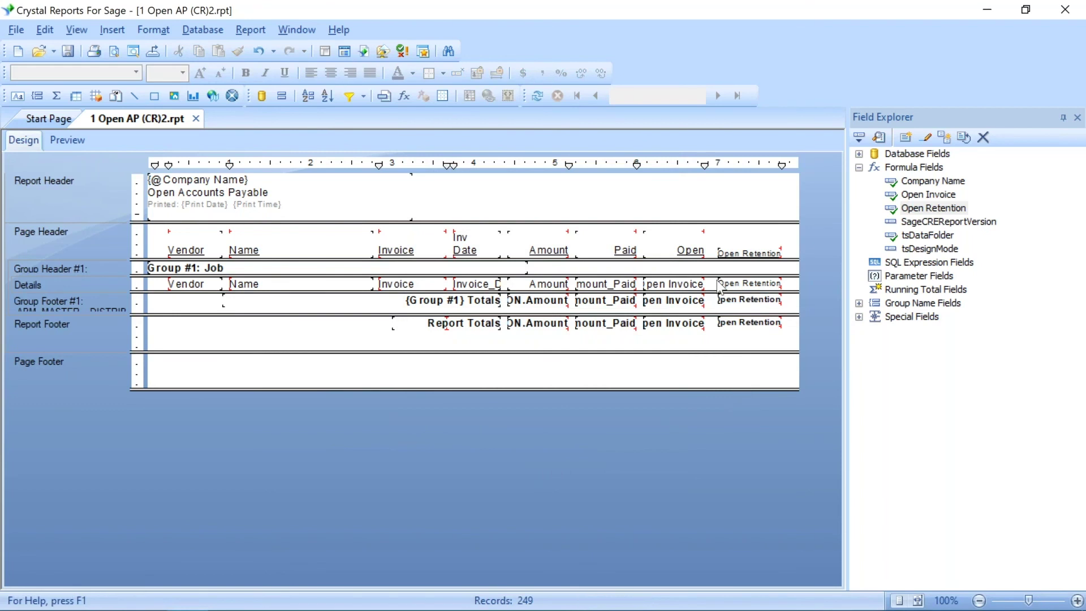
Preview the report and examine the Open Retention column for the Job 03-001 group
click(68, 140)
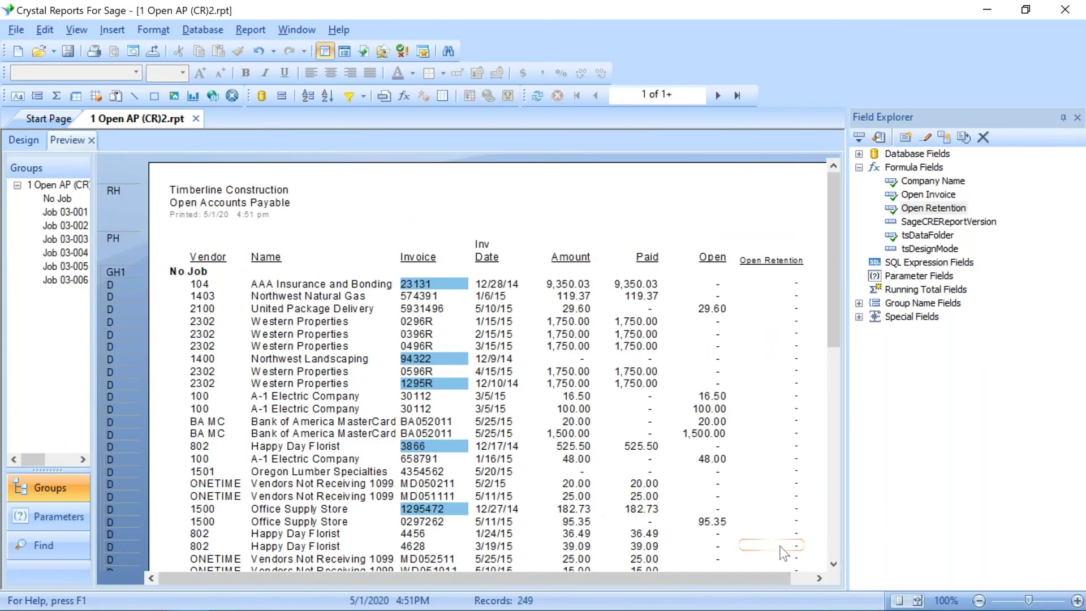
click(73, 217)
scroll(835, 279, up, 3)
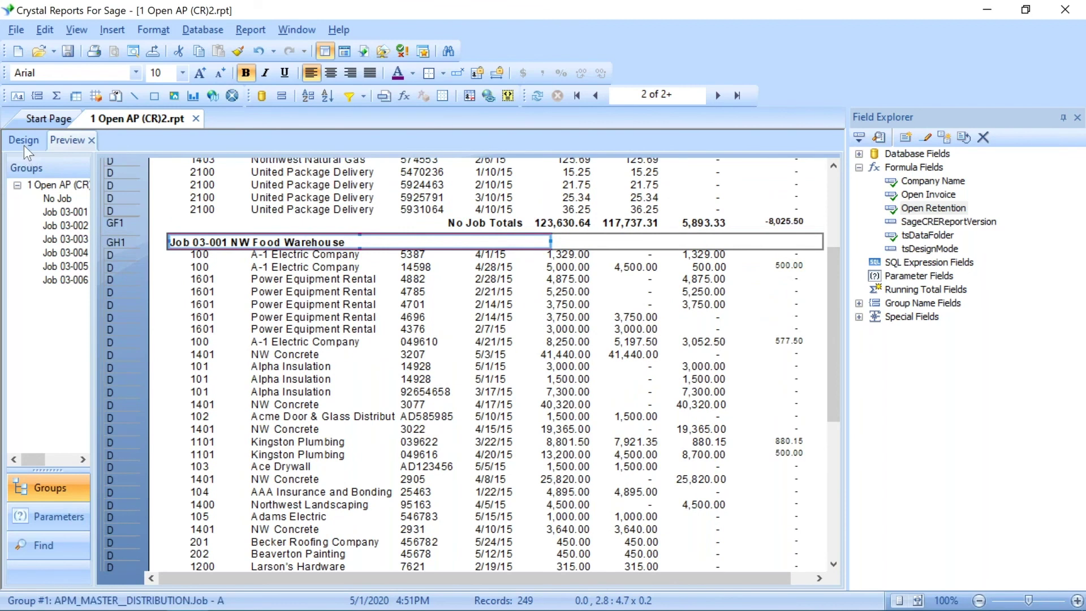
In the design view, copy the Open Invoice totals' formatting to the Open Retention totals in the Report Footer and Group Footer #1 with Format Painter
click(31, 140)
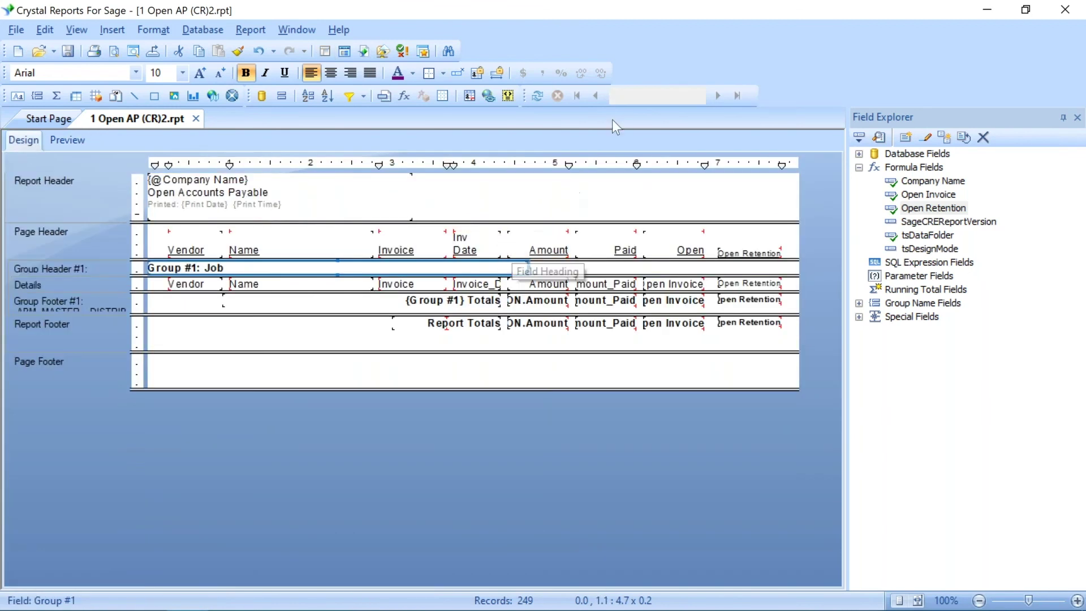
click(675, 325)
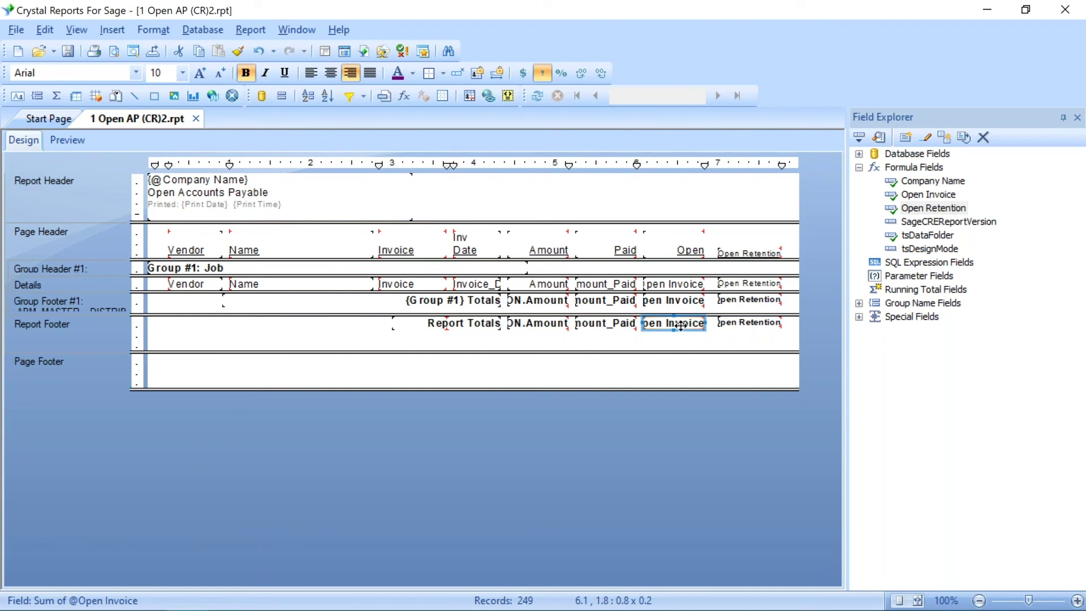
right_click(680, 325)
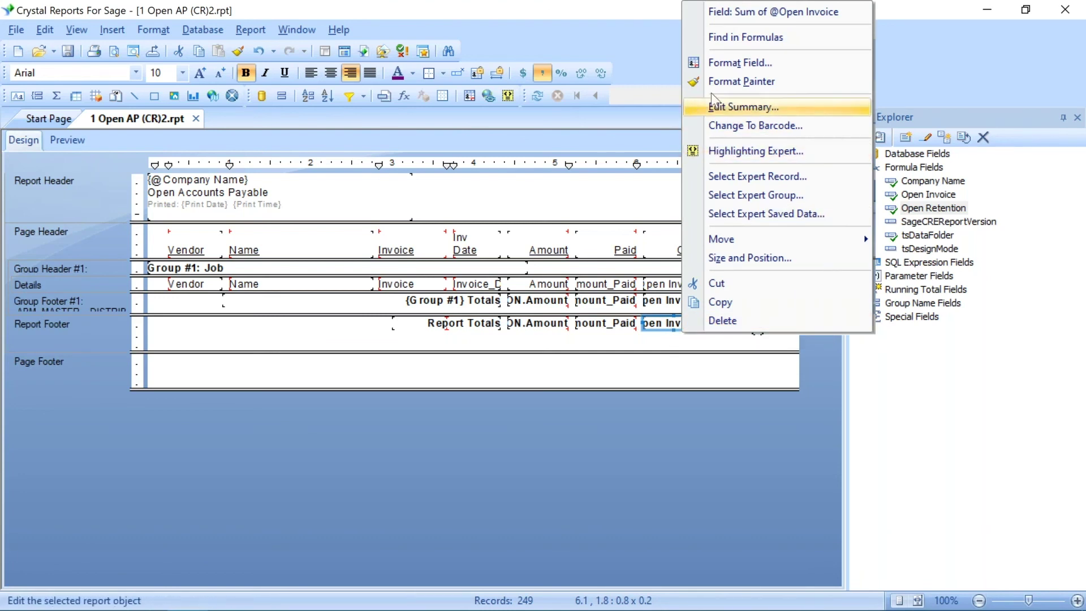
click(721, 82)
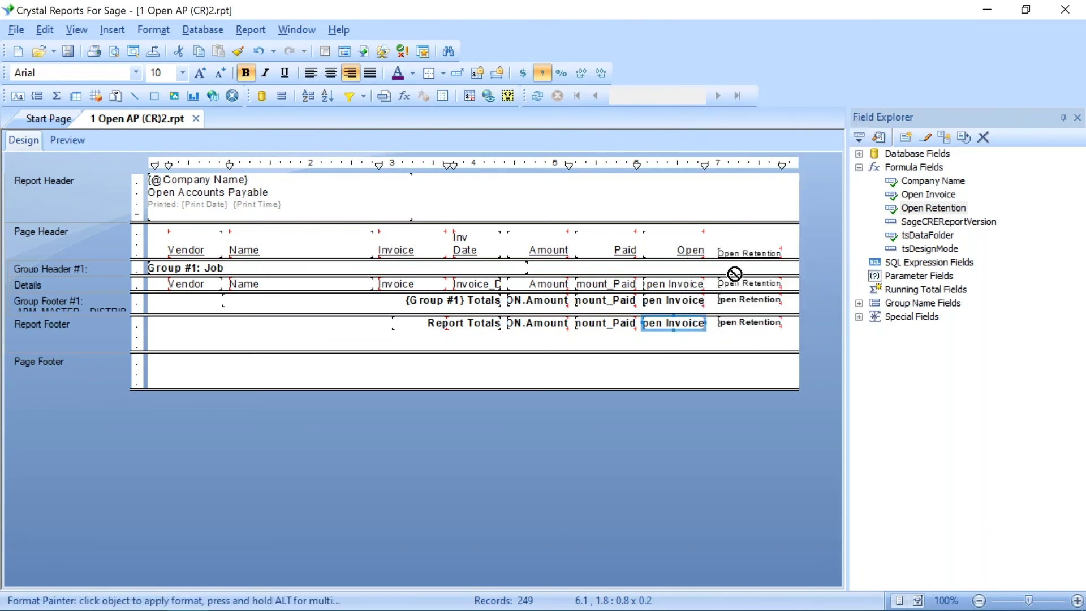
click(752, 323)
right_click(689, 308)
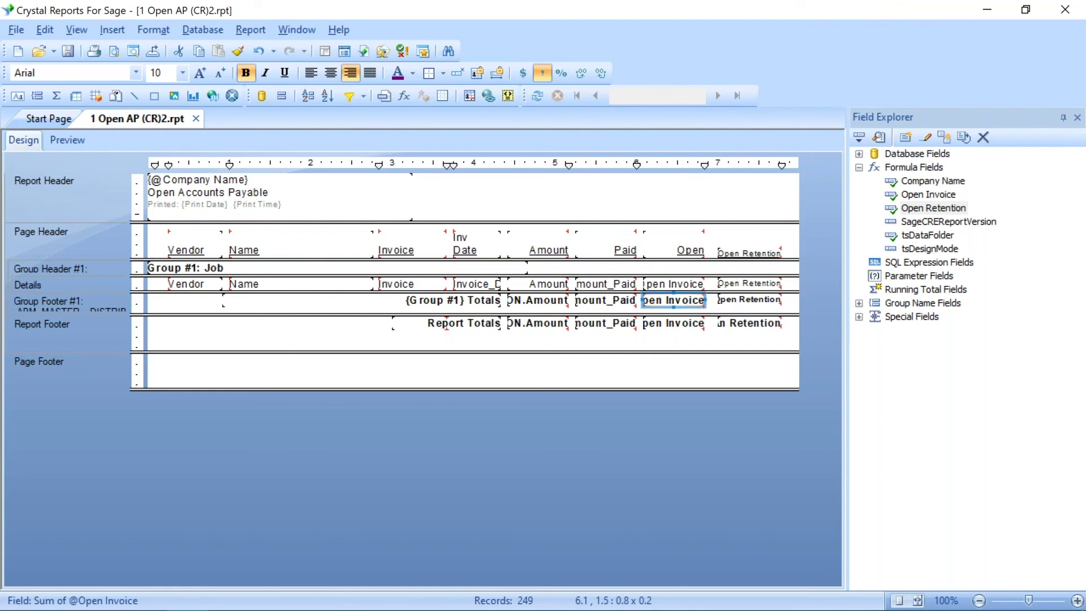
click(724, 81)
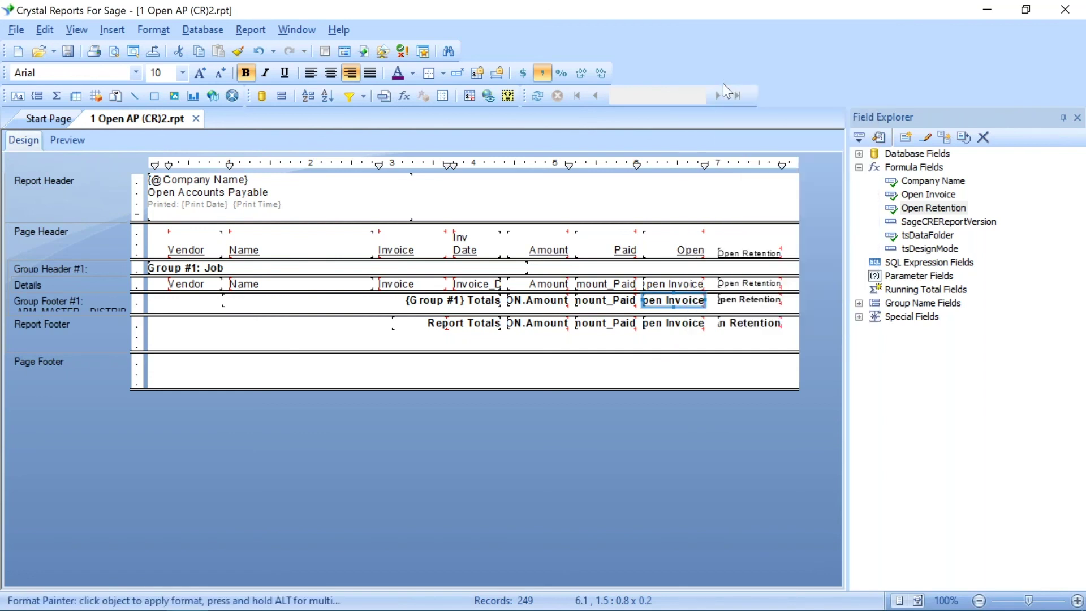
click(735, 300)
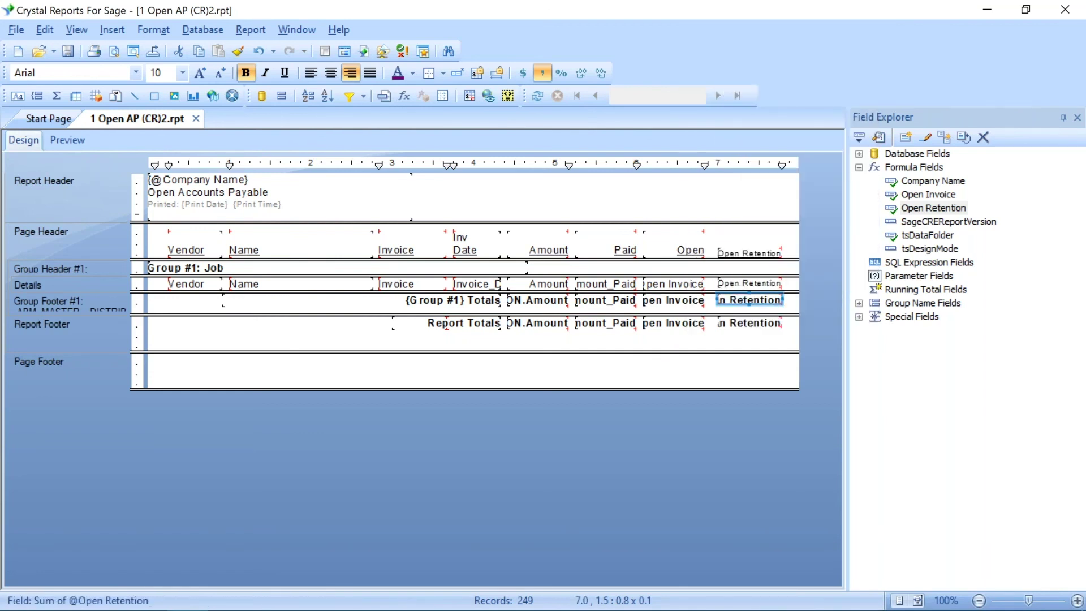
Copy the Open Invoice field's formatting to the Open Retention field in the Details section with Format Painter
right_click(675, 284)
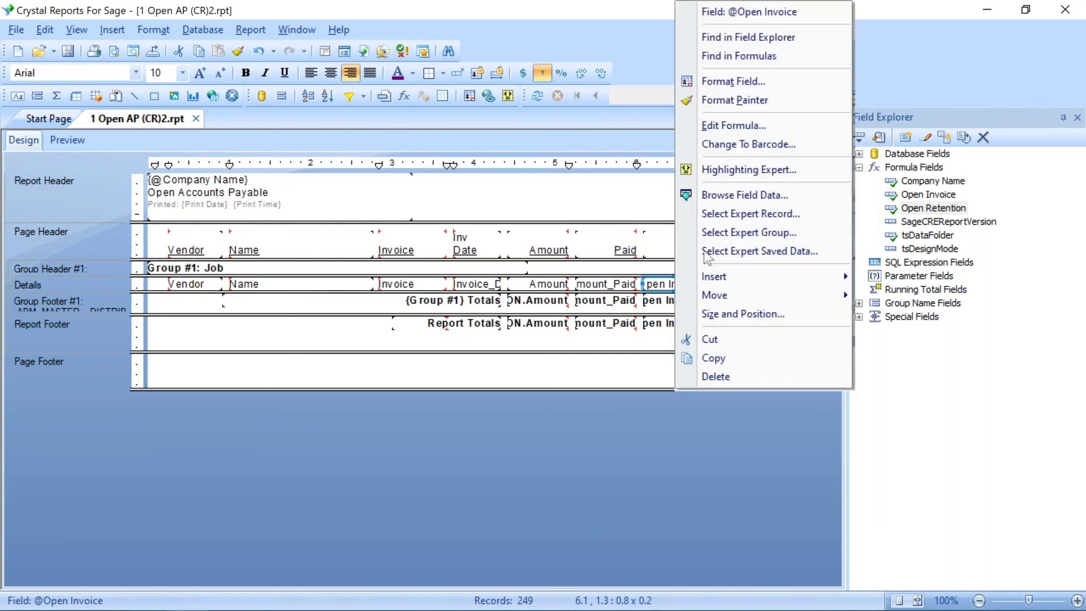
click(724, 100)
click(738, 284)
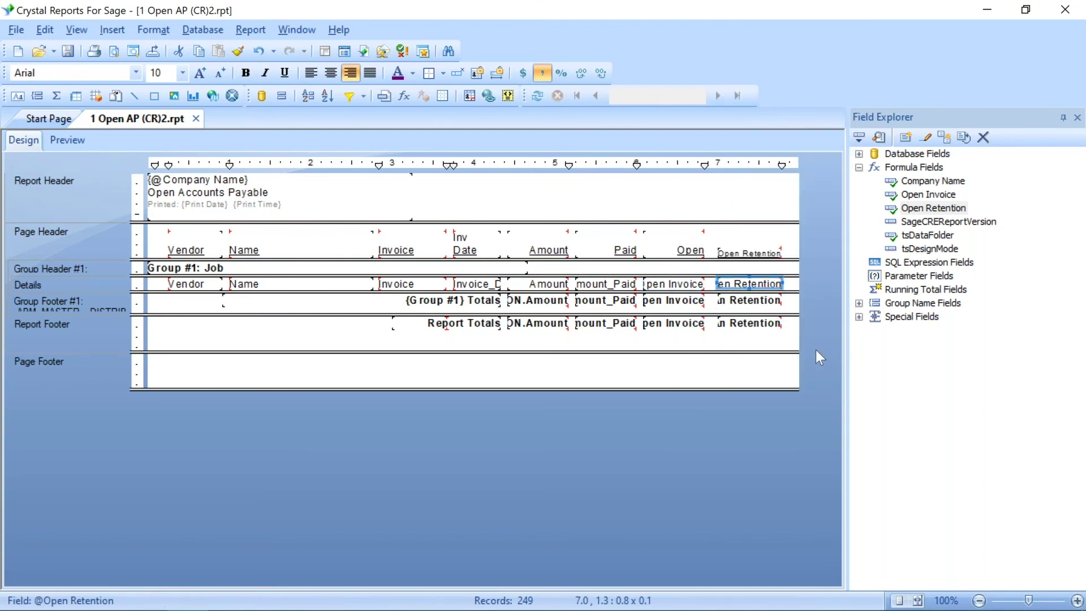
Copy the Open heading's formatting to the Open Retention heading in the Page Header with Format Painter
click(781, 358)
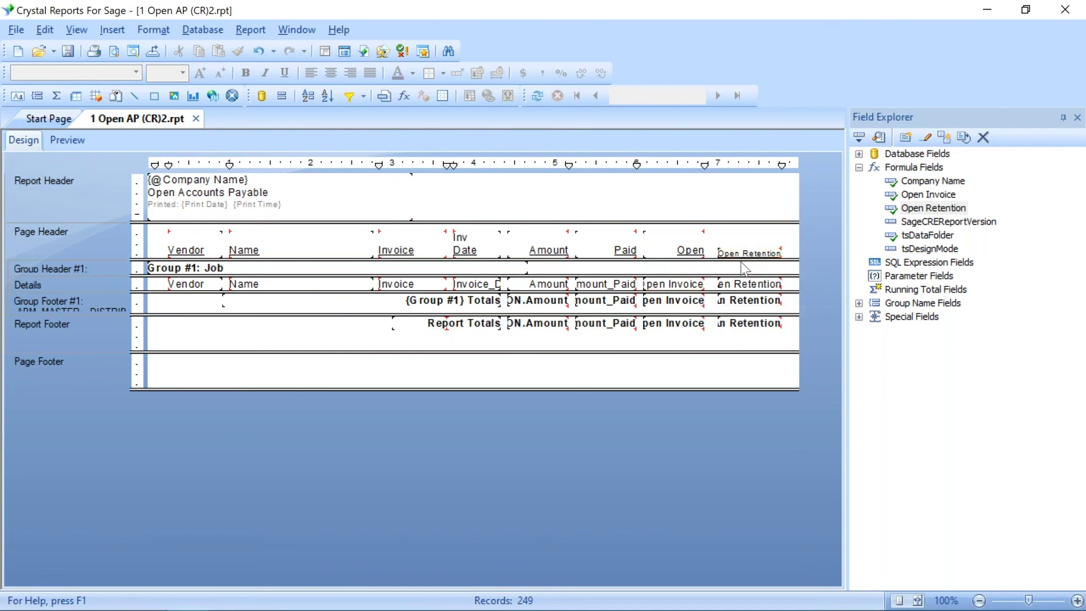
right_click(692, 252)
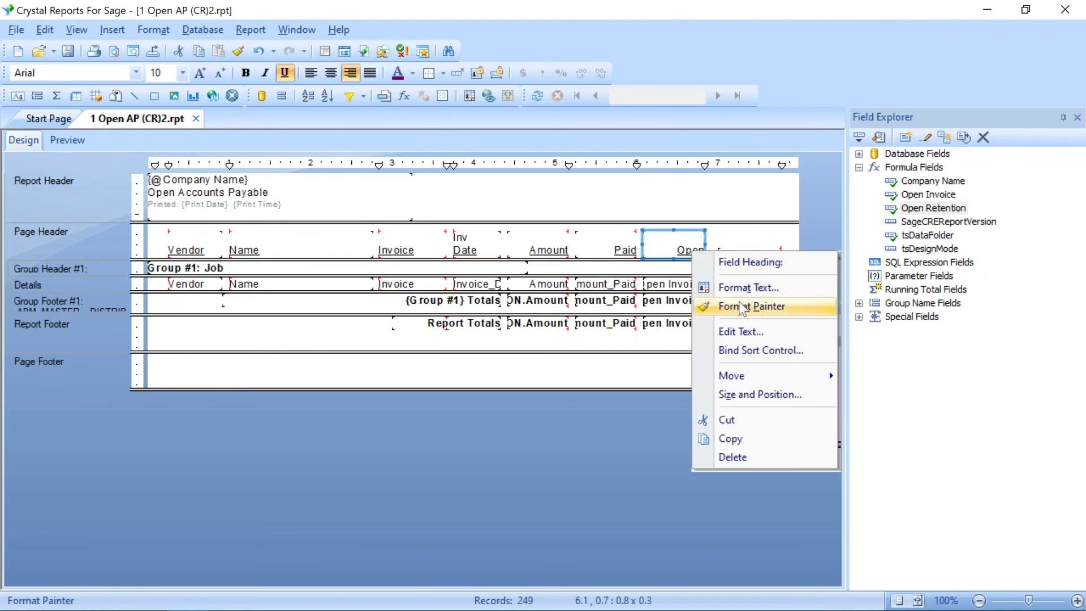
click(743, 306)
click(733, 253)
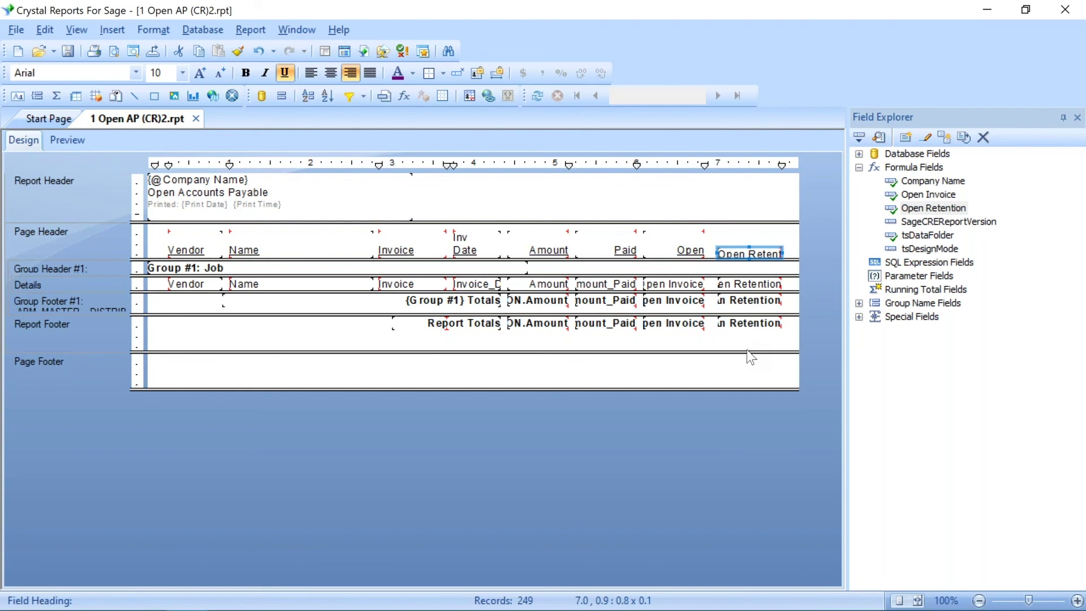
Break the Open Retention heading in the Page Header into two lines, with Open above Retention
double_click(740, 258)
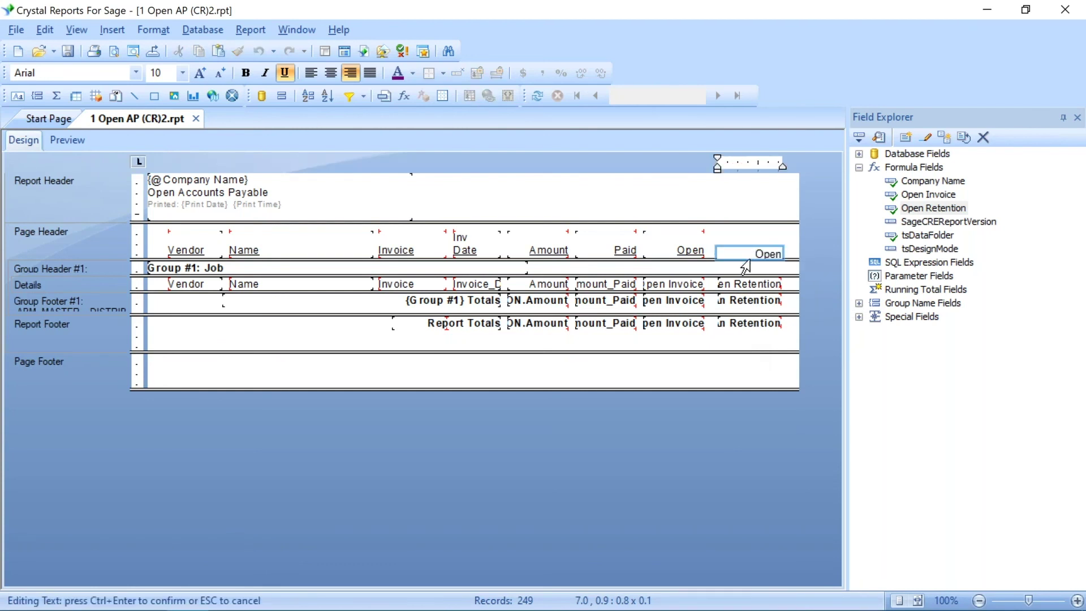
key(BackSpace)
key(BackSpace)
key(BackSpace)
key(BackSpace)
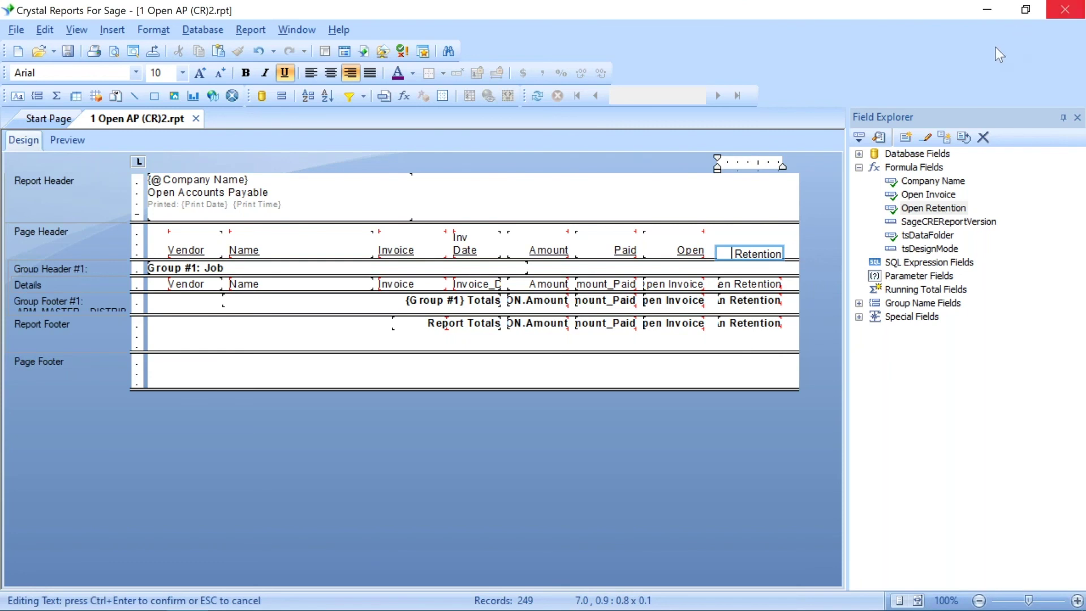
click(684, 347)
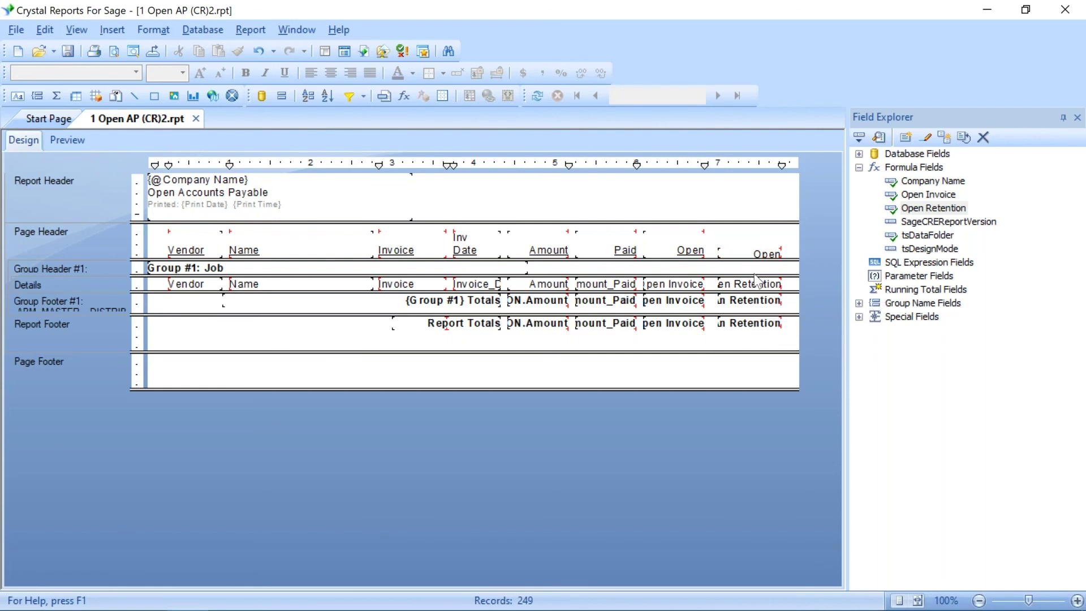
Make the Open Retention heading the same height as the Open heading in the Page Header
click(767, 255)
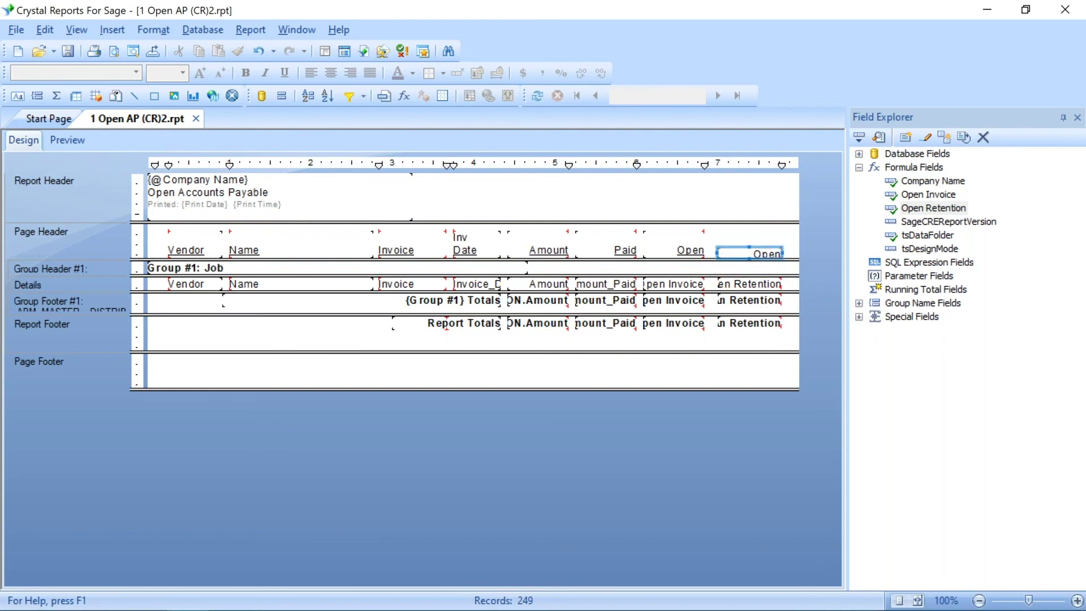
ctrl+click(703, 256)
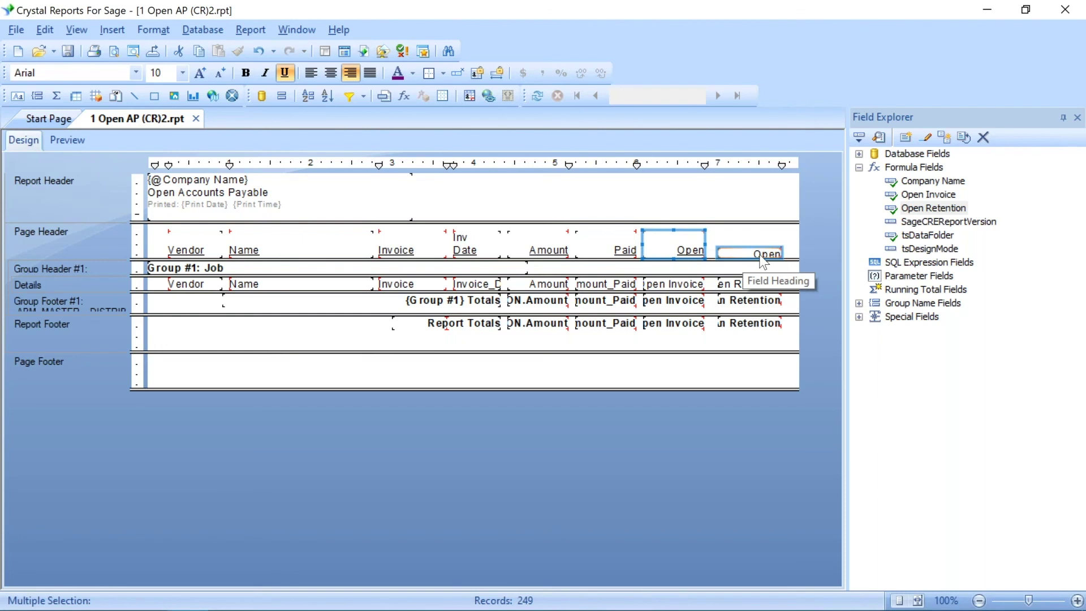
right_click(684, 248)
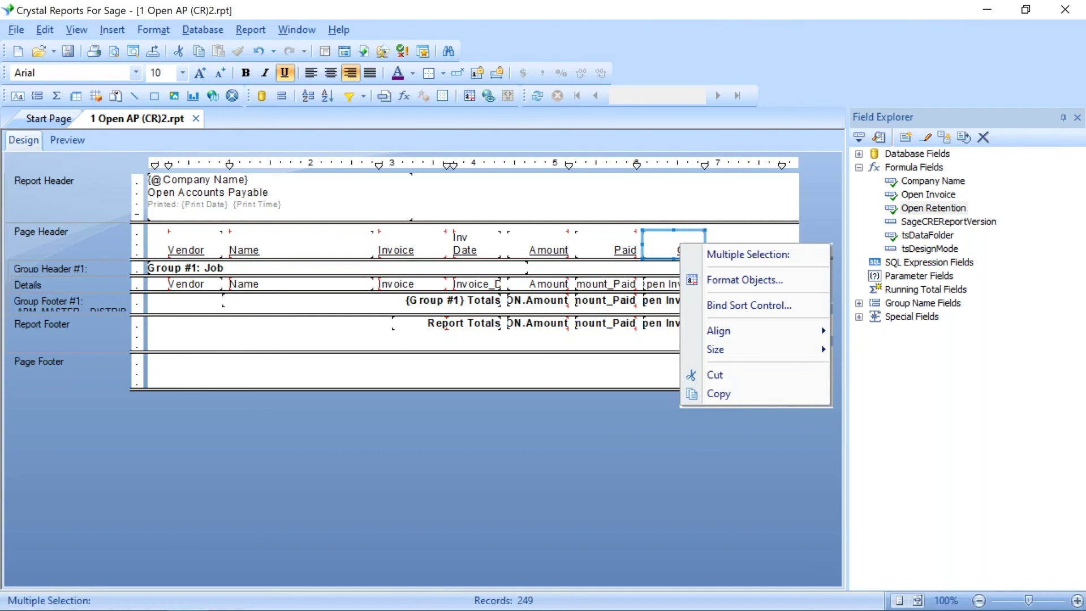
mouse_move(742, 347)
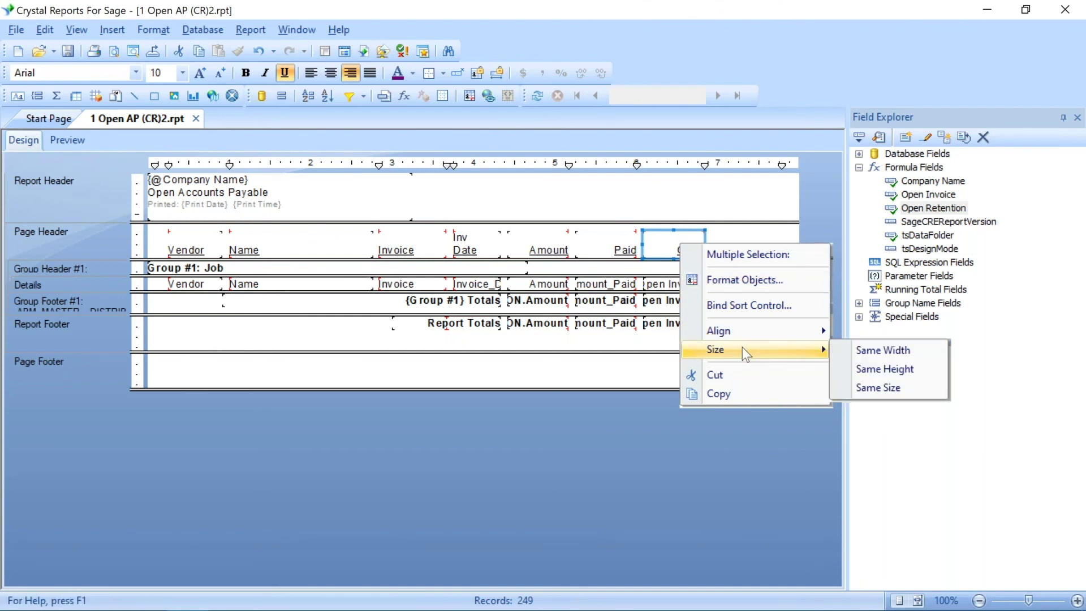
click(862, 370)
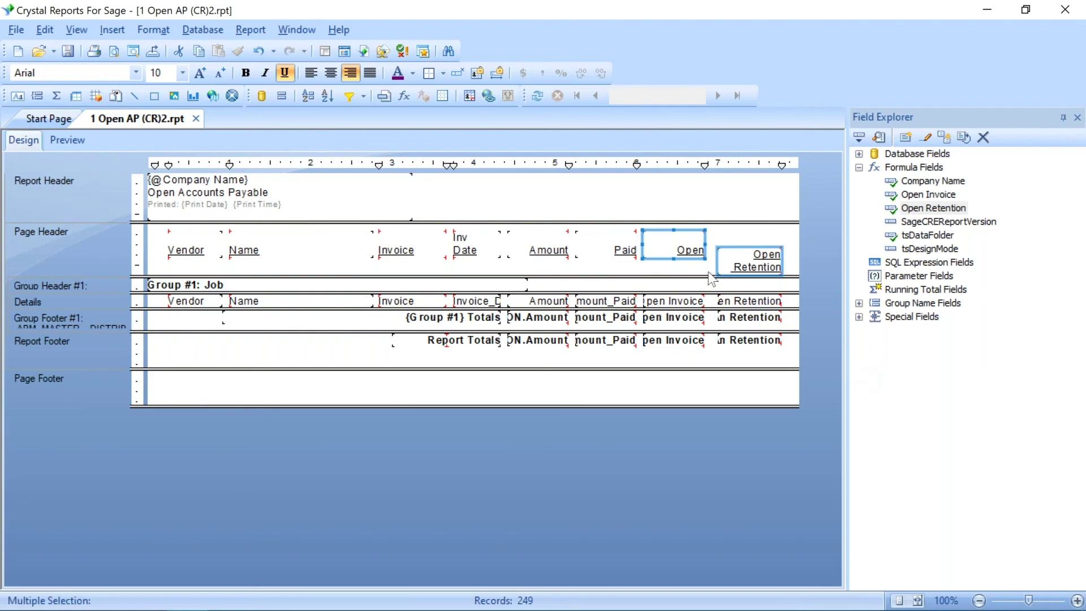
Align the tops of the Open and Open Retention headings and shrink the Page Header section to fit them
right_click(686, 250)
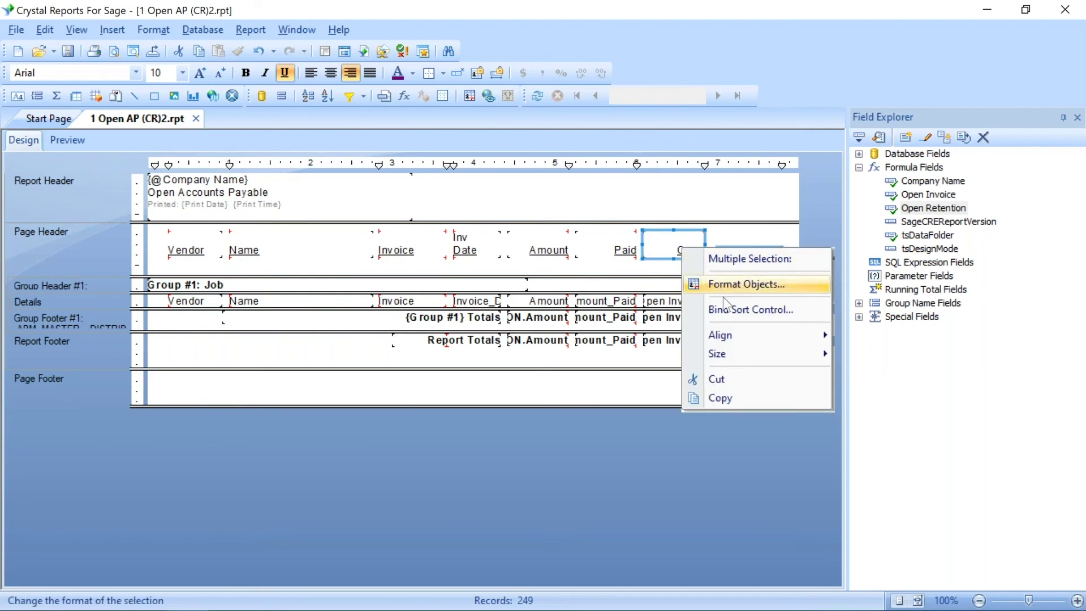
mouse_move(769, 337)
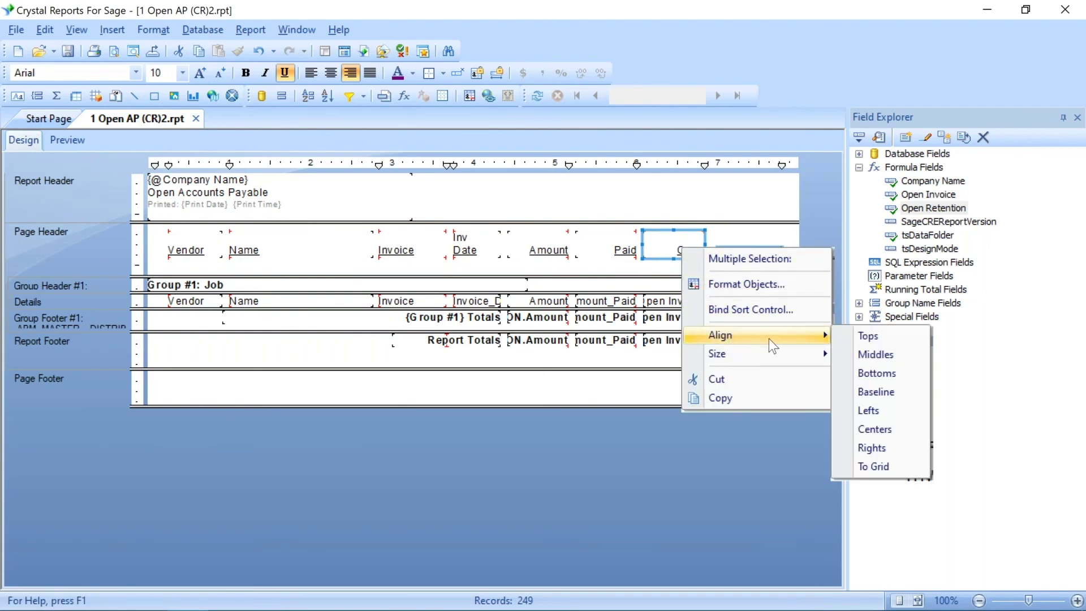
click(866, 336)
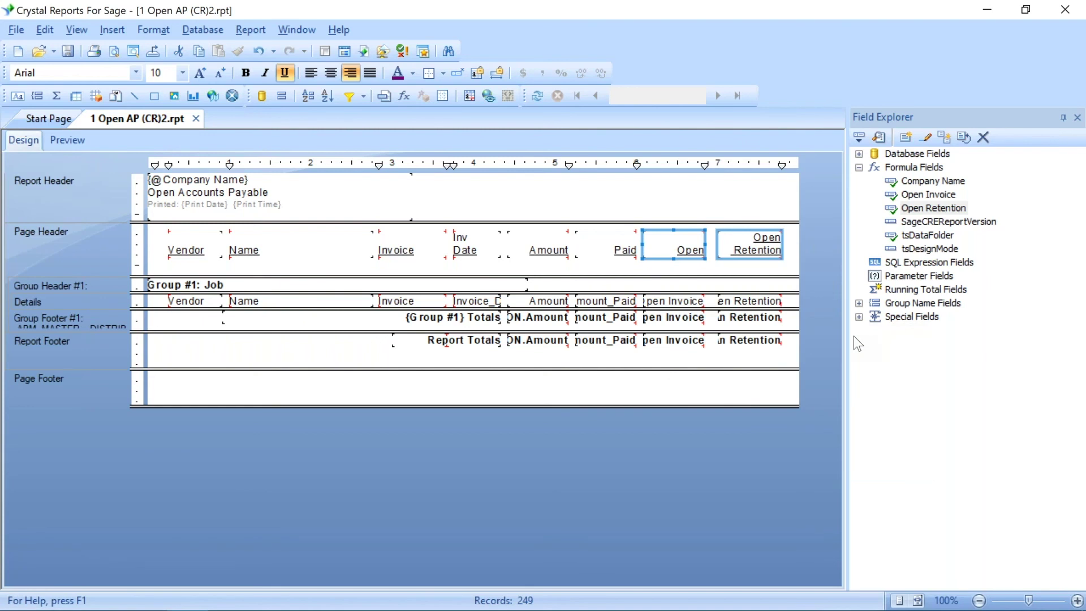
drag(146, 276, 145, 260)
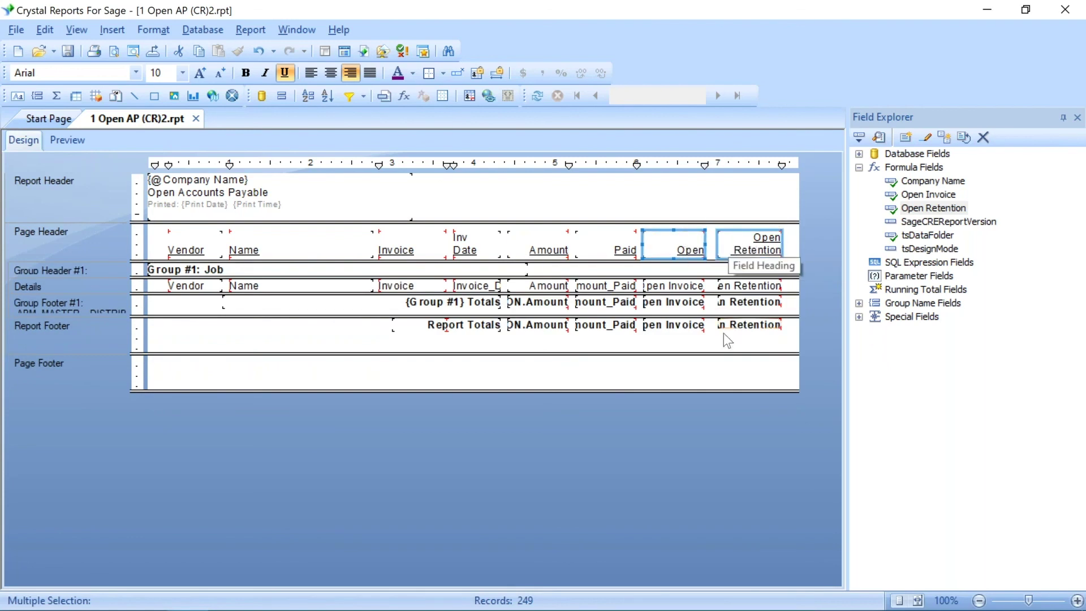
click(729, 368)
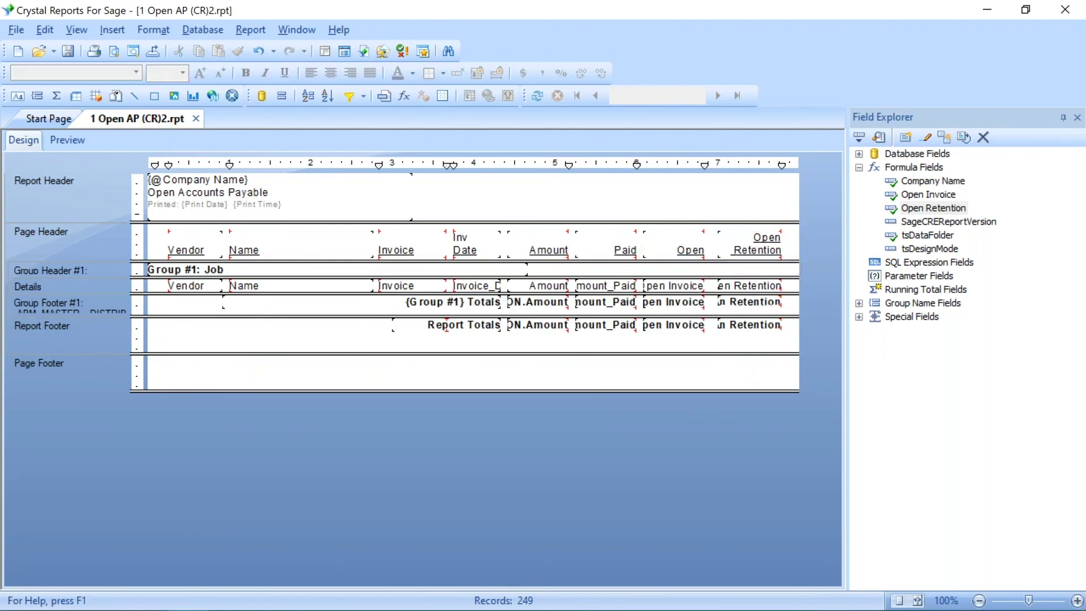
Remove the underline from the word Open in the two-line Open Retention heading
click(769, 256)
double_click(768, 243)
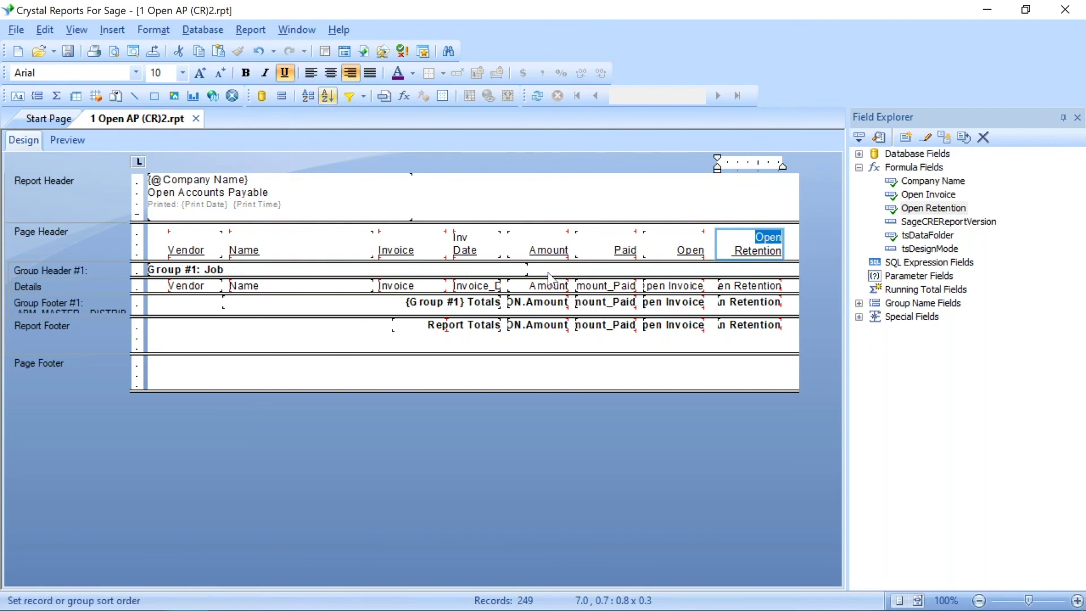
click(693, 369)
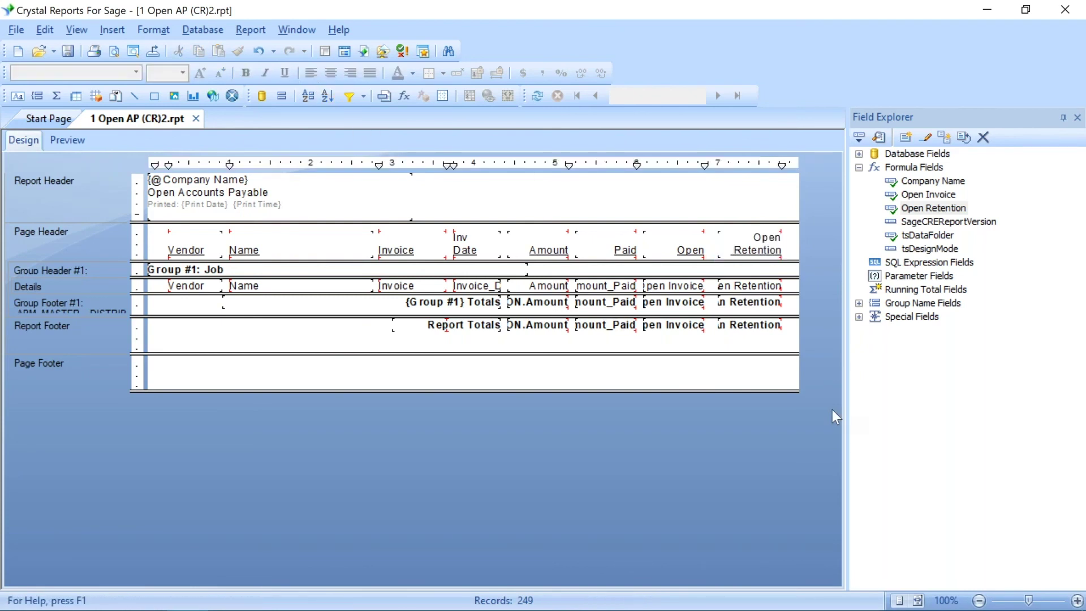
Preview the report, check the Open Retention column around the Job 03-001 group, and save the report
click(63, 140)
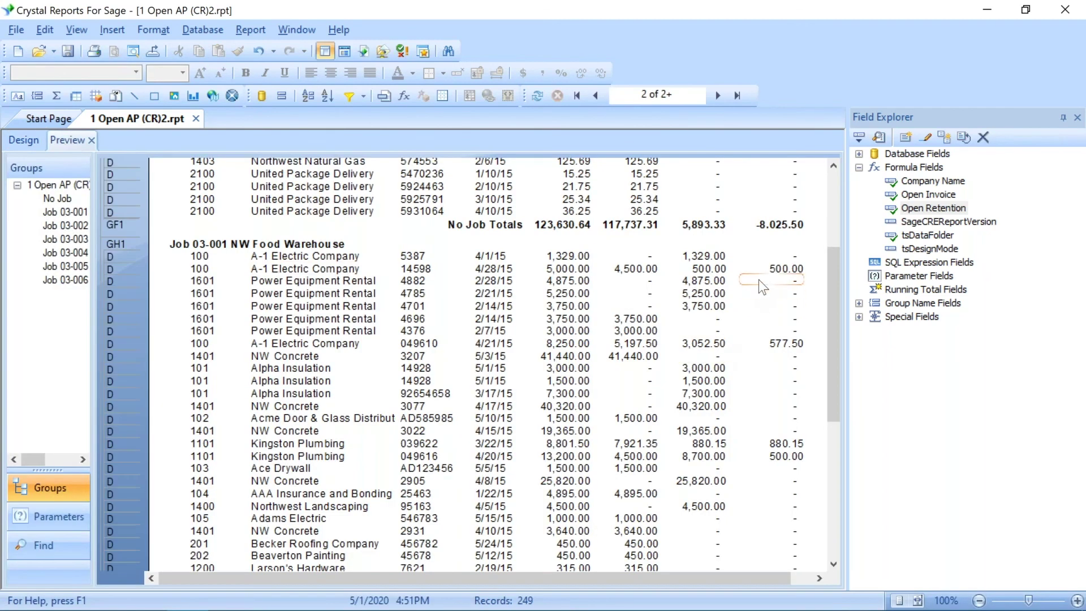
drag(840, 311, 848, 352)
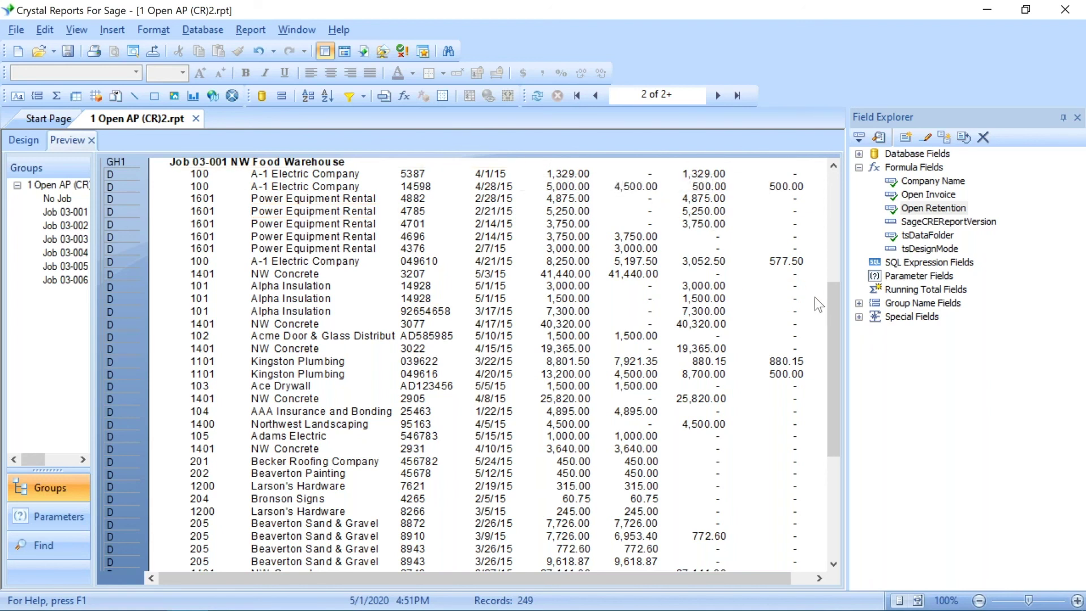
scroll(824, 280, up, 2)
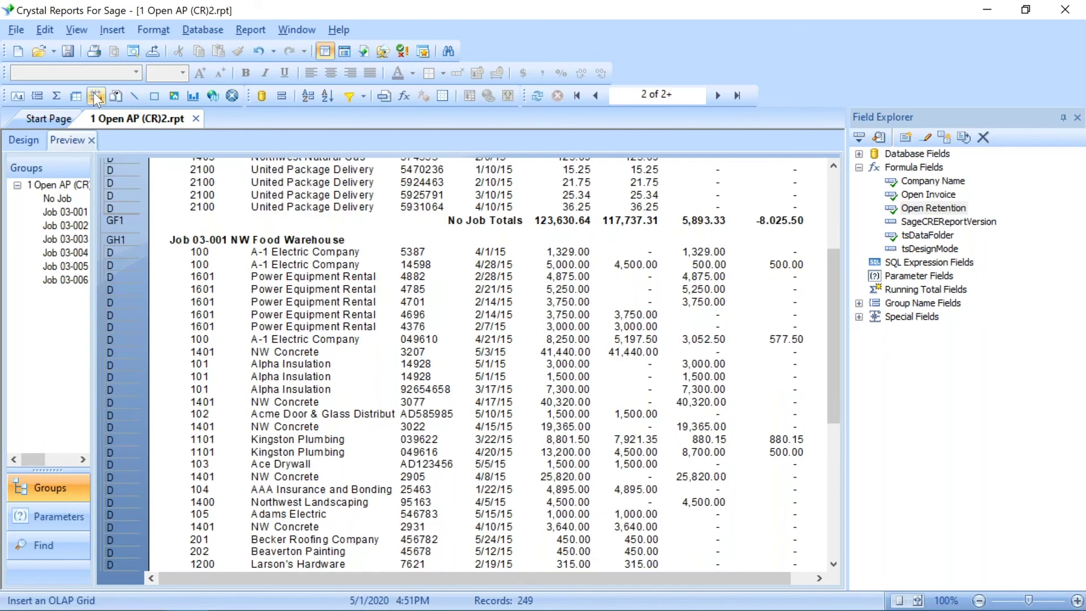
click(69, 52)
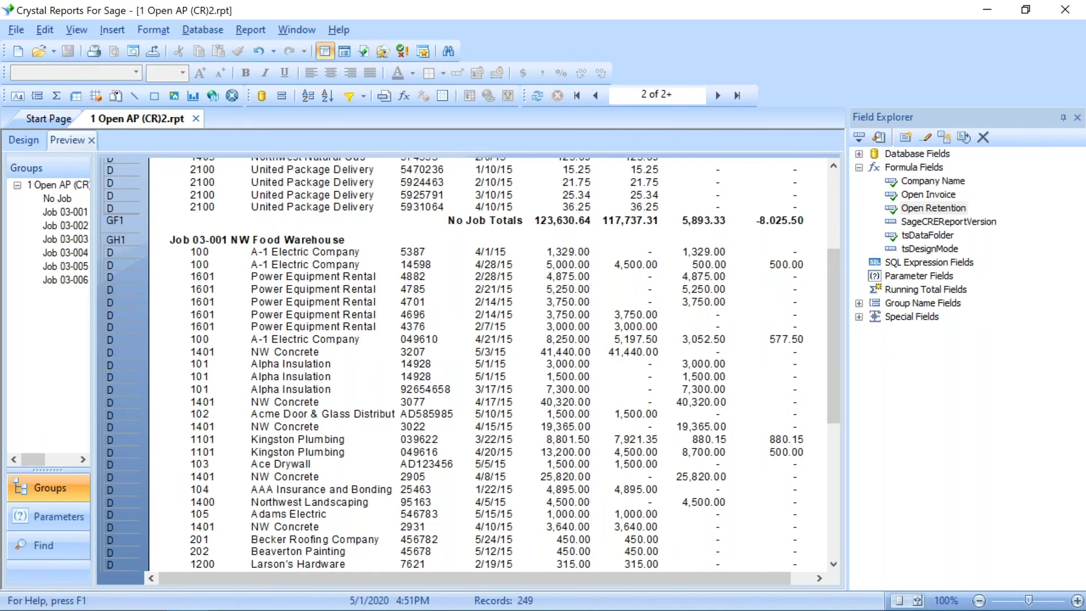
Switch to Sage 300 Accounts Payable and start a new report entry in the Reports Manager
mouse_move(227, 608)
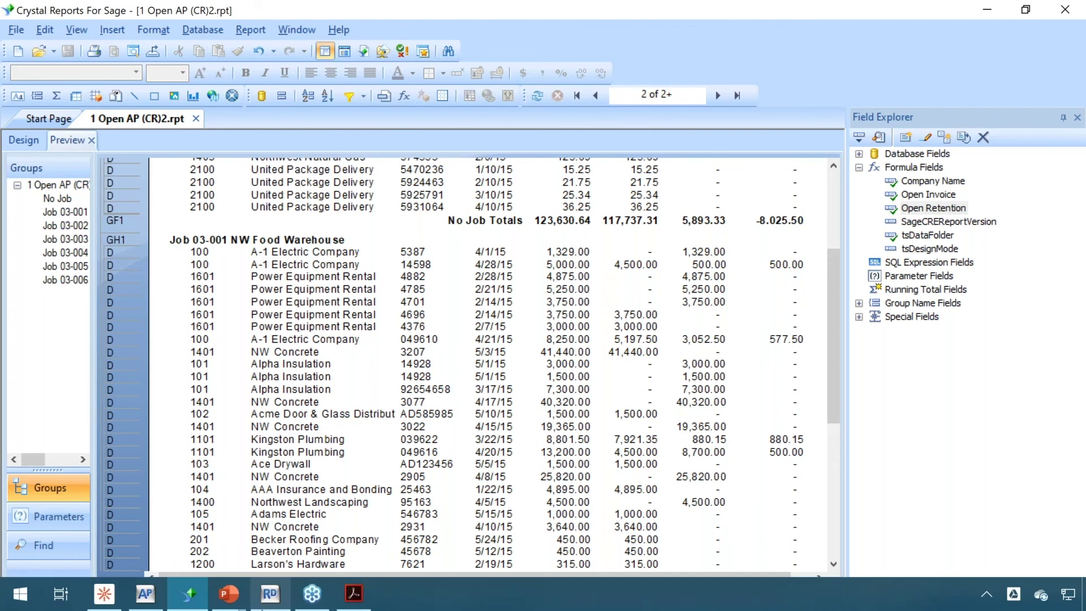
click(146, 594)
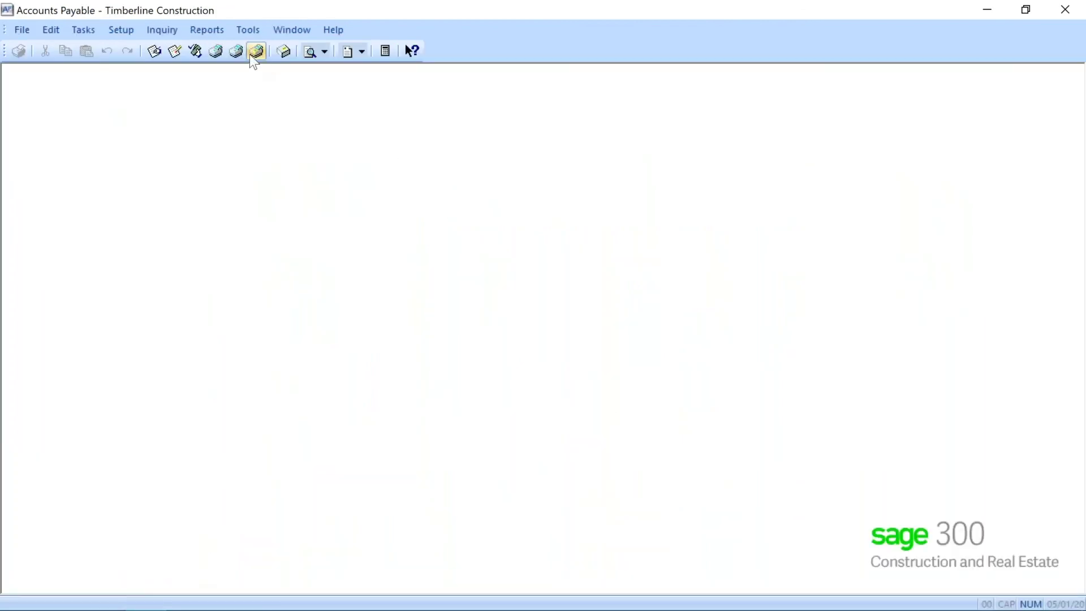
click(209, 31)
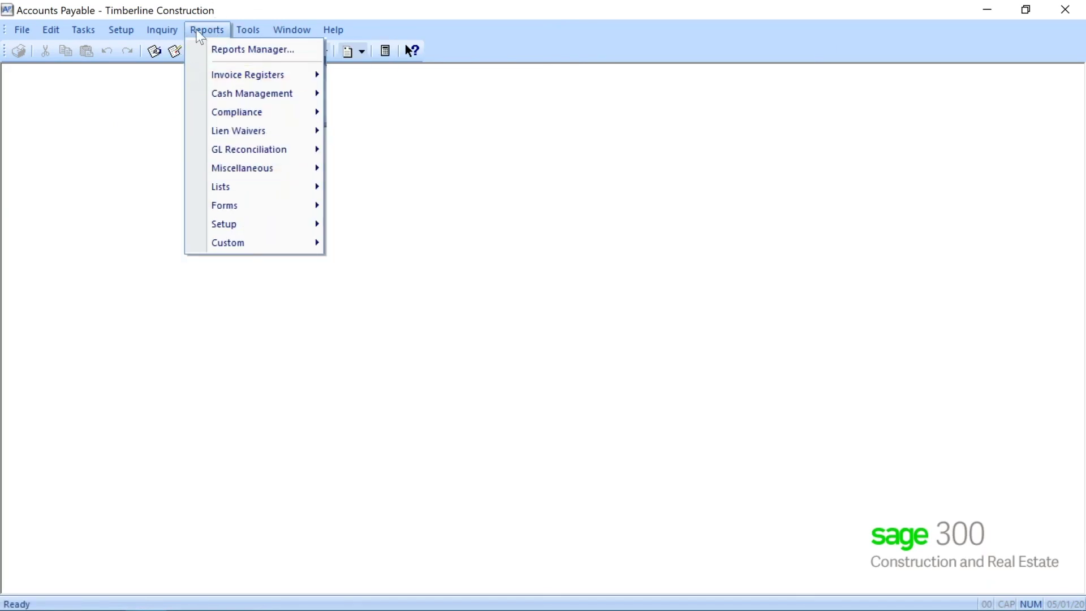
mouse_move(305, 243)
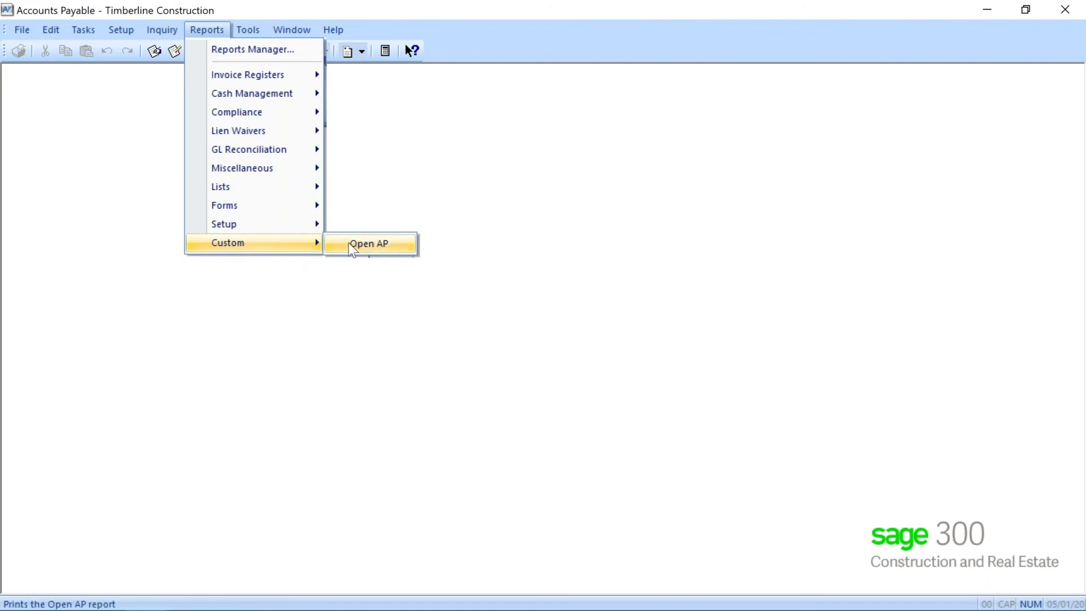
click(228, 52)
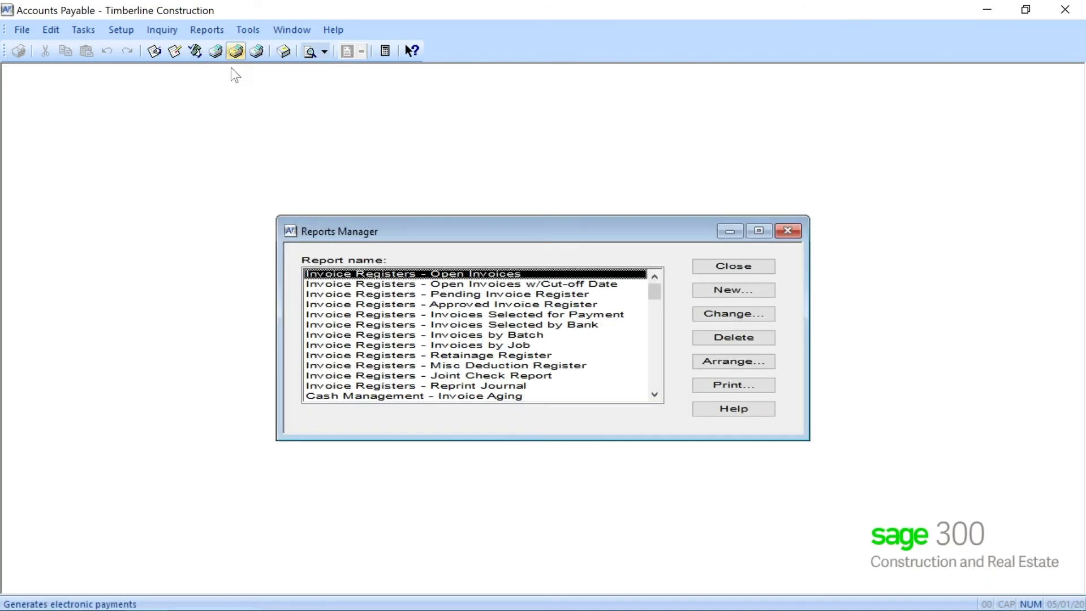
click(719, 292)
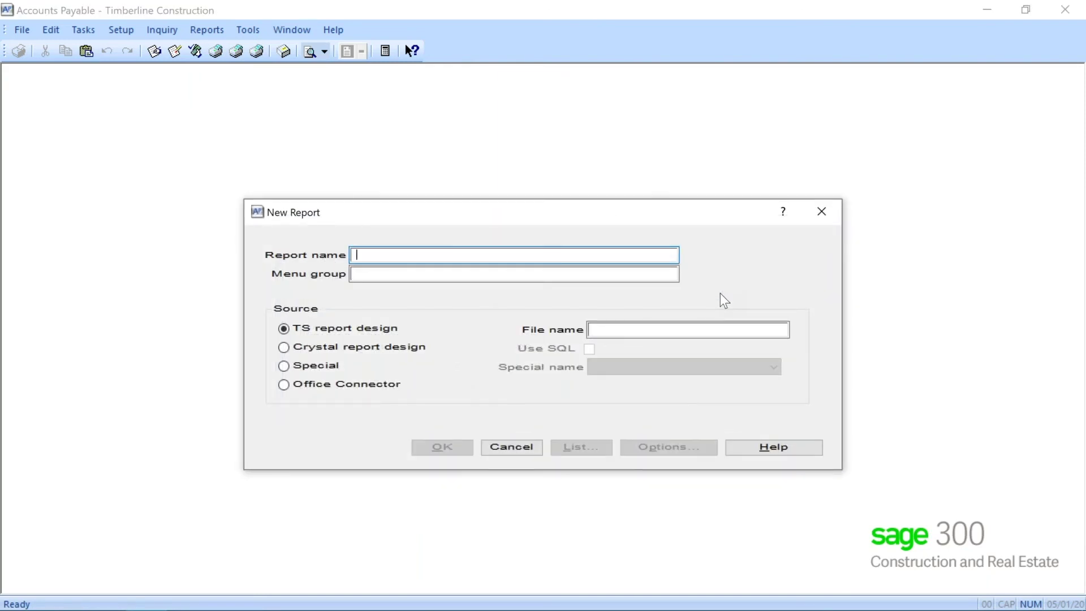
Name the new report AP Open Inv w Ret, set its menu group to Test, and choose Crystal report design as the source
text(AP Open Inv w Ret)
click(507, 274)
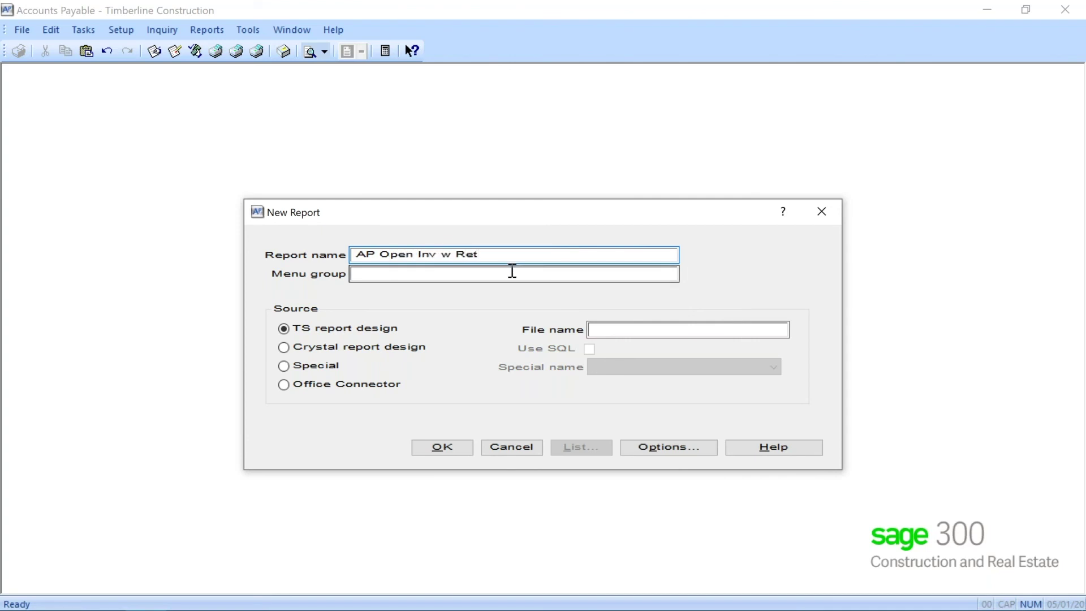
text(Test)
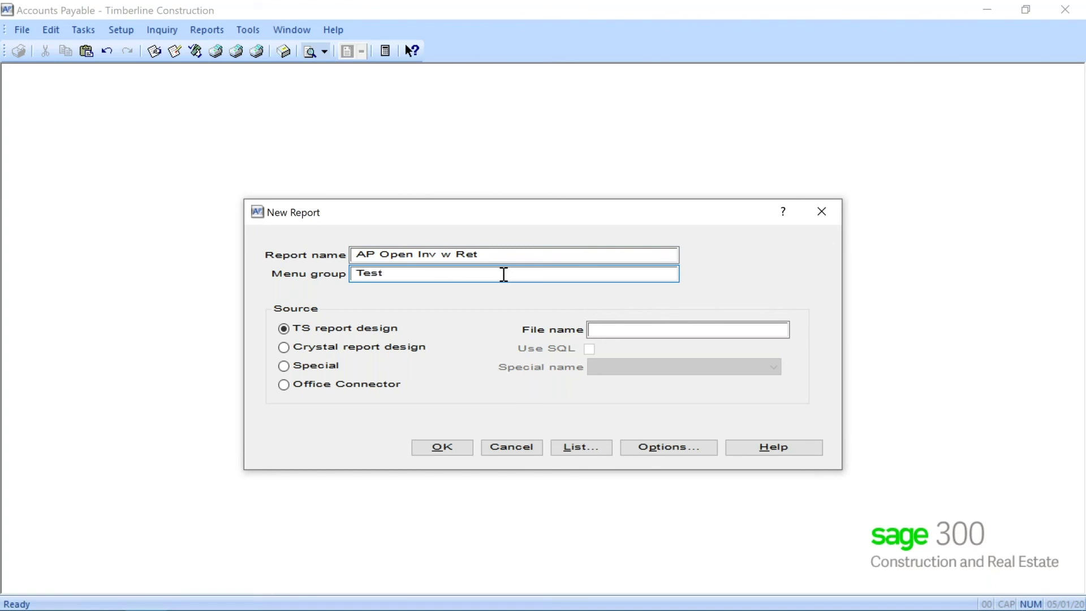
key(Tab)
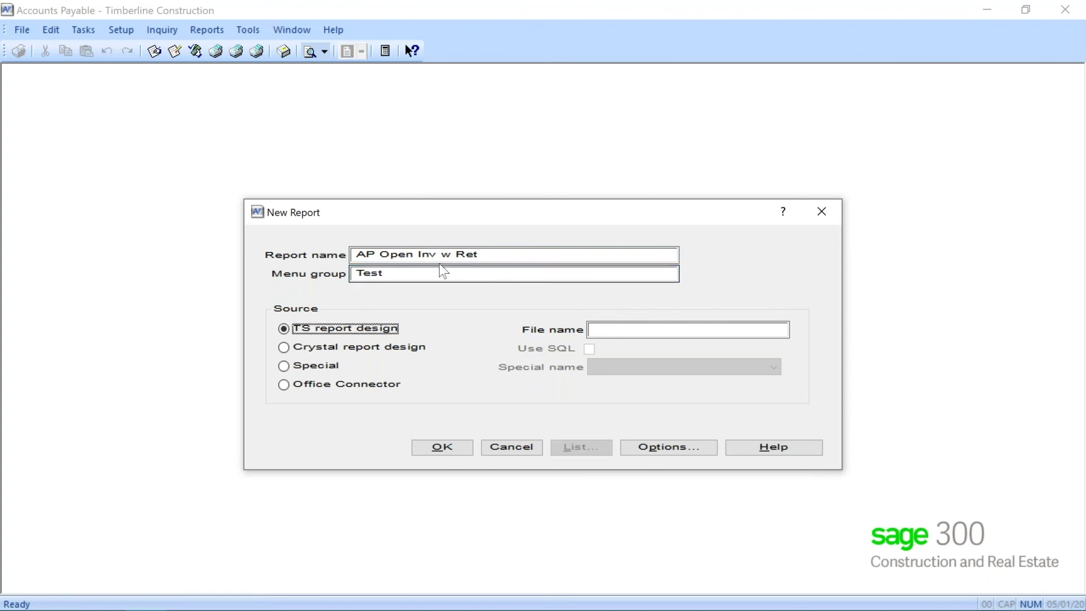
click(331, 346)
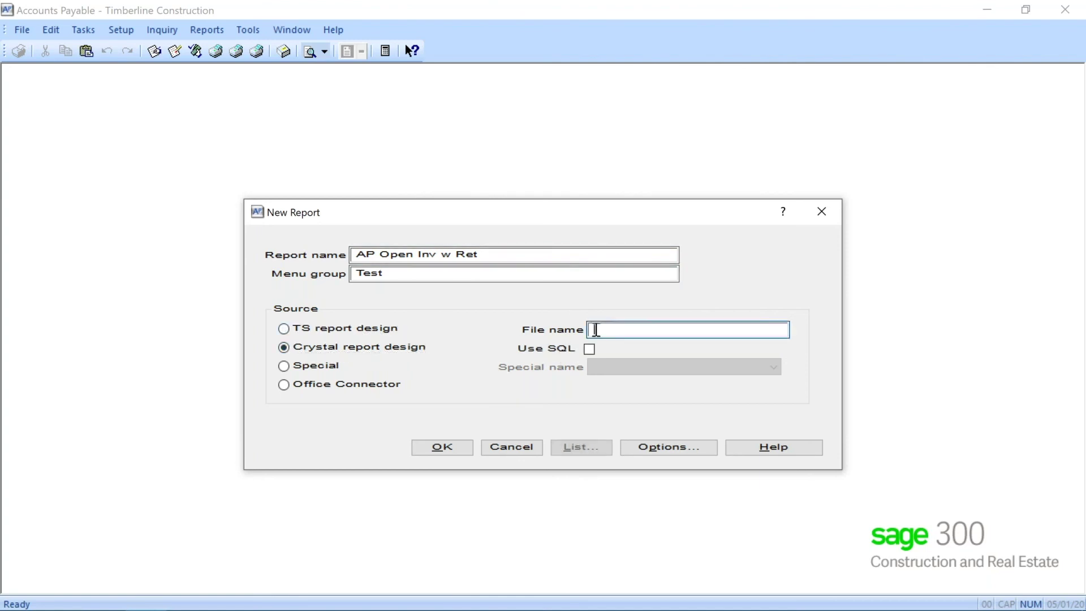
Assign the Open AP (CR)2.rpt file from the Desktop as the report design and save the new report entry
click(589, 444)
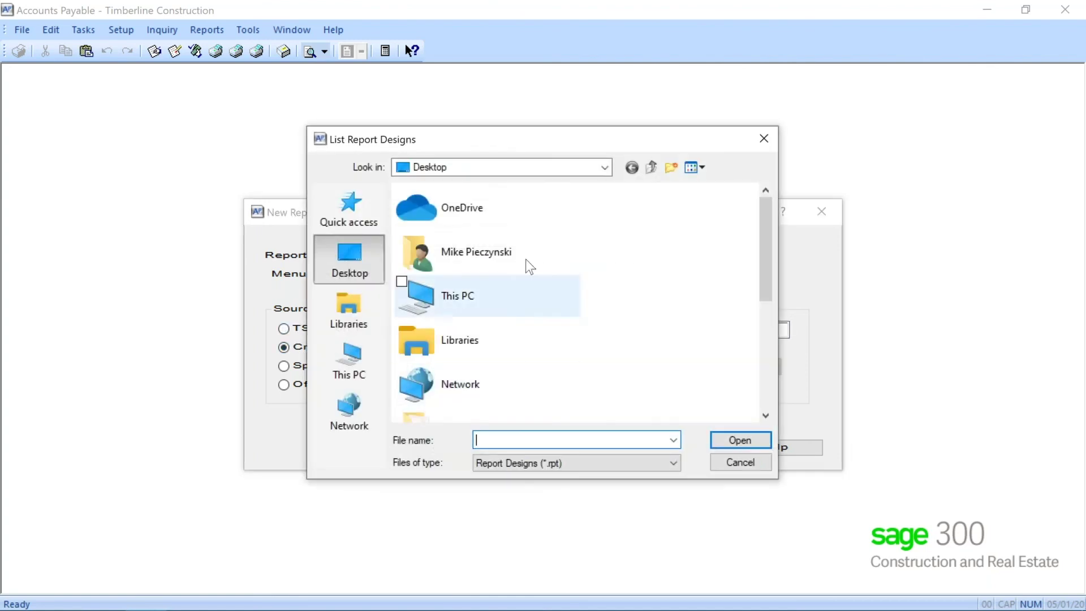
drag(767, 286, 769, 392)
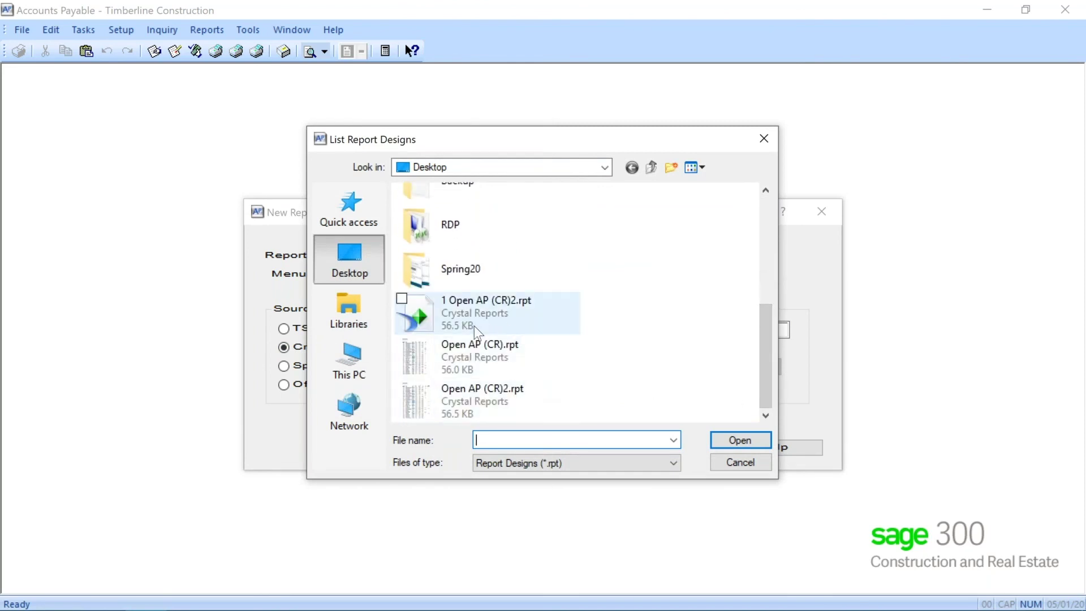
click(505, 396)
click(731, 446)
click(449, 450)
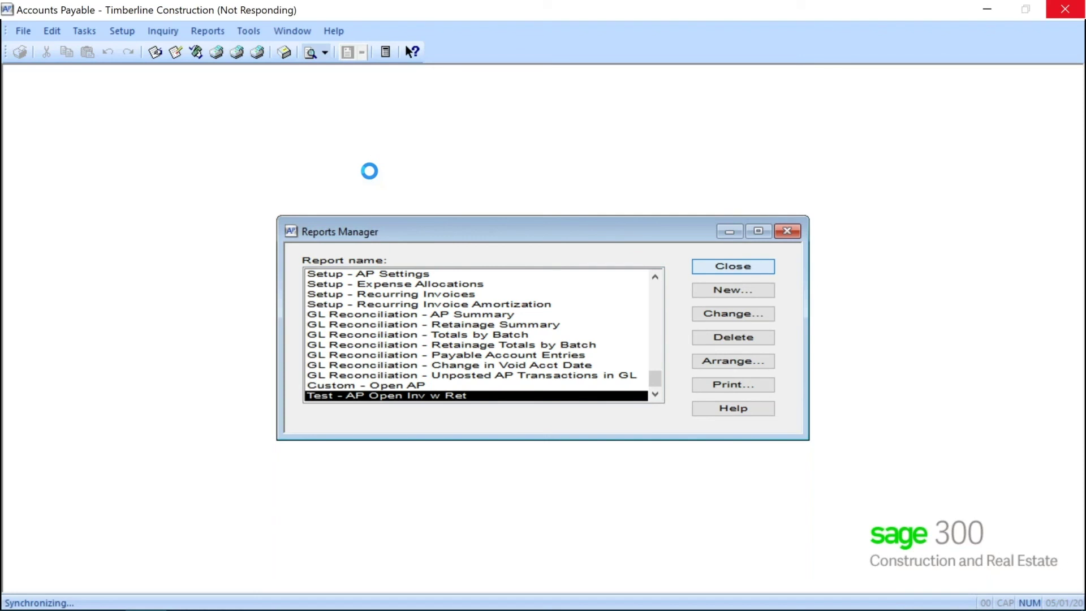
Run the AP Open Inv w Ret report from the Test report group and open its print preview
click(215, 27)
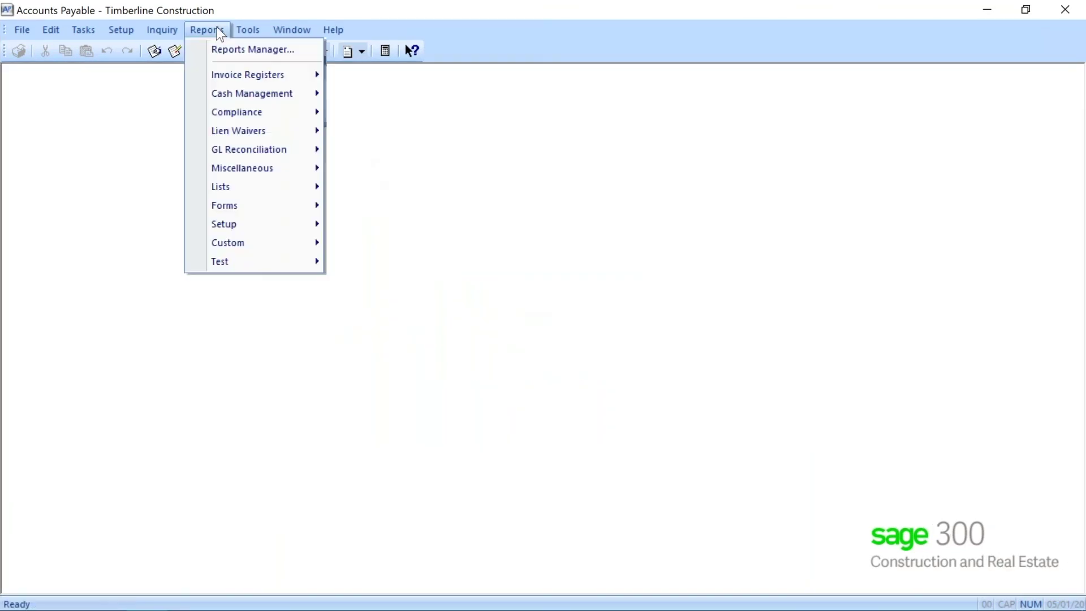
mouse_move(239, 261)
click(351, 264)
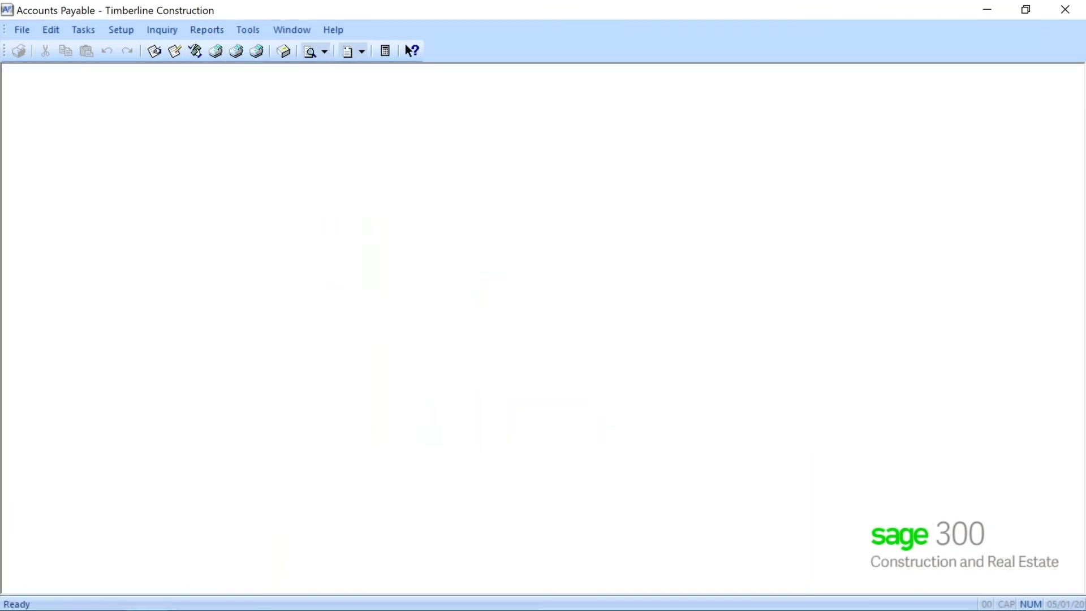
click(682, 381)
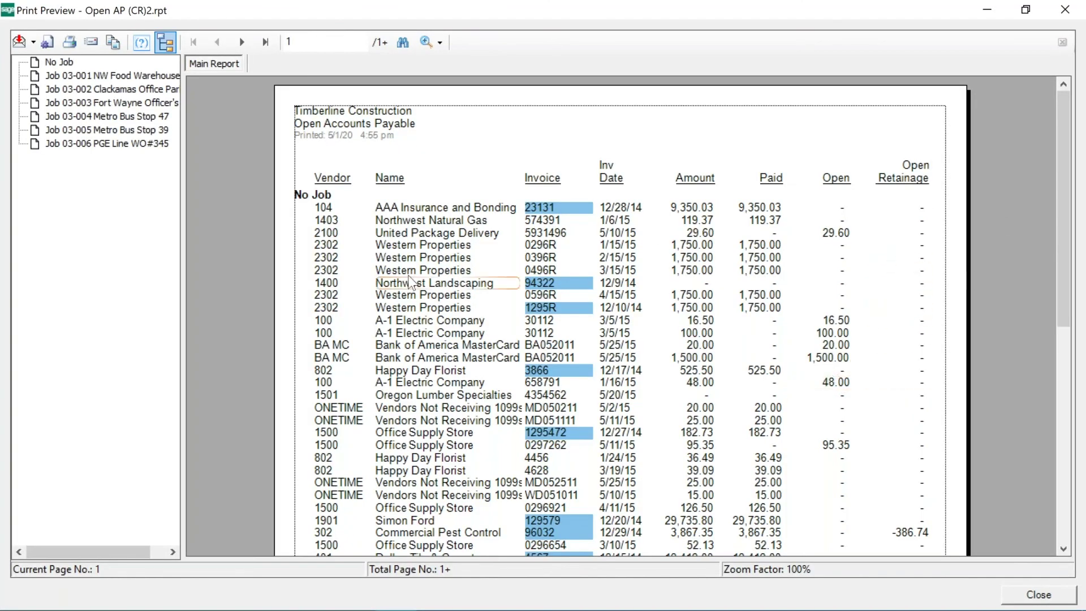
Examine the Open Retainage column for the Job 03-001 NW Food Warehouse group in the preview and close the report
click(146, 78)
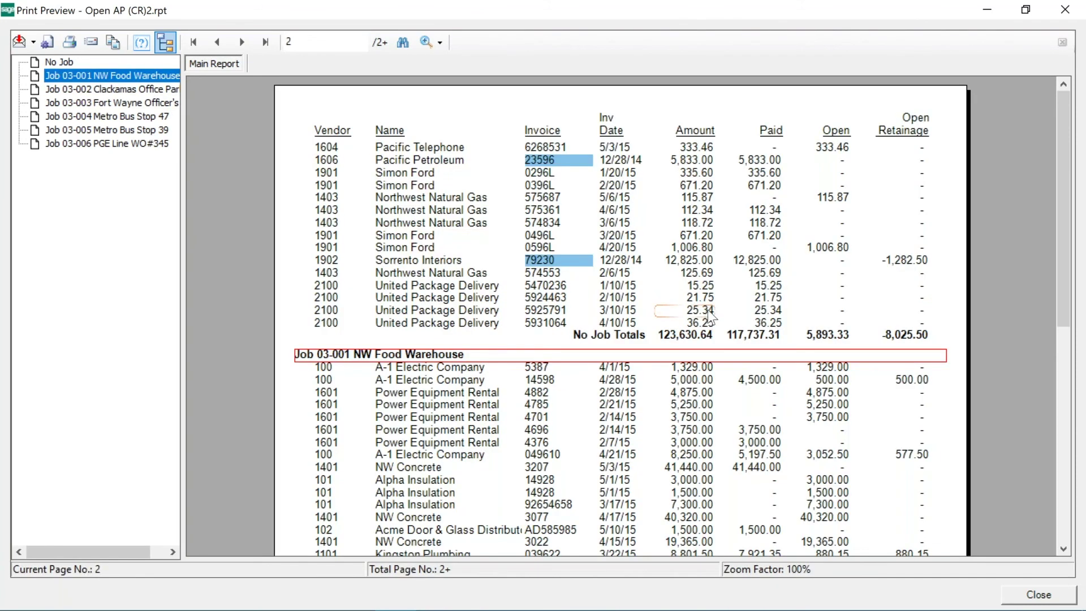
scroll(854, 375, down, 5)
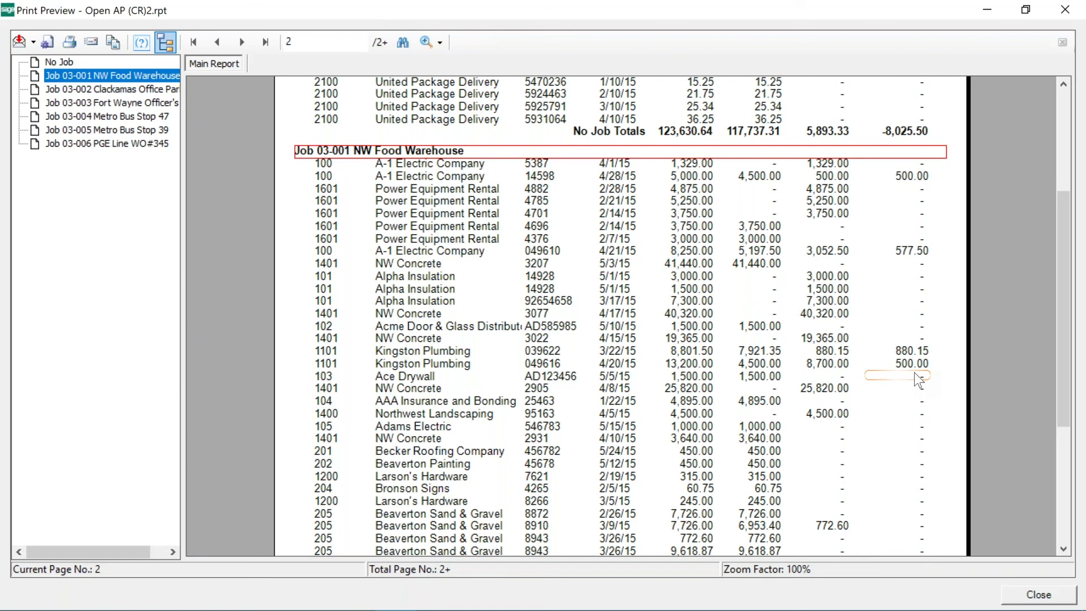
click(1066, 10)
click(489, 375)
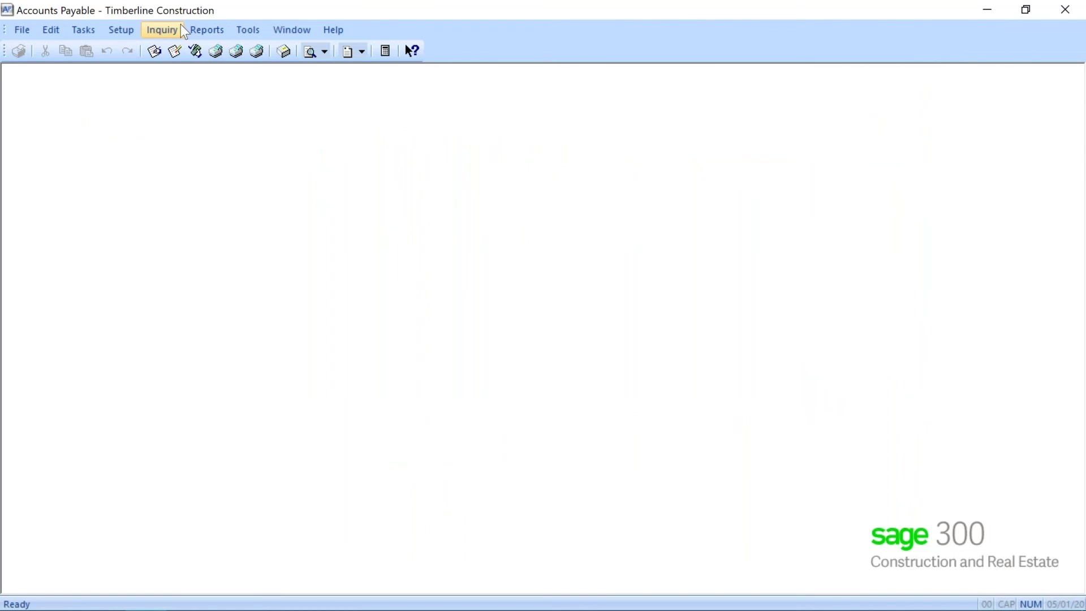
Find the Test - AP Open Inv w Ret entry in the Reports Manager and open it for changes
click(209, 30)
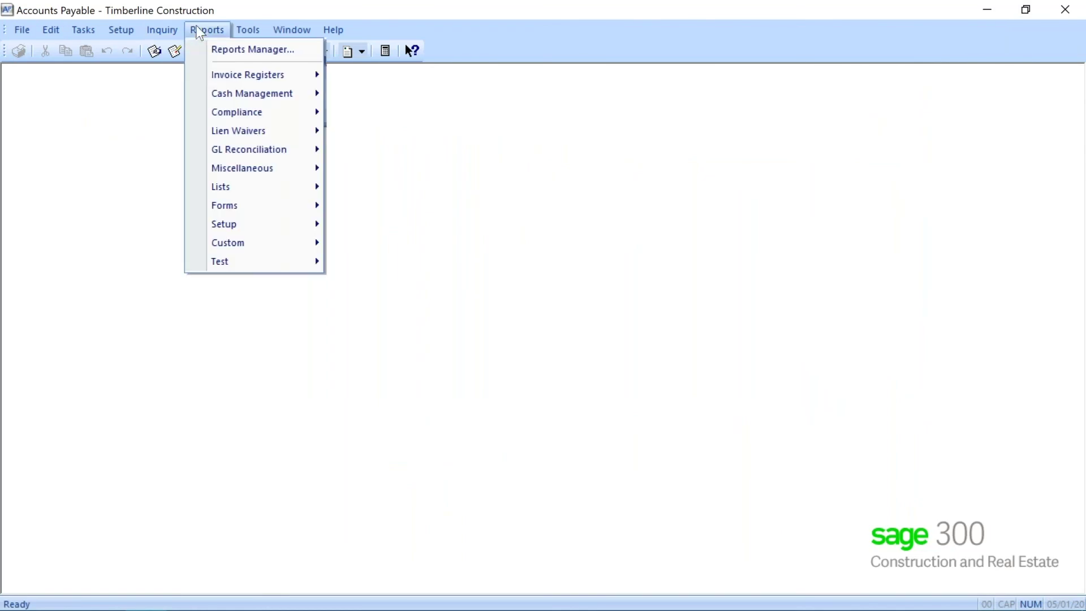
click(238, 49)
drag(652, 285, 640, 382)
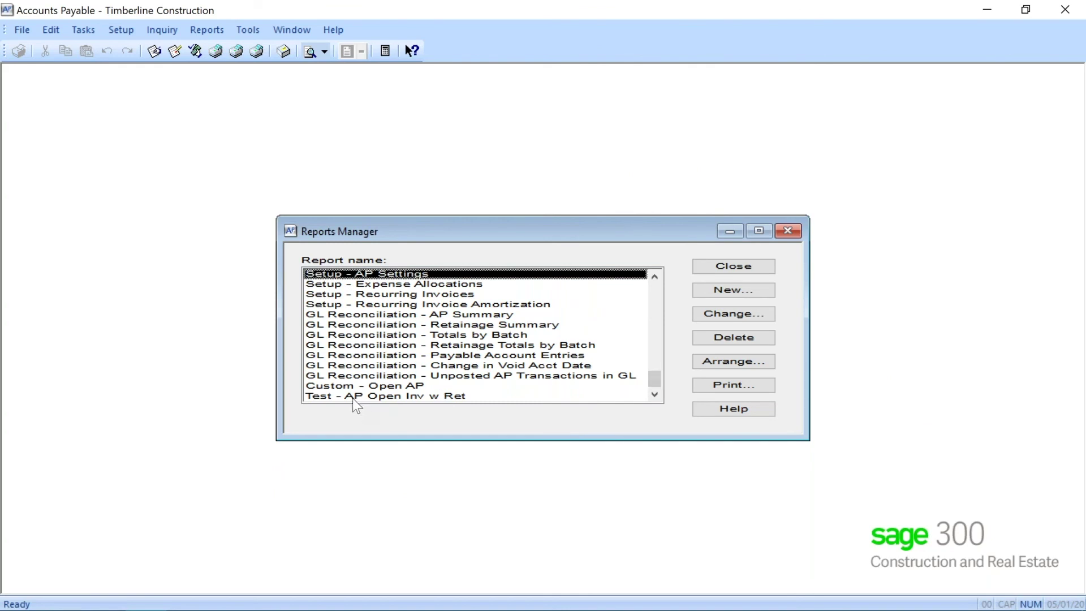
double_click(435, 398)
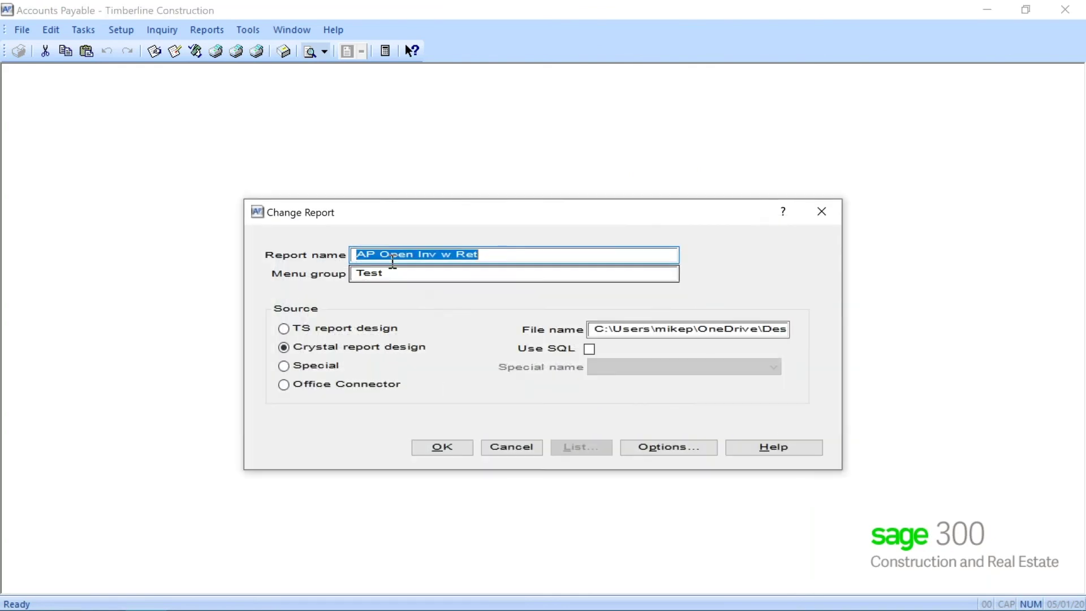
Review the available menu groups for the report entry, cancel the change and close the Reports Manager
click(373, 275)
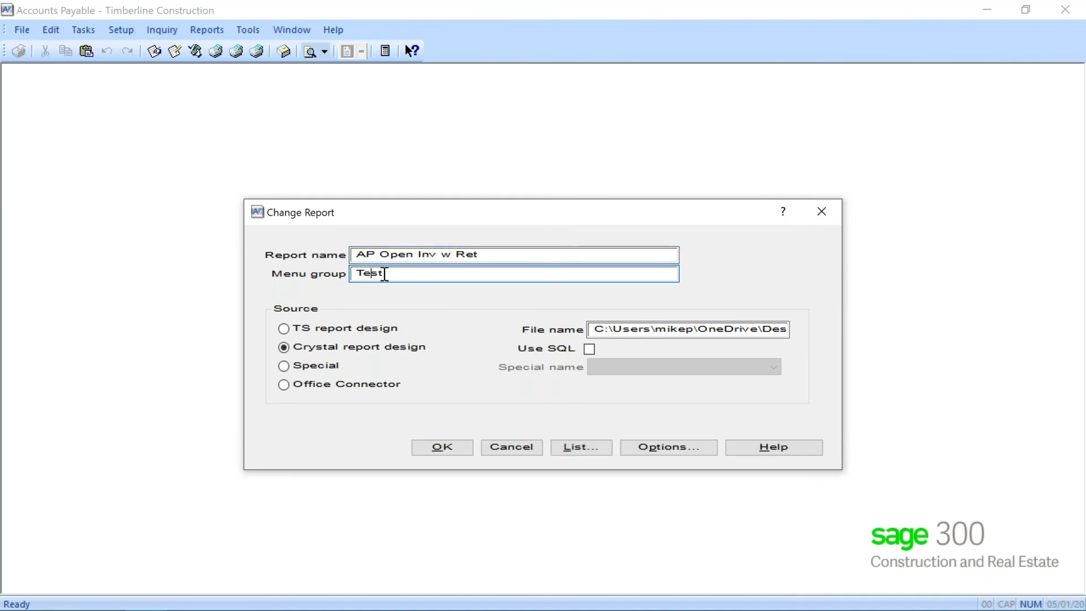
click(580, 447)
click(535, 413)
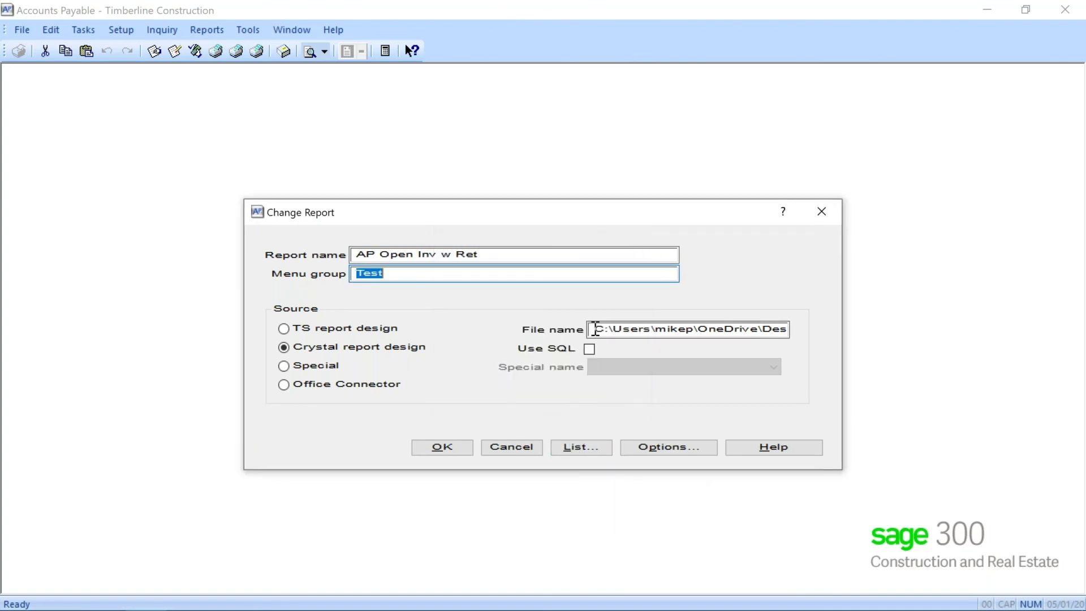
click(512, 448)
click(710, 272)
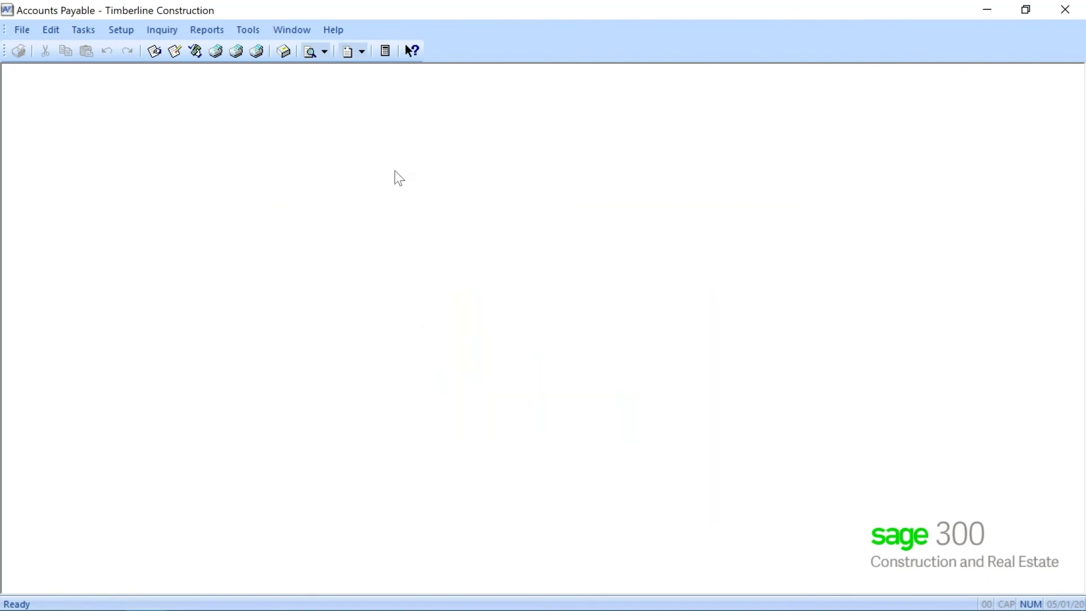
Check the Test group of the Accounts Payable reports for the AP Open Inv w Ret report
click(211, 34)
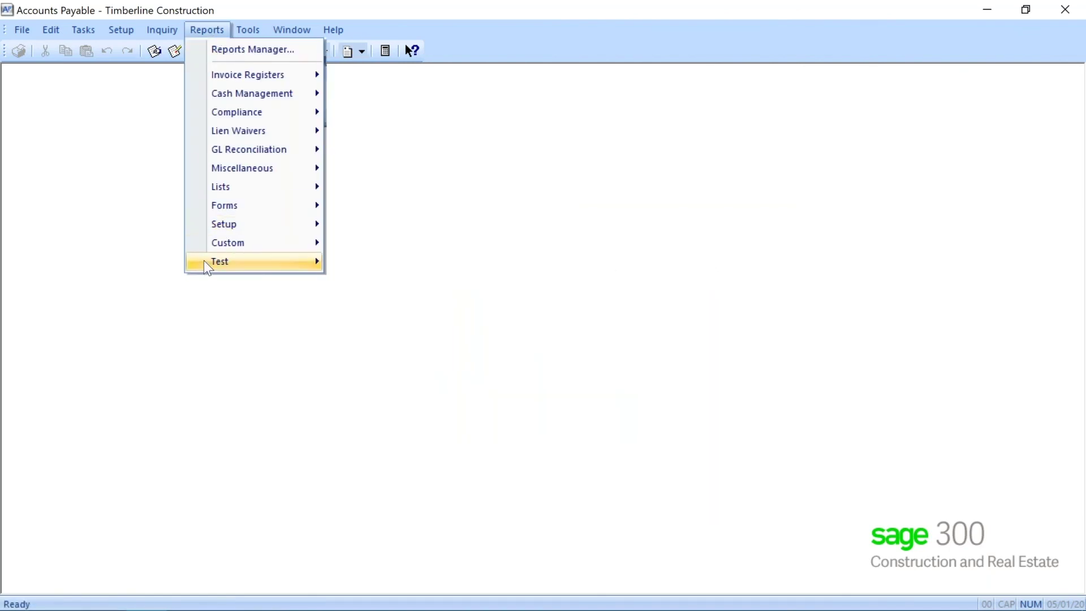
mouse_move(253, 271)
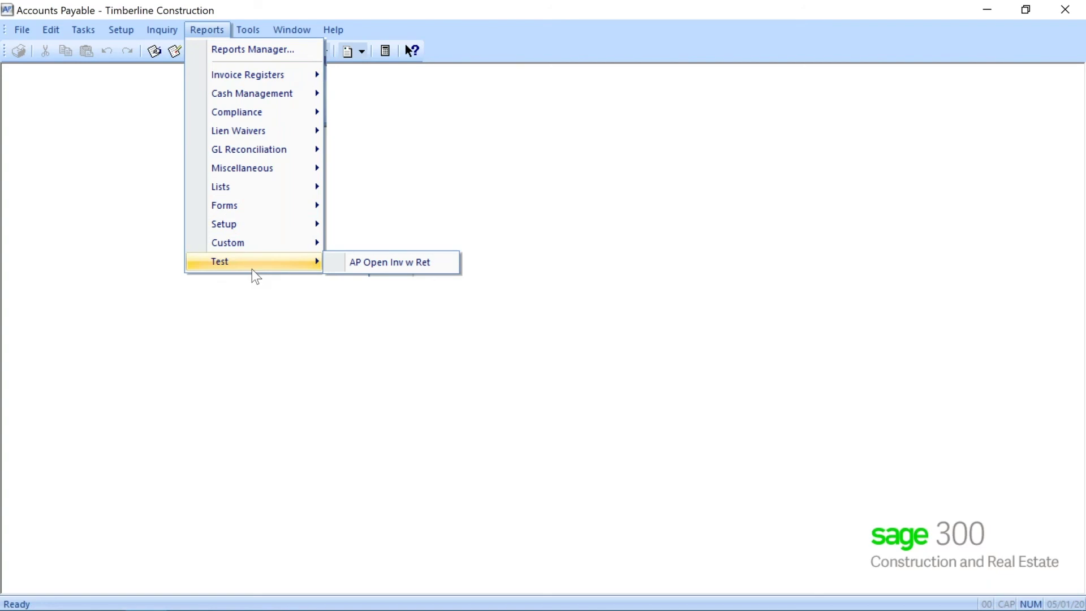
click(368, 433)
Switch to the PowerPoint slide show and advance to the Modify Existing Report Design slide covering Crystal's report tabs, sections and field explorer
mouse_move(378, 609)
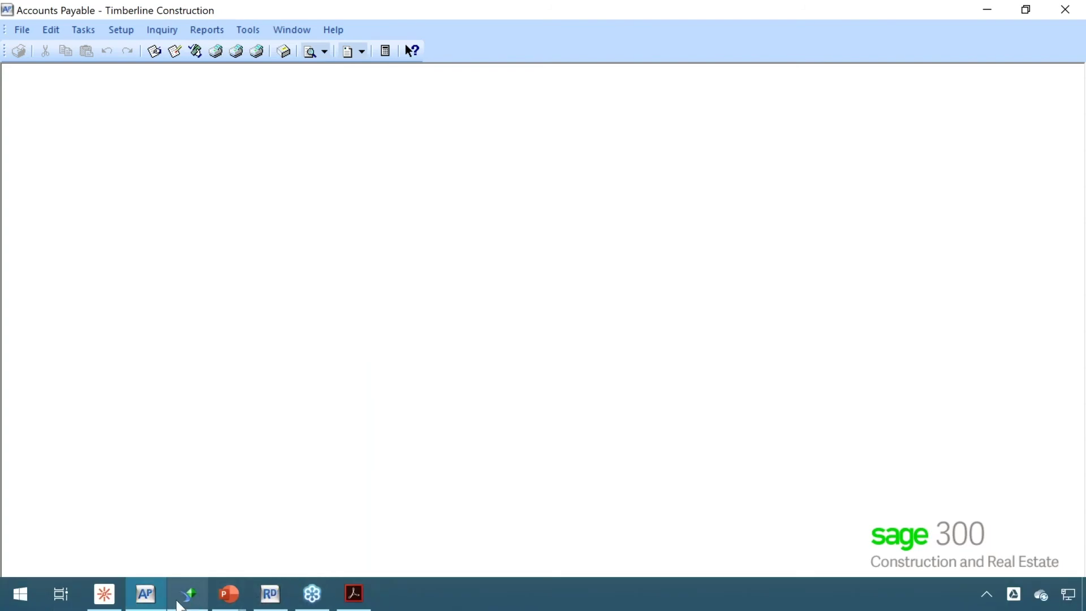
click(309, 600)
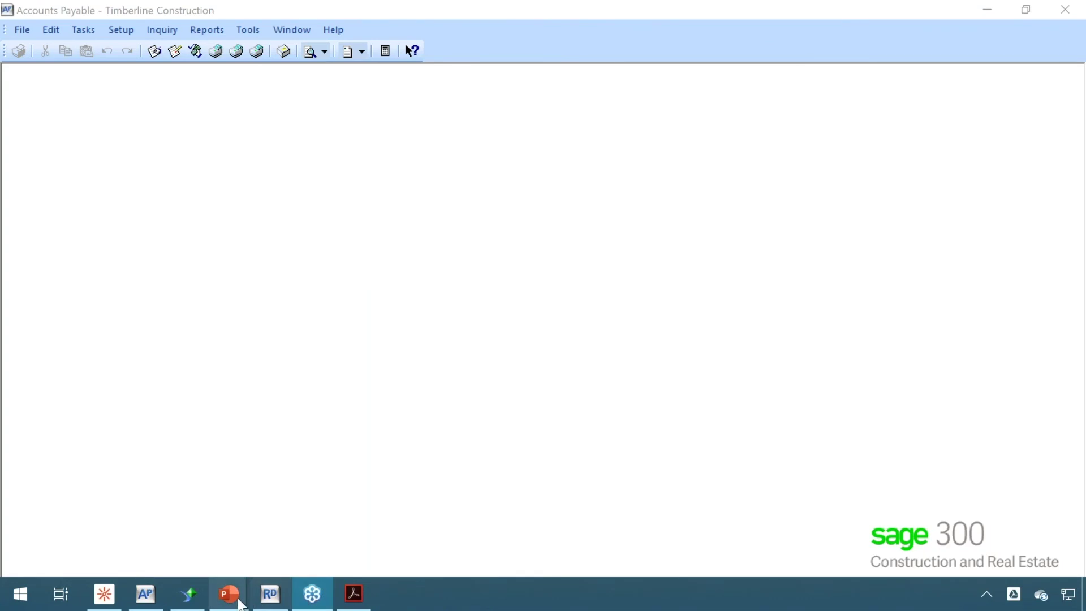
mouse_move(227, 597)
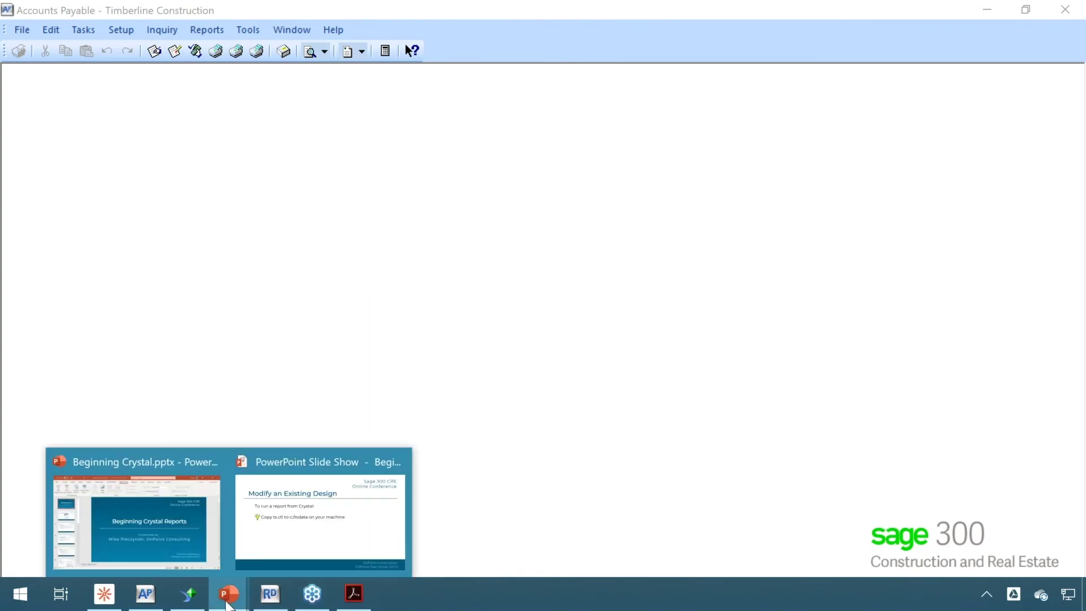
click(281, 551)
key(Right)
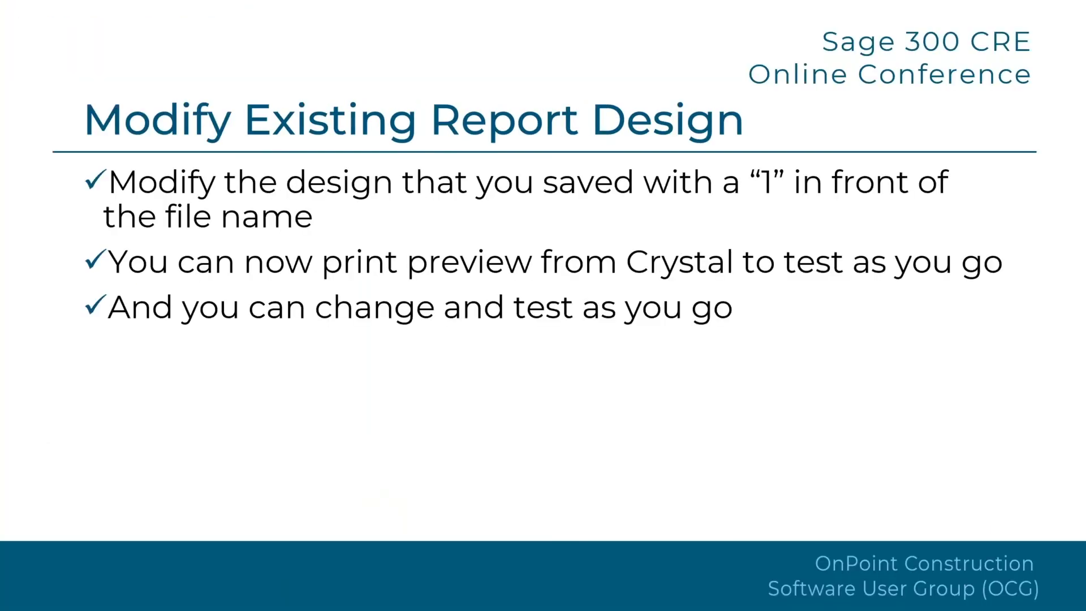
key(Right)
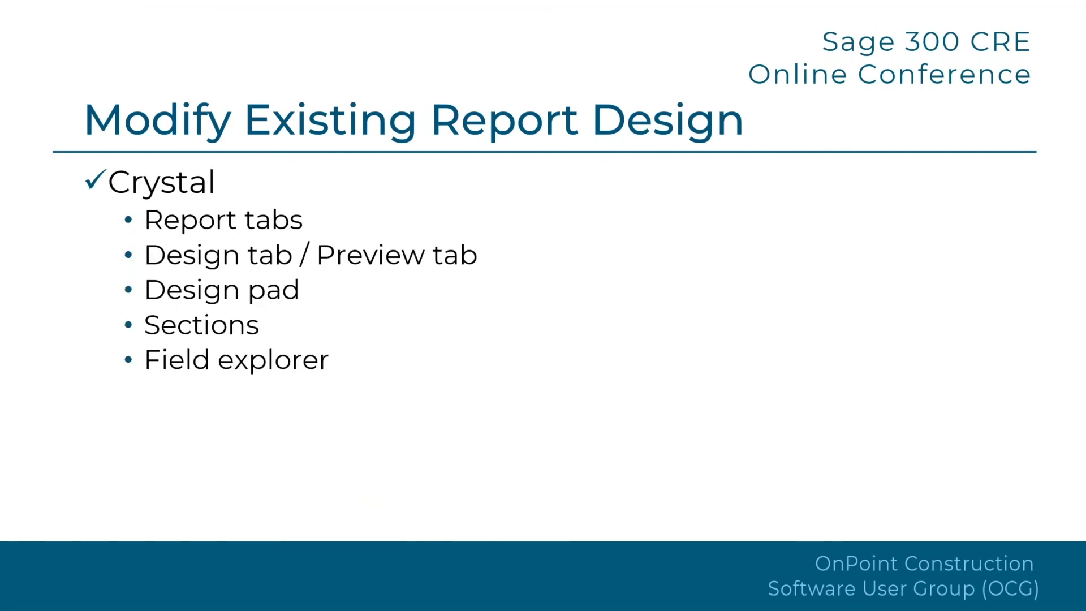